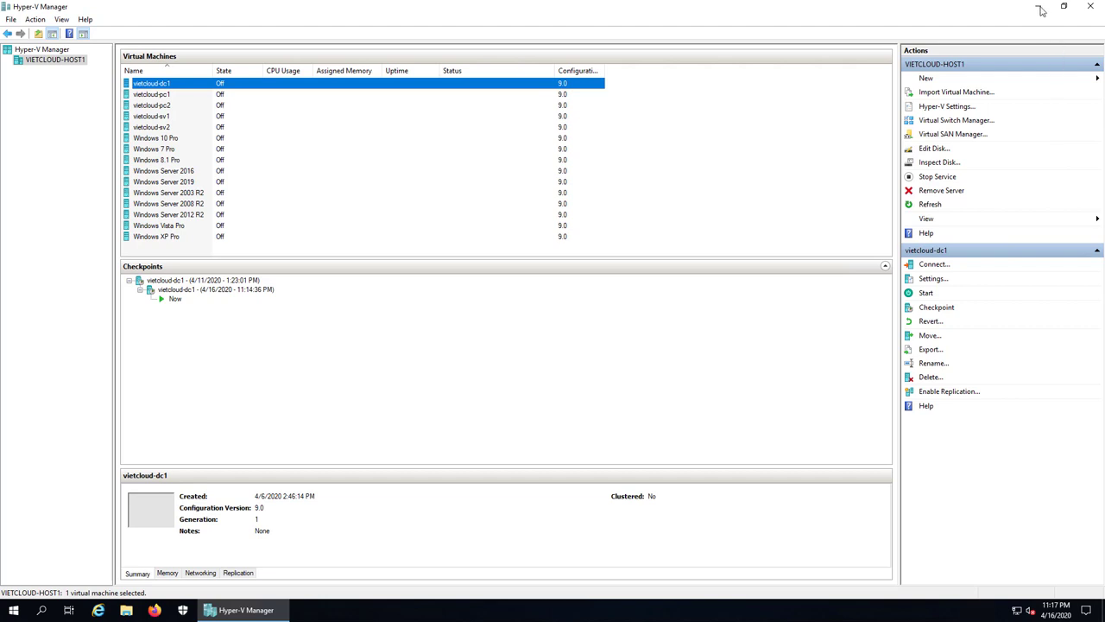
- Browse This PC to the MCSA2019_MAP folder on the VHD (E:) drive
{"action": "left_click", "coordinate": [1041, 10]}
{"action": "left_click", "coordinate": [24, 78]}
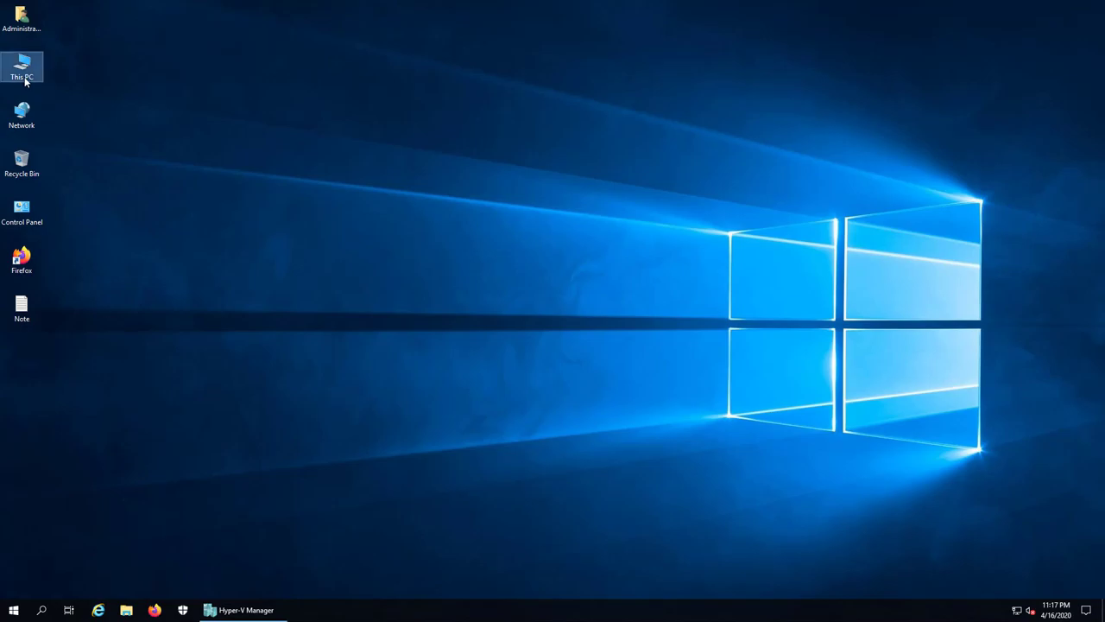
{"action": "double_click", "coordinate": [24, 78]}
{"action": "double_click", "coordinate": [452, 167]}
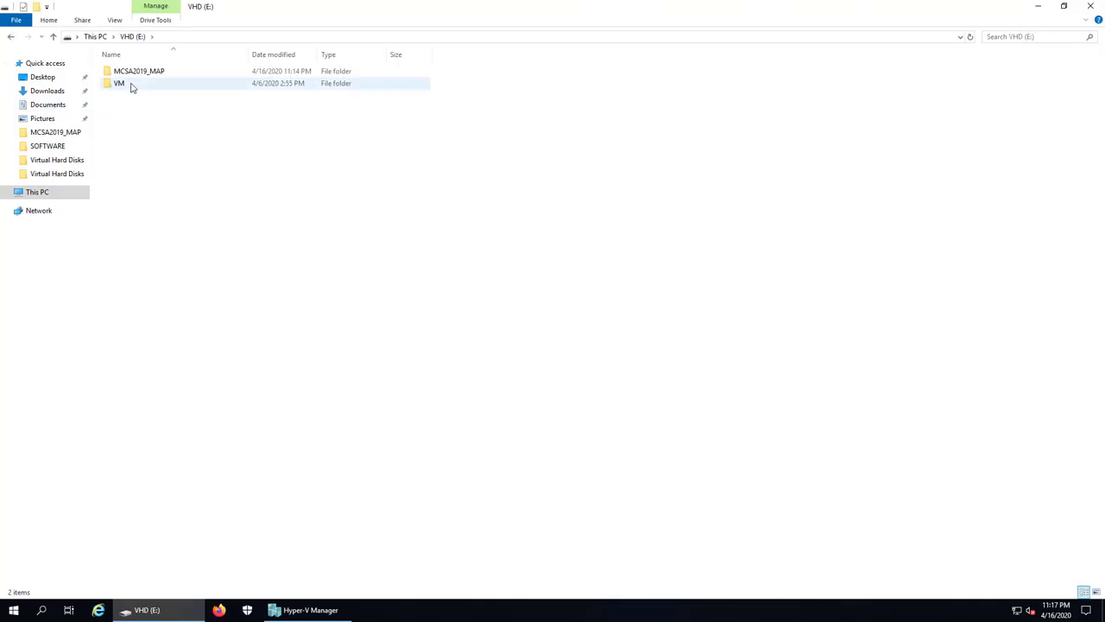
{"action": "double_click", "coordinate": [134, 74]}
- View the 7_domain_user_domain_group diagram in Paint, then close it
{"action": "left_click", "coordinate": [129, 145]}
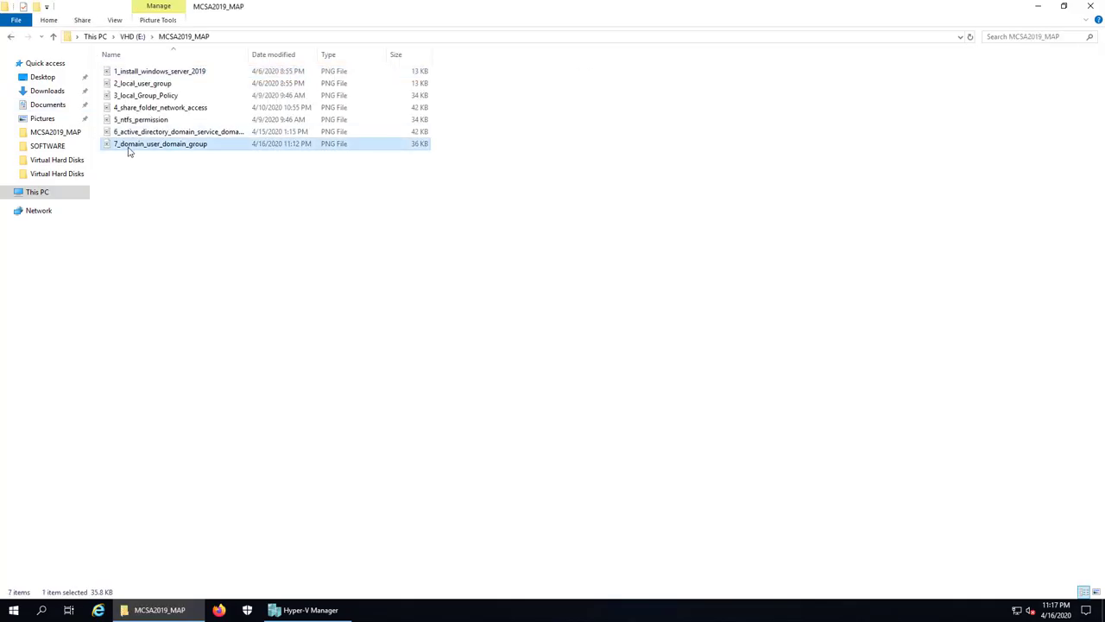
{"action": "double_click", "coordinate": [134, 145]}
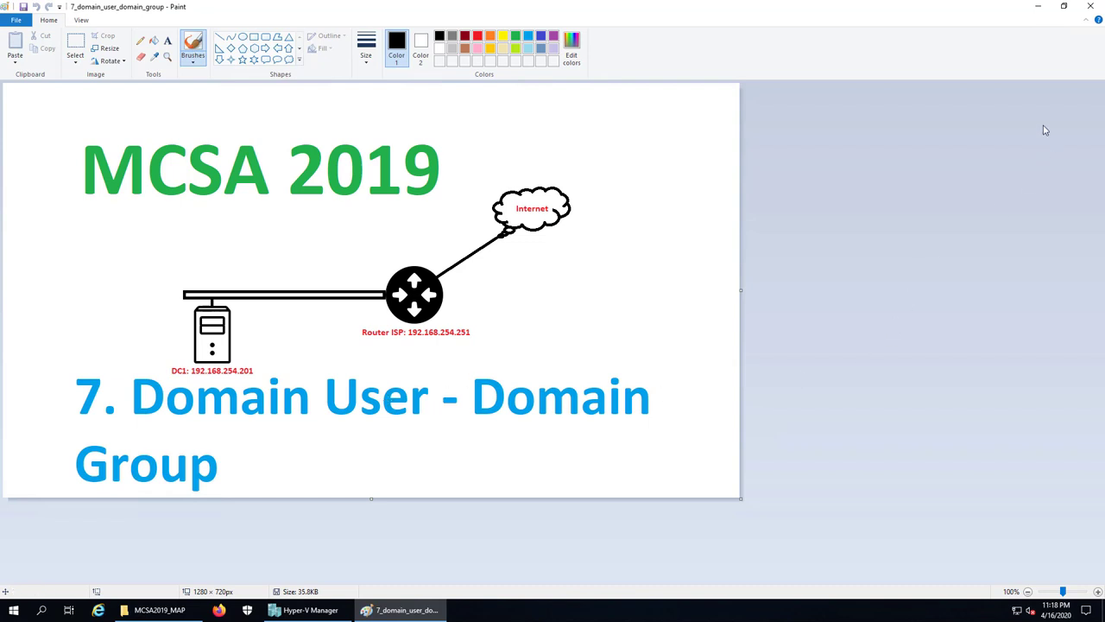
{"action": "left_click", "coordinate": [1091, 10]}
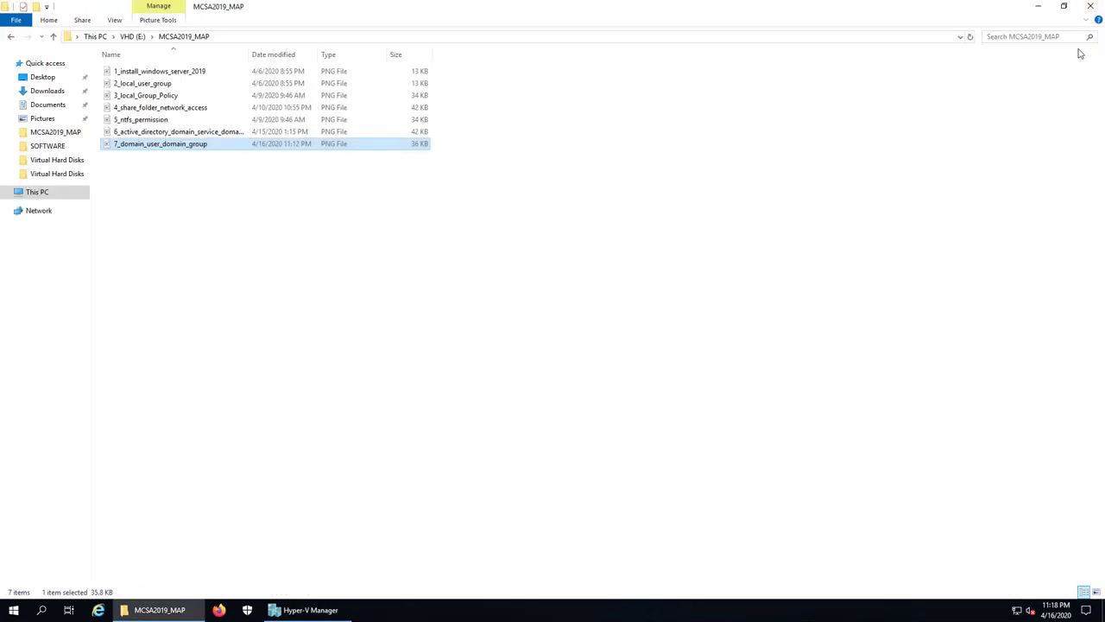
- Close the MCSA2019_MAP folder and start the vietcloud-dc1 virtual machine in Hyper-V Manager
{"action": "left_click", "coordinate": [1090, 7]}
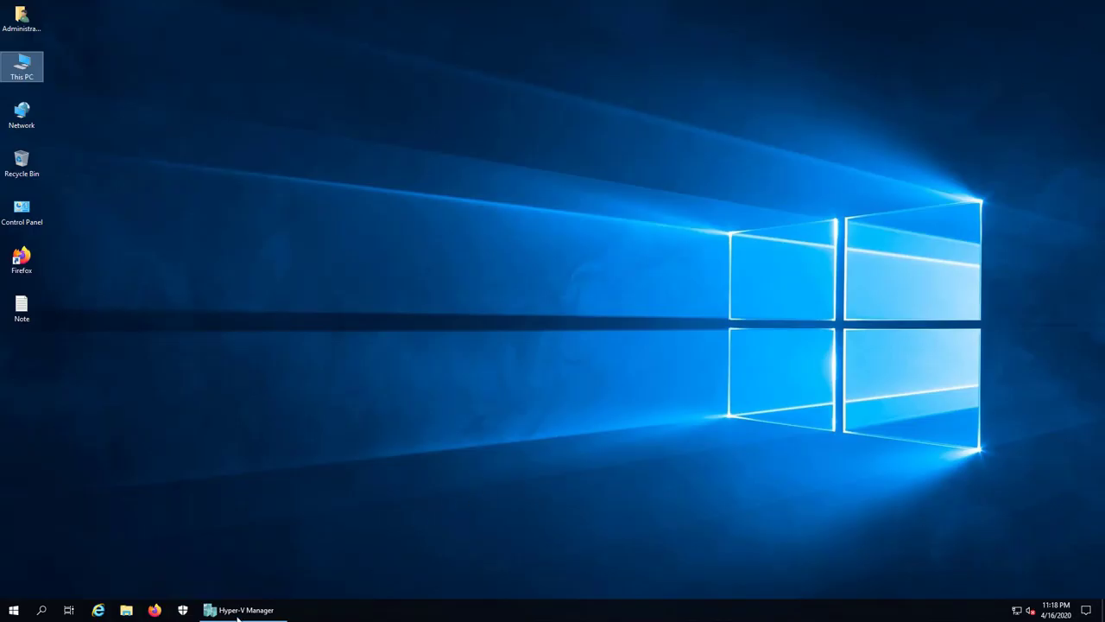
{"action": "left_click", "coordinate": [238, 612]}
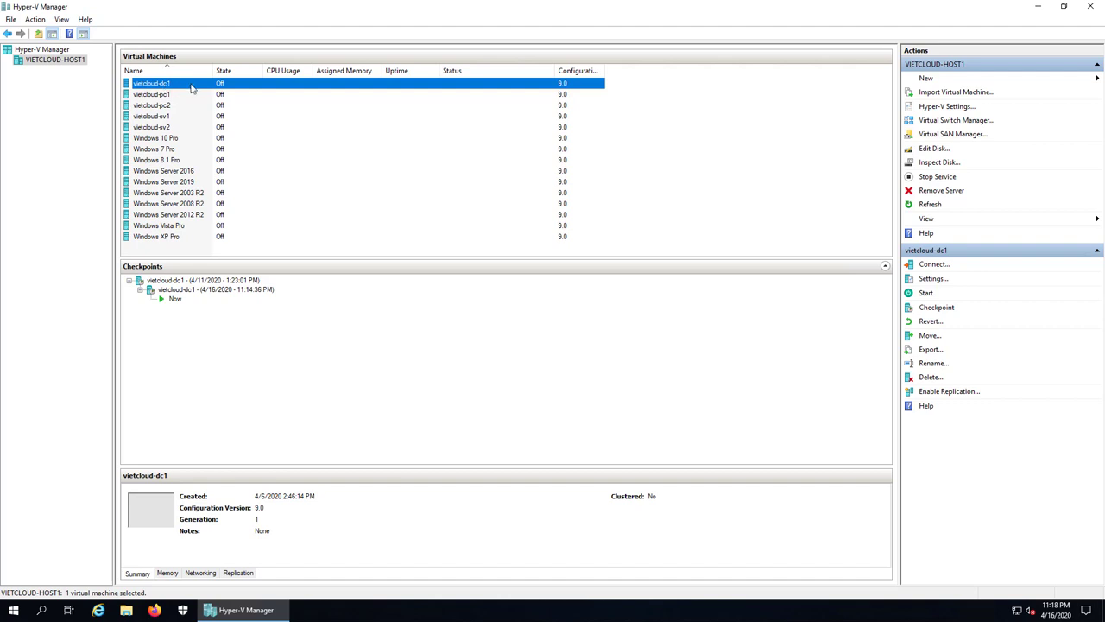
{"action": "right_click", "coordinate": [191, 87]}
{"action": "left_click", "coordinate": [212, 123]}
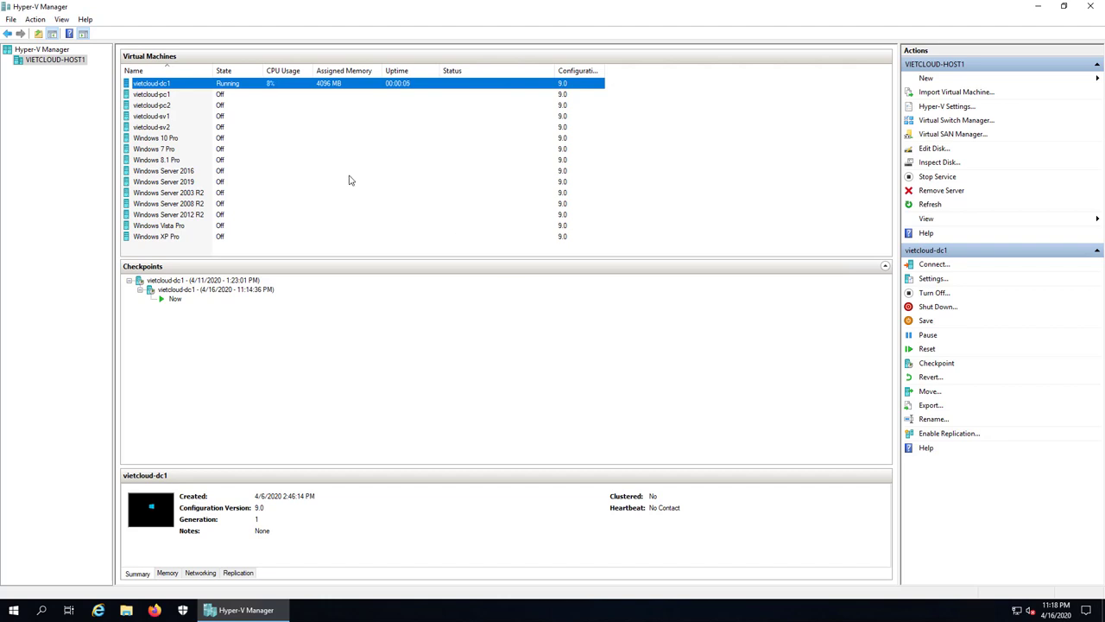
- Connect to the vietcloud-dc1 console and sign in as Administrator with the account password
{"action": "double_click", "coordinate": [237, 84]}
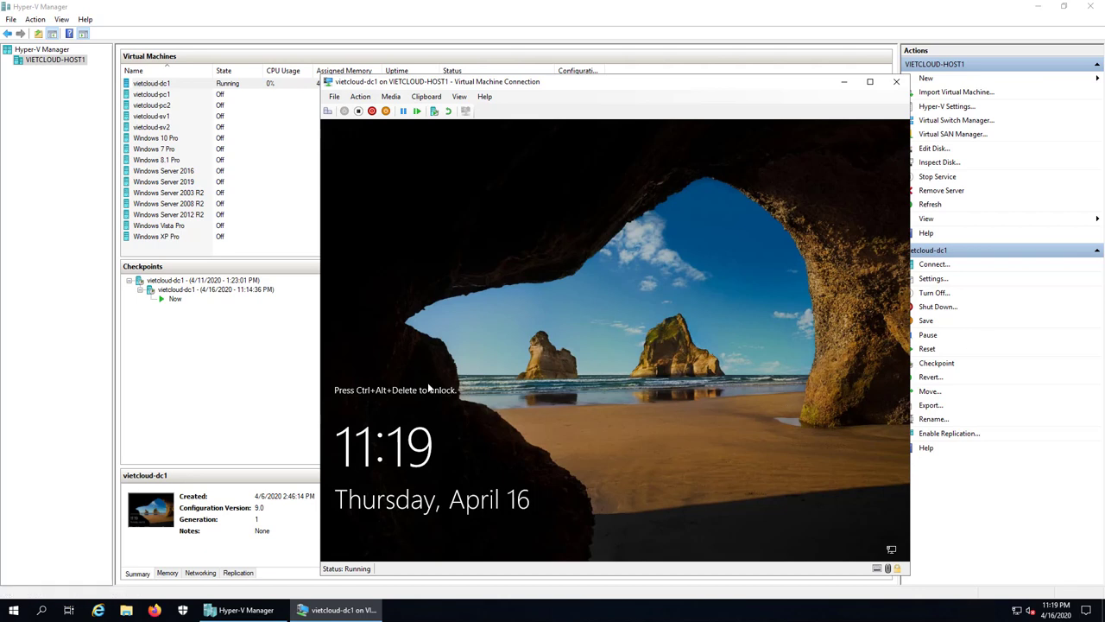
{"action": "key", "text": "ctrl+alt+End"}
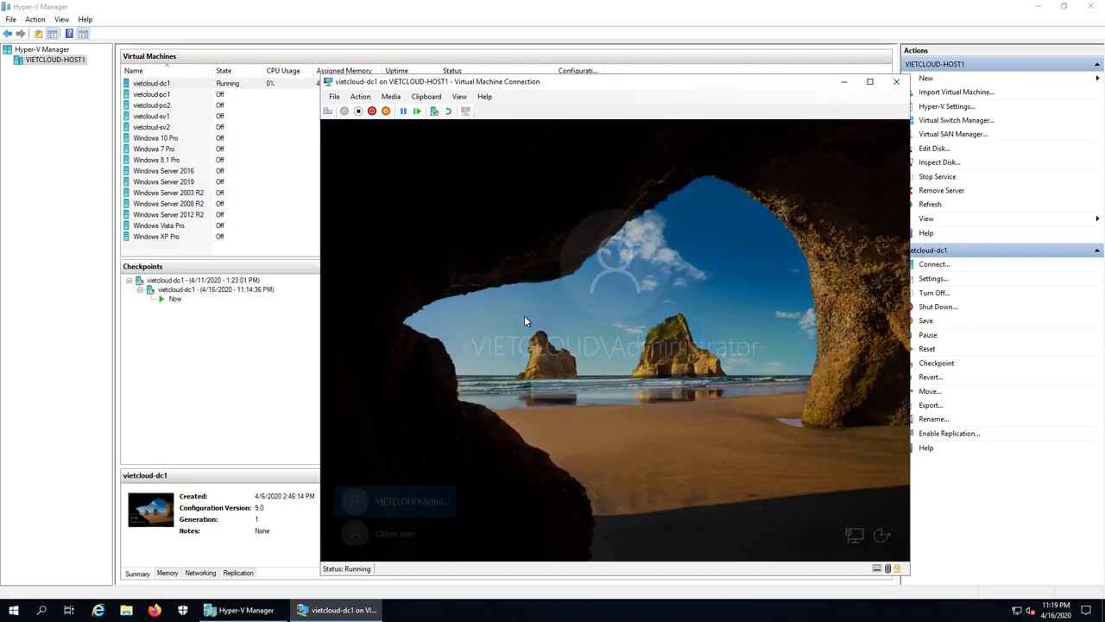
{"action": "type", "text": "*************"}
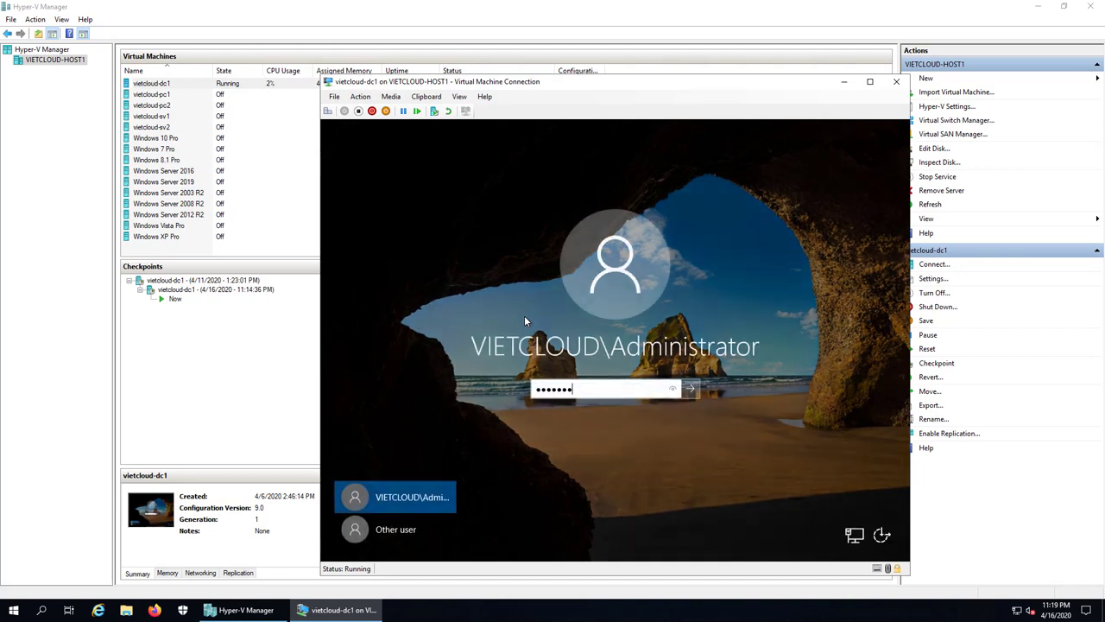
{"action": "key", "text": "Return"}
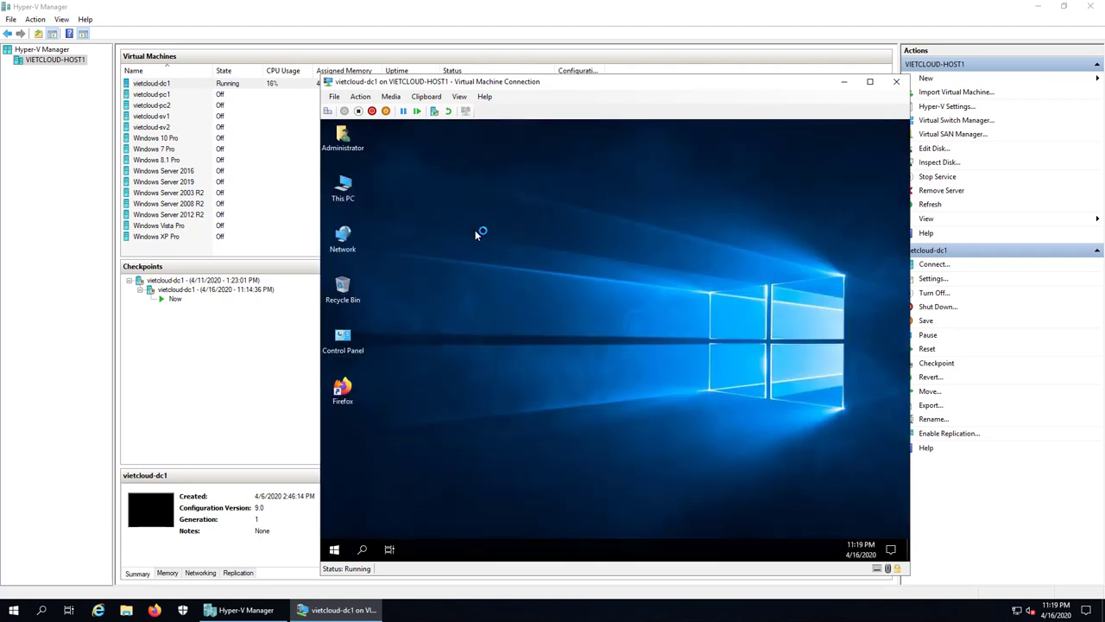
{"action": "left_click", "coordinate": [850, 87]}
- Write the heading '1. Tao va quan ly Domain User Account' in the desktop Note file
{"action": "left_click", "coordinate": [1037, 6]}
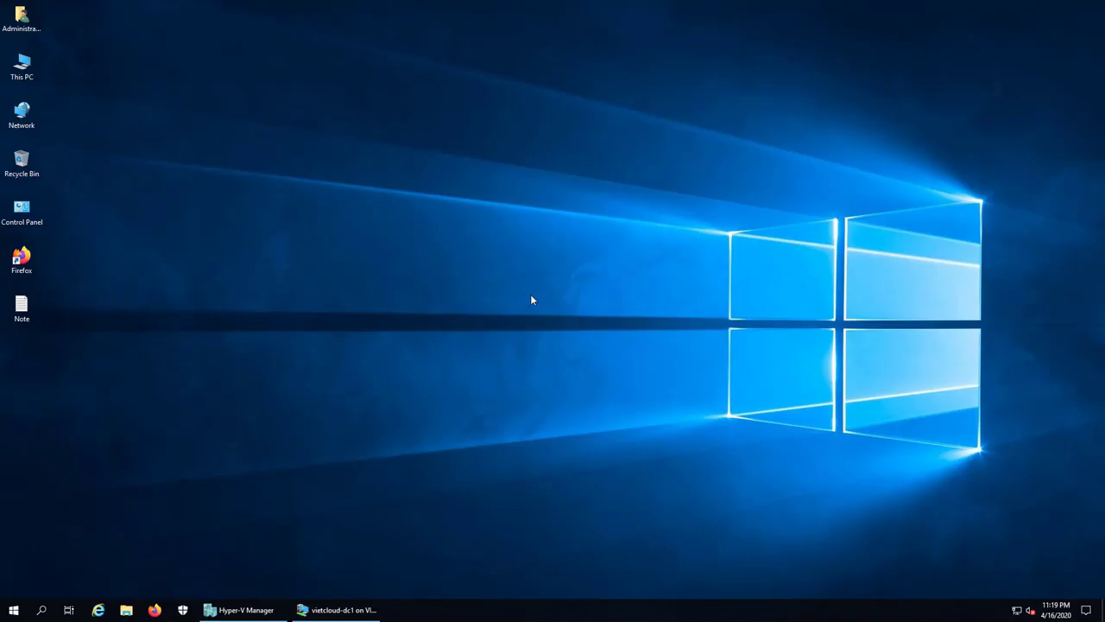
{"action": "double_click", "coordinate": [22, 308]}
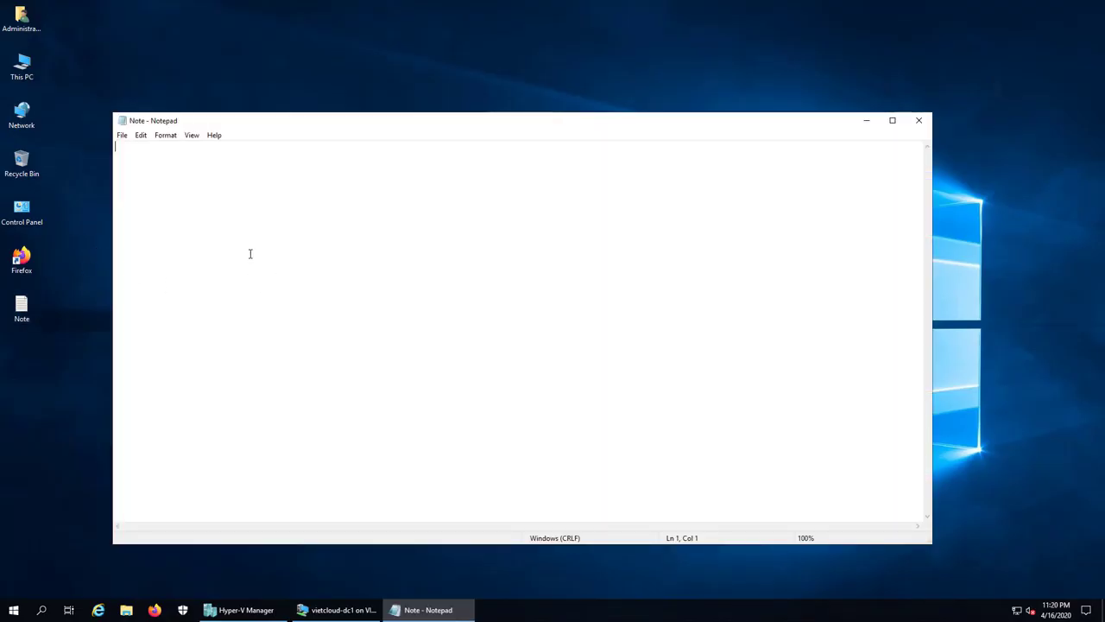
{"action": "type", "text": "1"}
{"action": "type", "text": ". Tao va quan ly Domain User"}
{"action": "type", "text": "Account"}
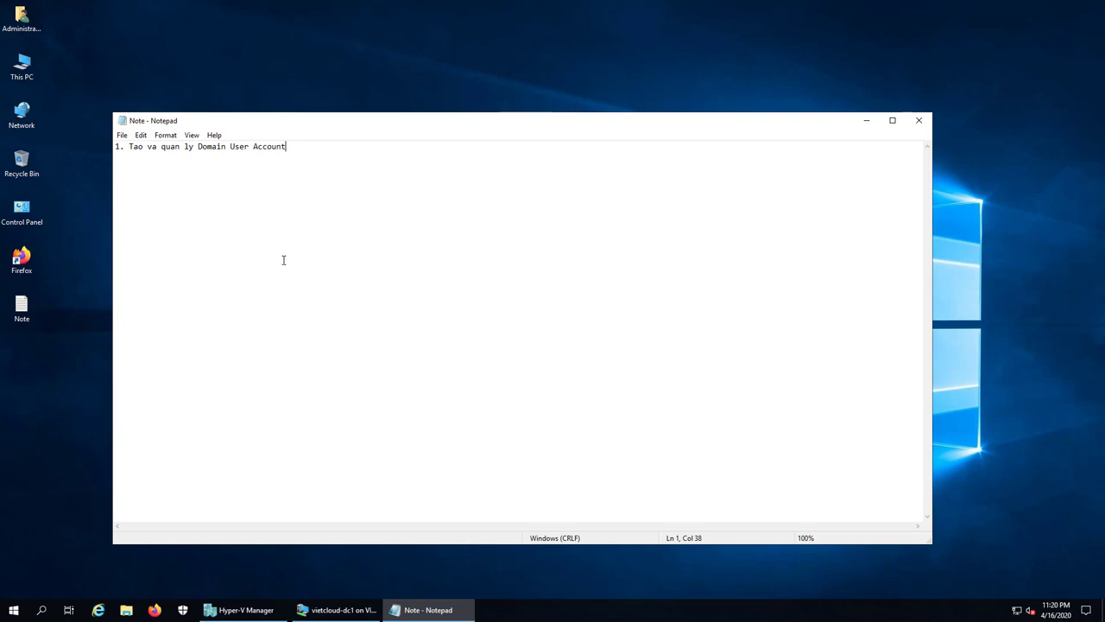
{"action": "left_click", "coordinate": [349, 609]}
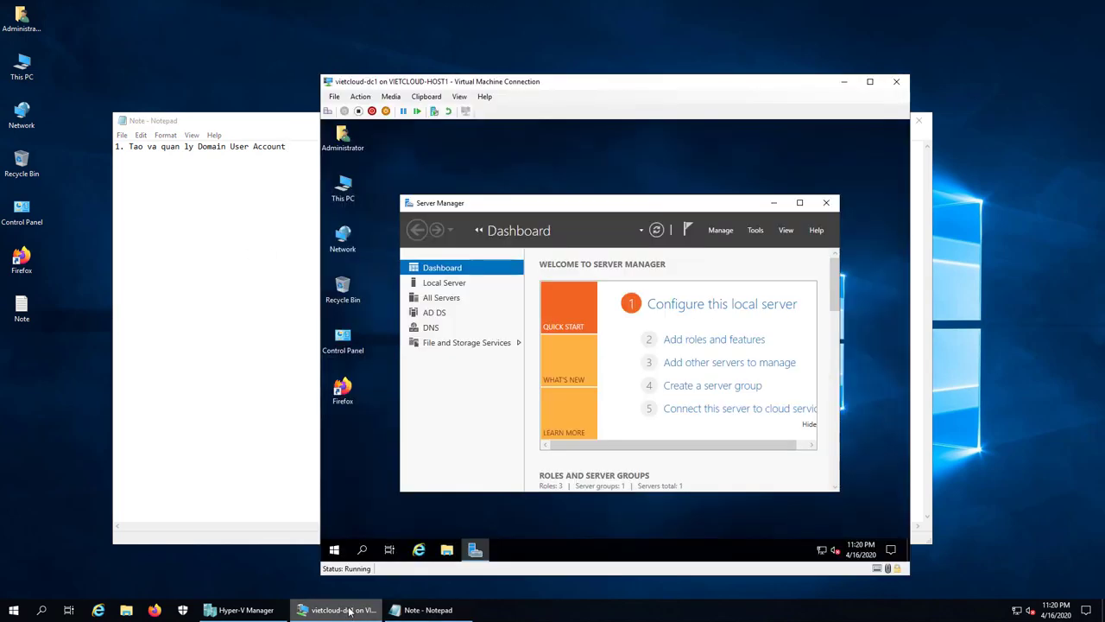
- Bring the vietcloud-dc1 window forward and maximize Server Manager to fill the VM screen
{"action": "left_click", "coordinate": [257, 611]}
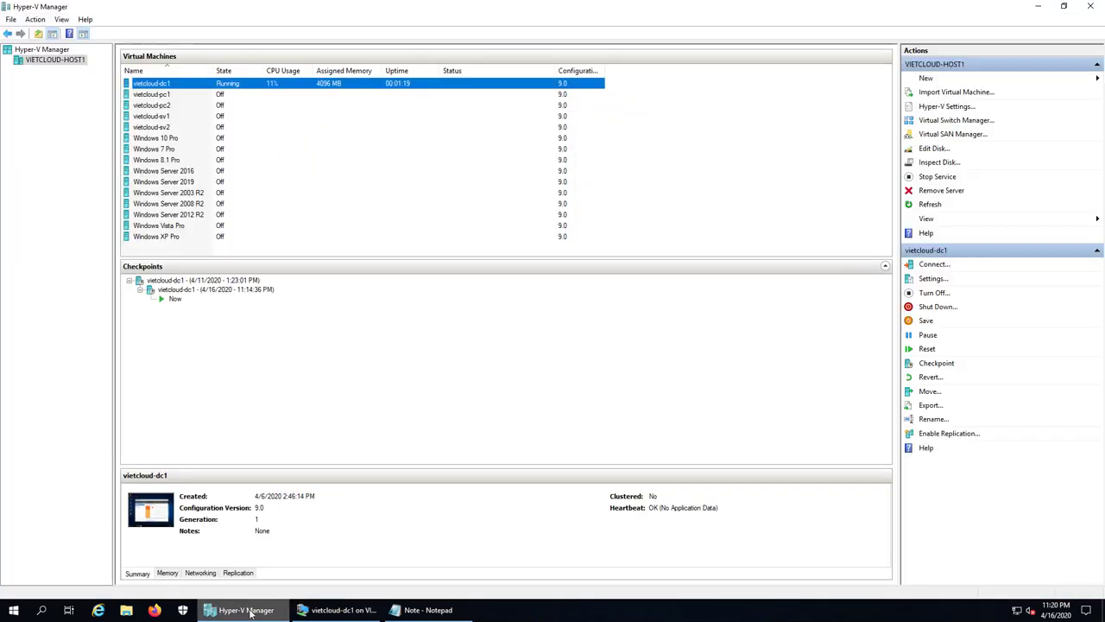
{"action": "left_click", "coordinate": [339, 610]}
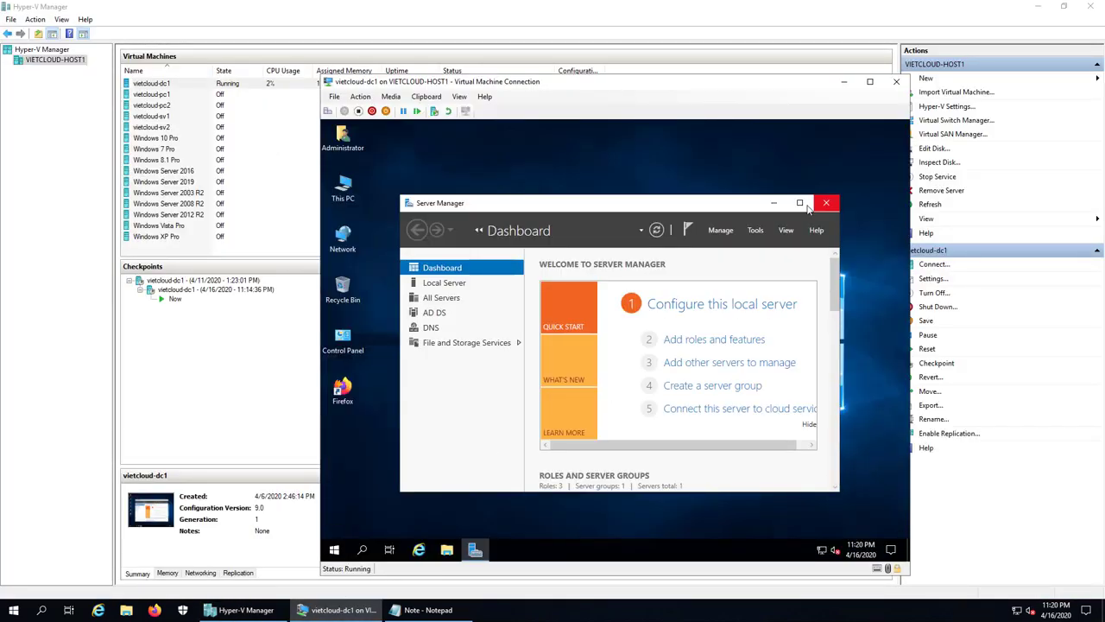
{"action": "left_click", "coordinate": [800, 202]}
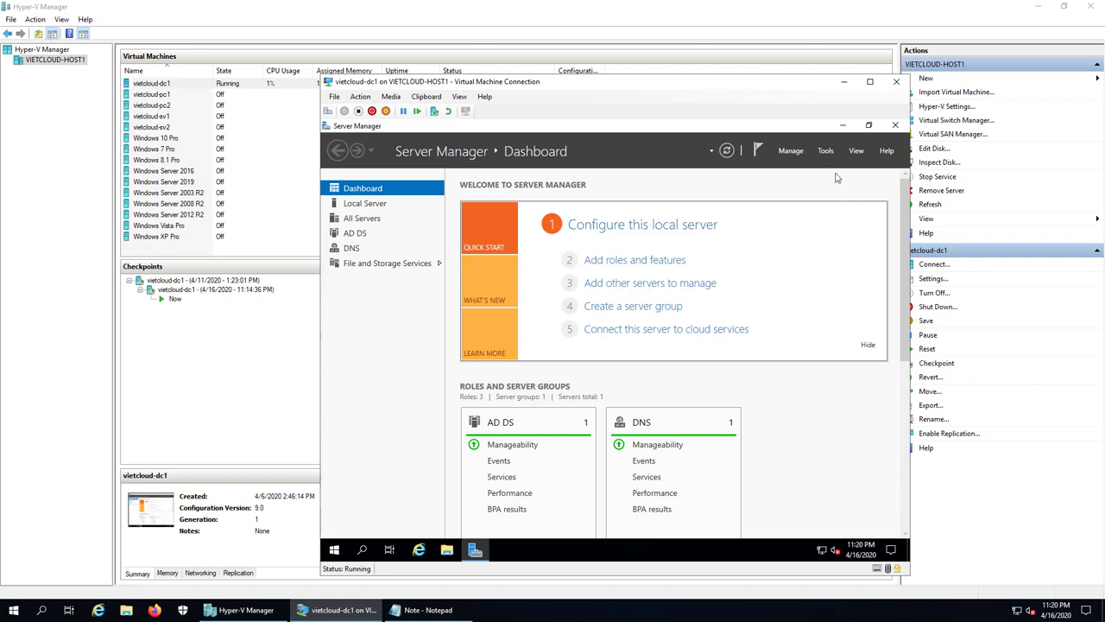
{"action": "left_click", "coordinate": [826, 151]}
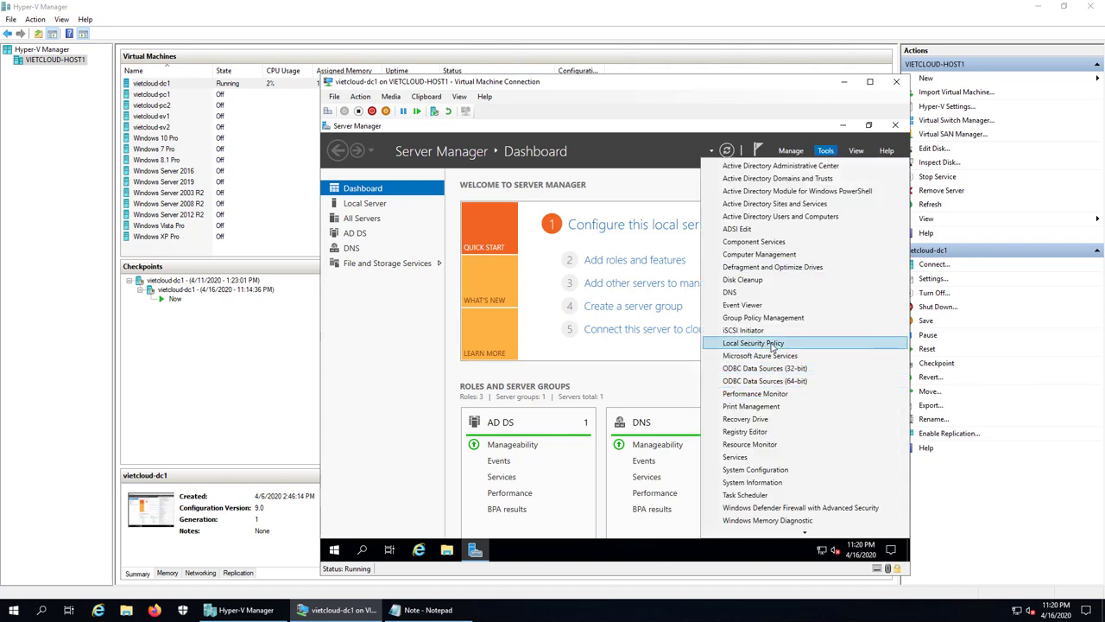
- Launch Group Policy Management and edit the Default Domain Controllers Policy under Domain Controllers
{"action": "left_click", "coordinate": [803, 361]}
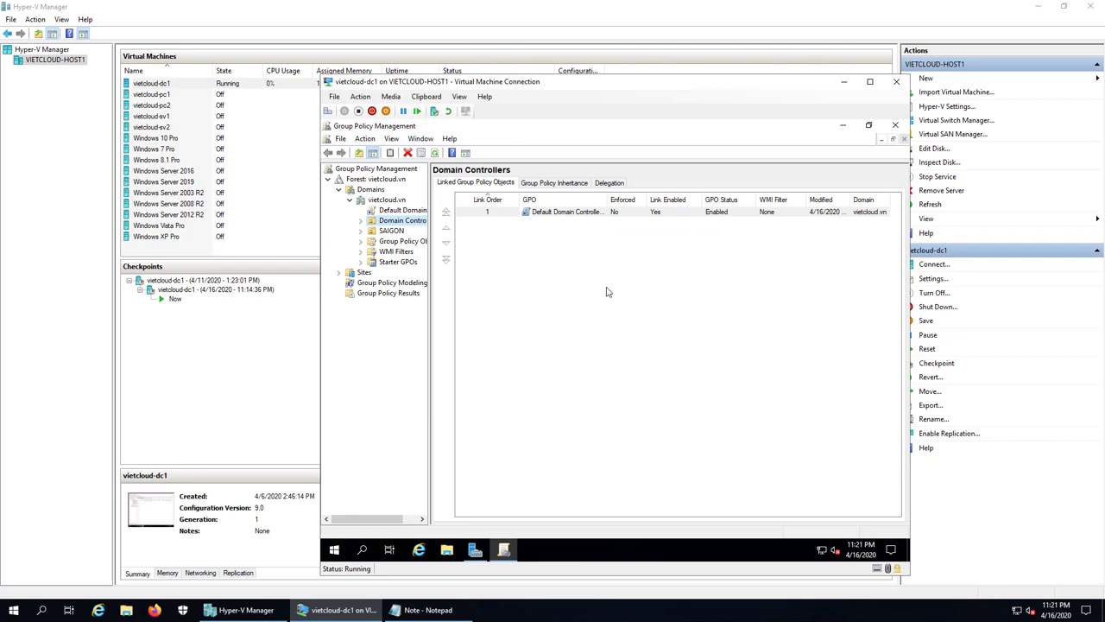
{"action": "left_click", "coordinate": [402, 212]}
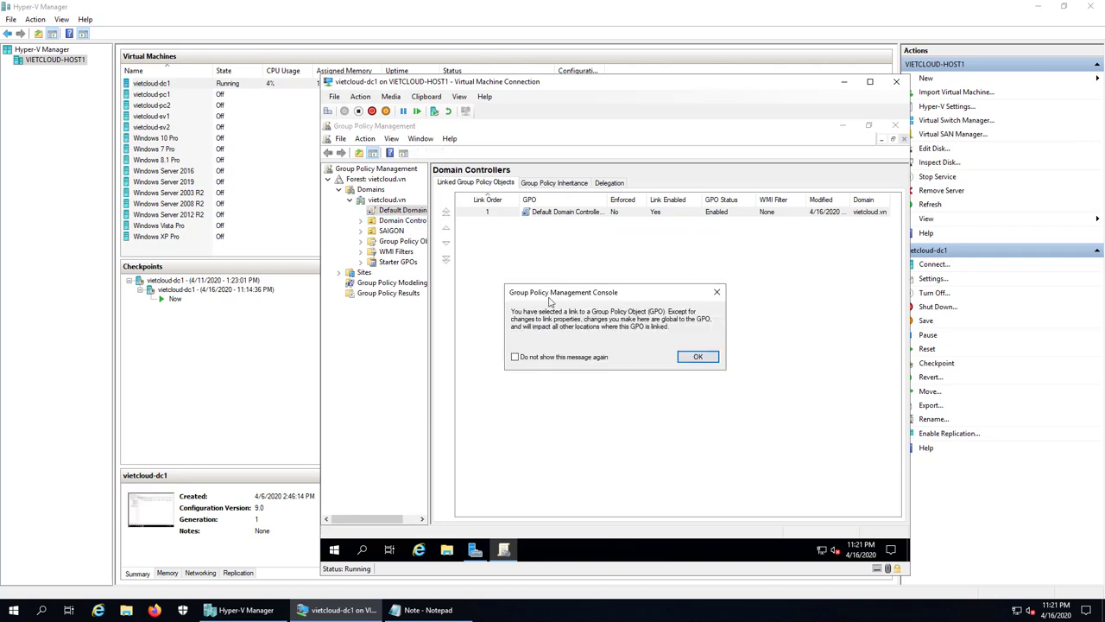
{"action": "left_click", "coordinate": [566, 357]}
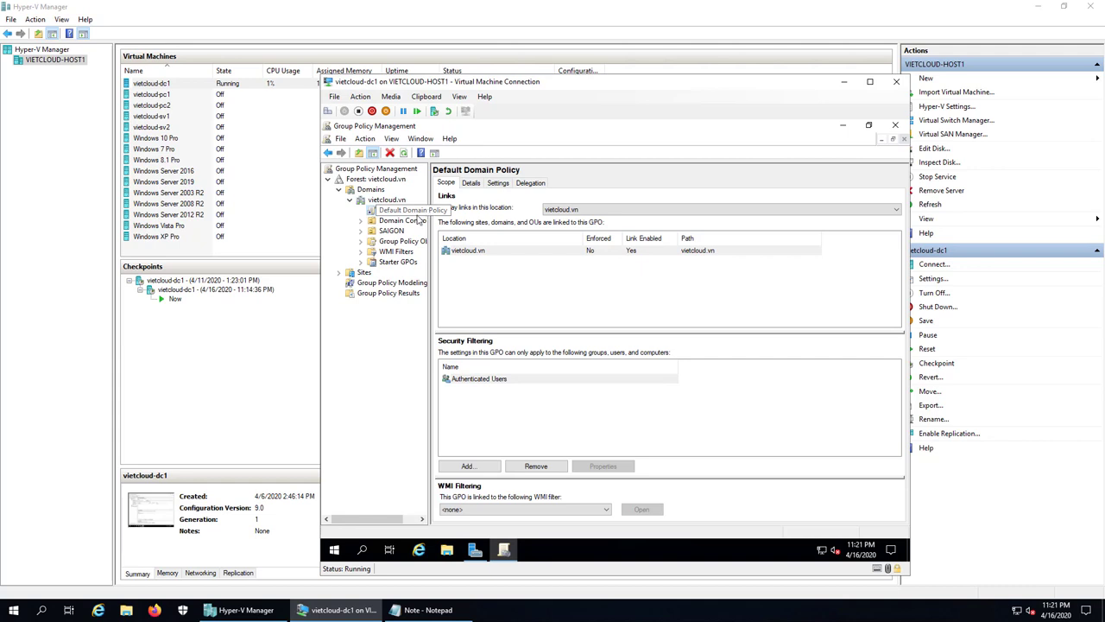
{"action": "double_click", "coordinate": [405, 222]}
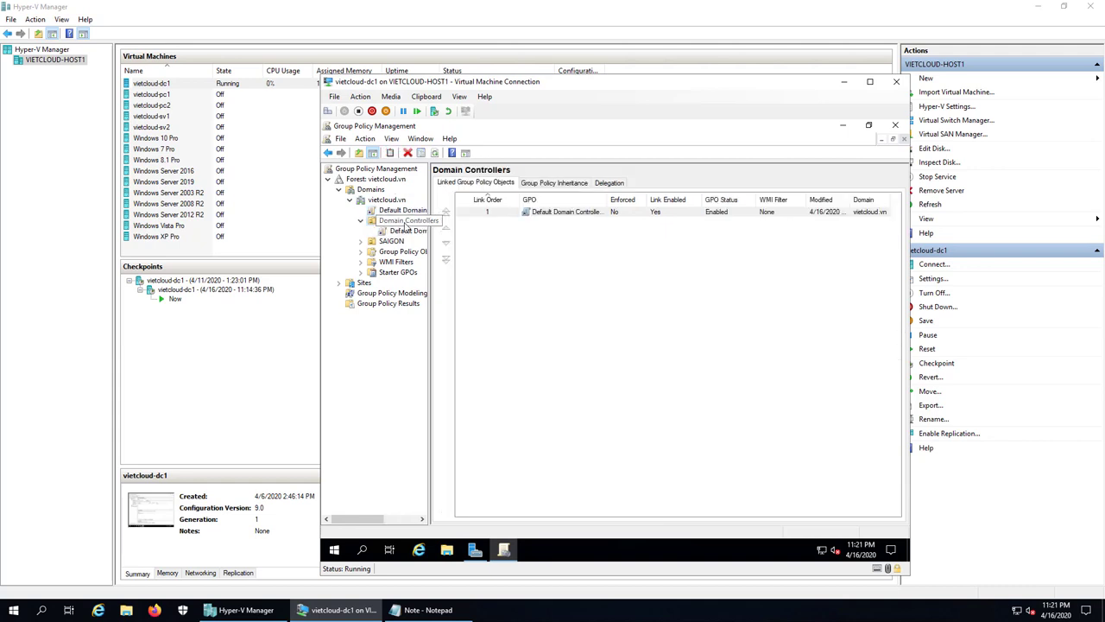
{"action": "left_click", "coordinate": [409, 233]}
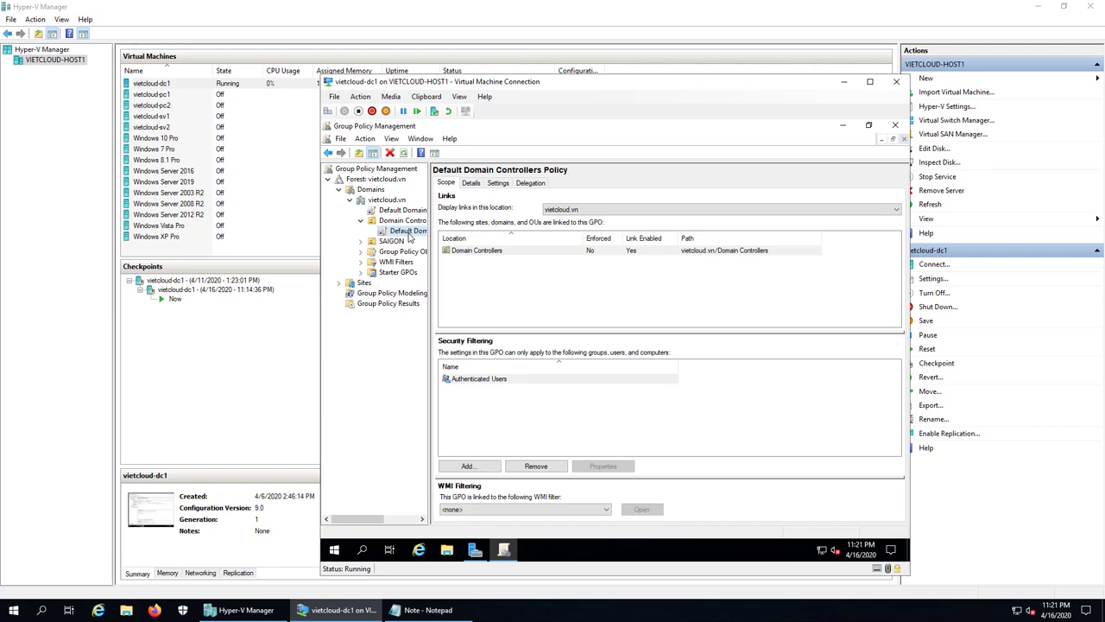
{"action": "right_click", "coordinate": [410, 238]}
{"action": "left_click", "coordinate": [429, 241]}
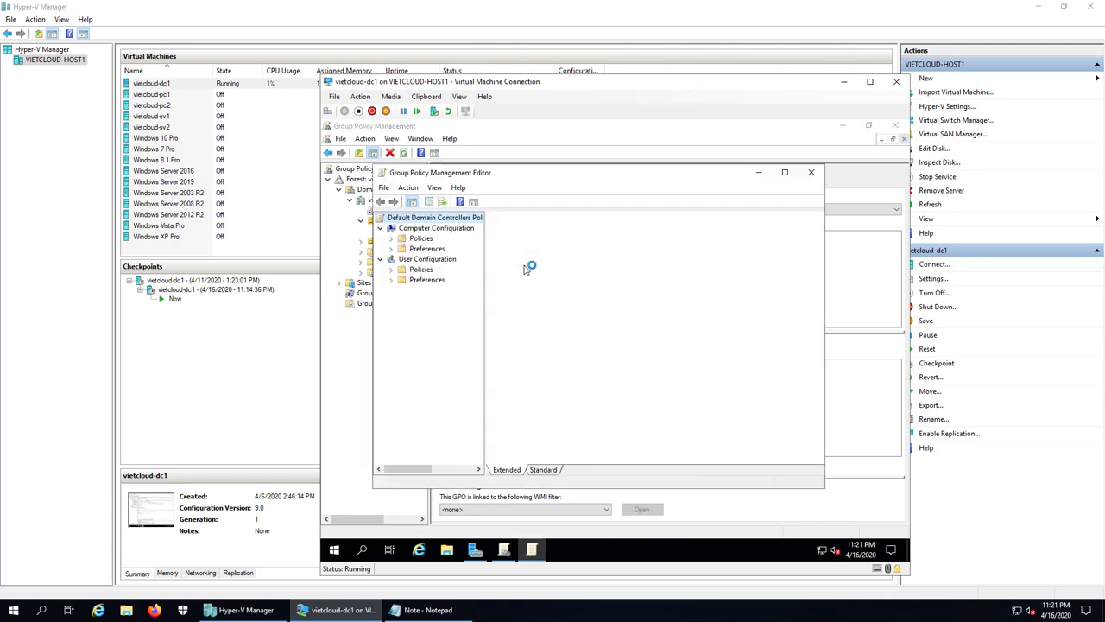
- Open Allow log on locally under Security Settings > Local Policies > User Rights Assignment
{"action": "double_click", "coordinate": [604, 174]}
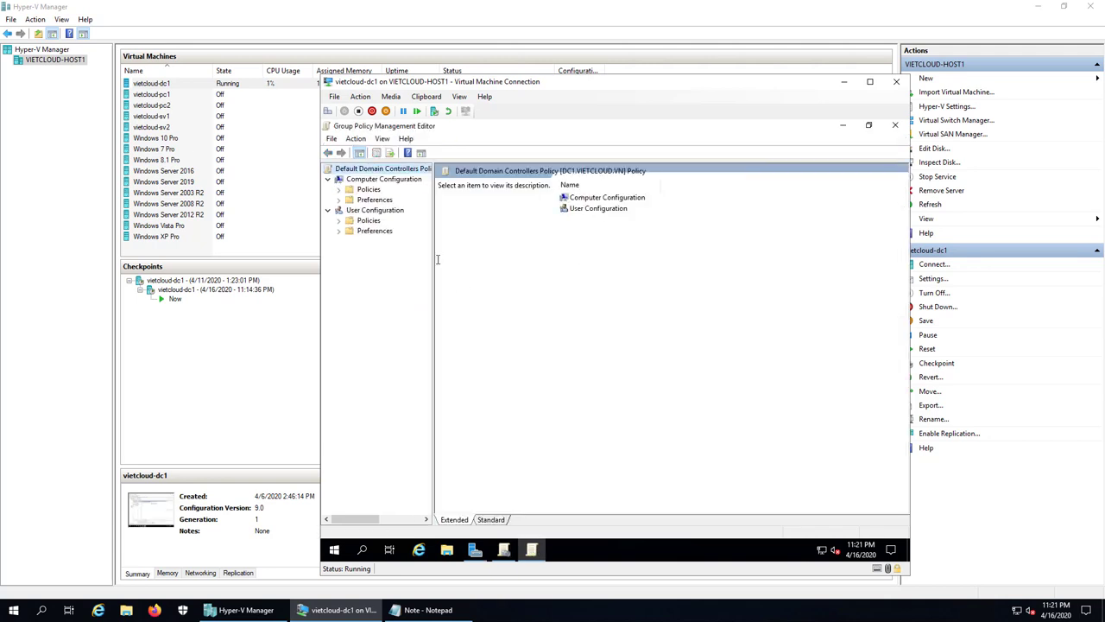
{"action": "double_click", "coordinate": [371, 192]}
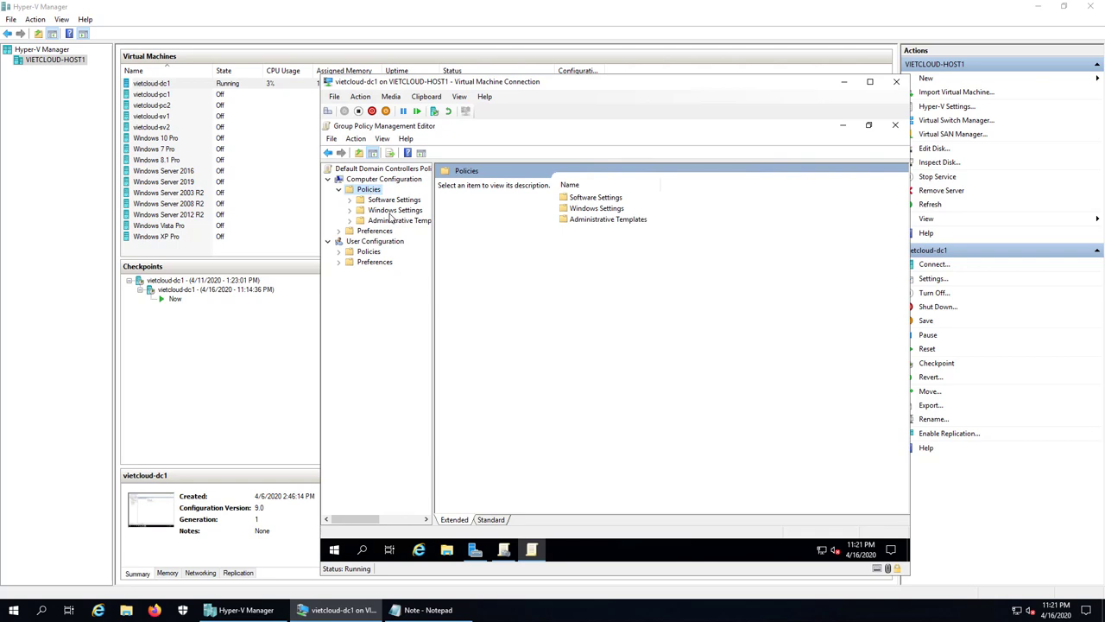
{"action": "double_click", "coordinate": [390, 212]}
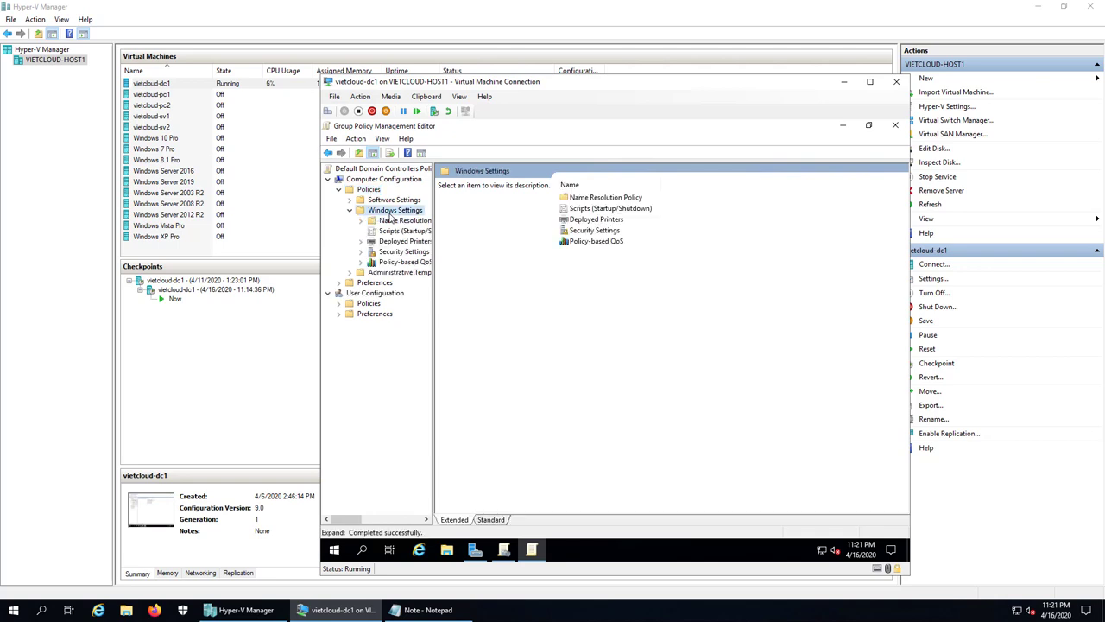
{"action": "double_click", "coordinate": [391, 252]}
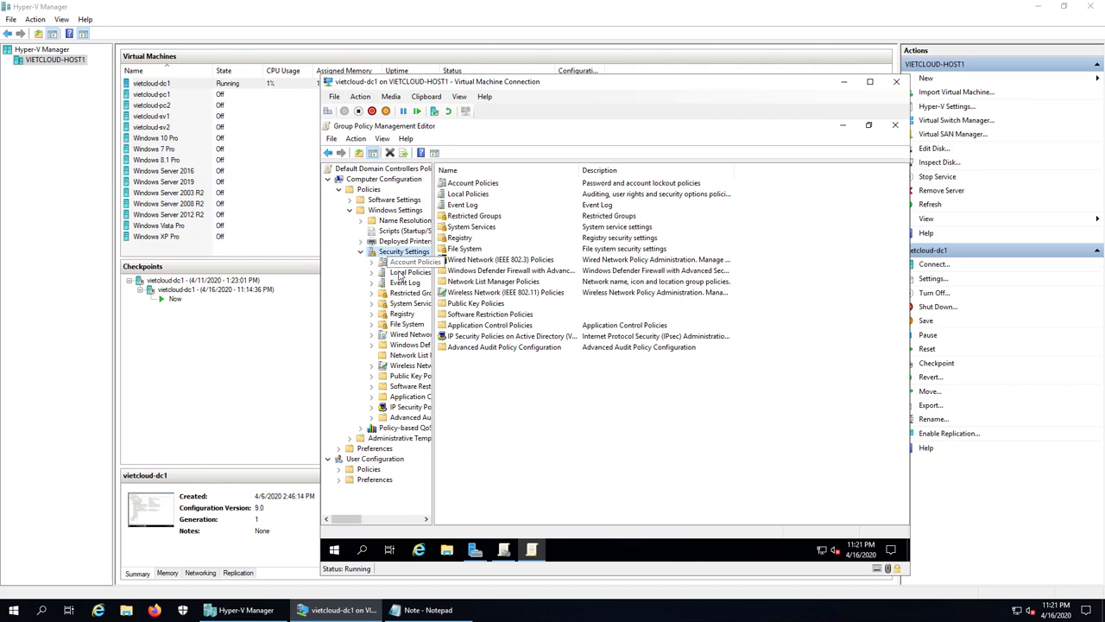
{"action": "double_click", "coordinate": [399, 273]}
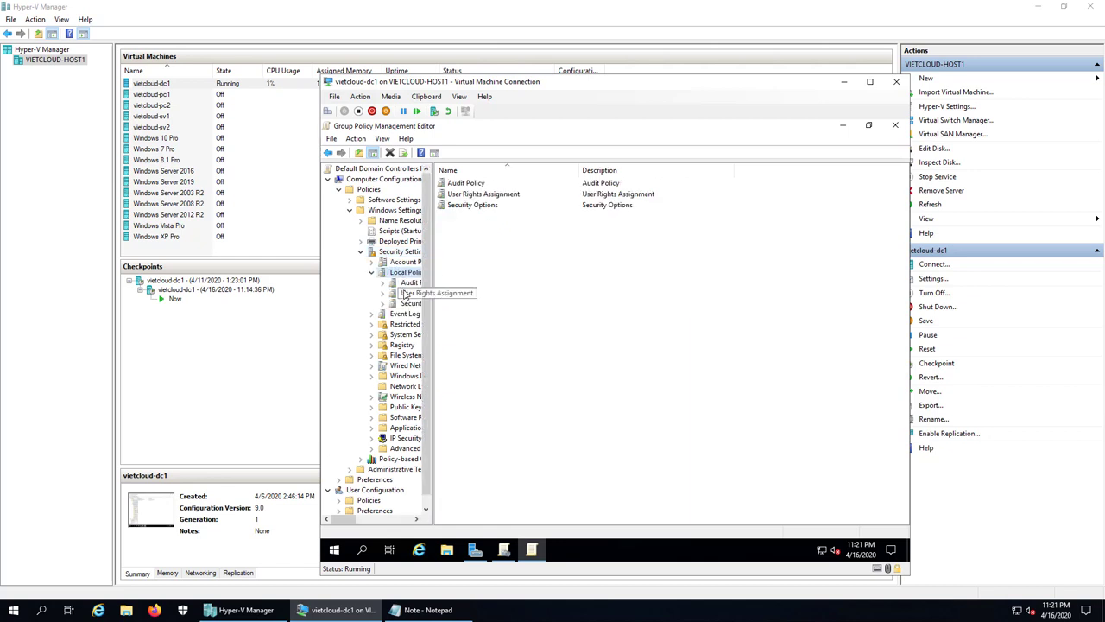
{"action": "left_click", "coordinate": [404, 294]}
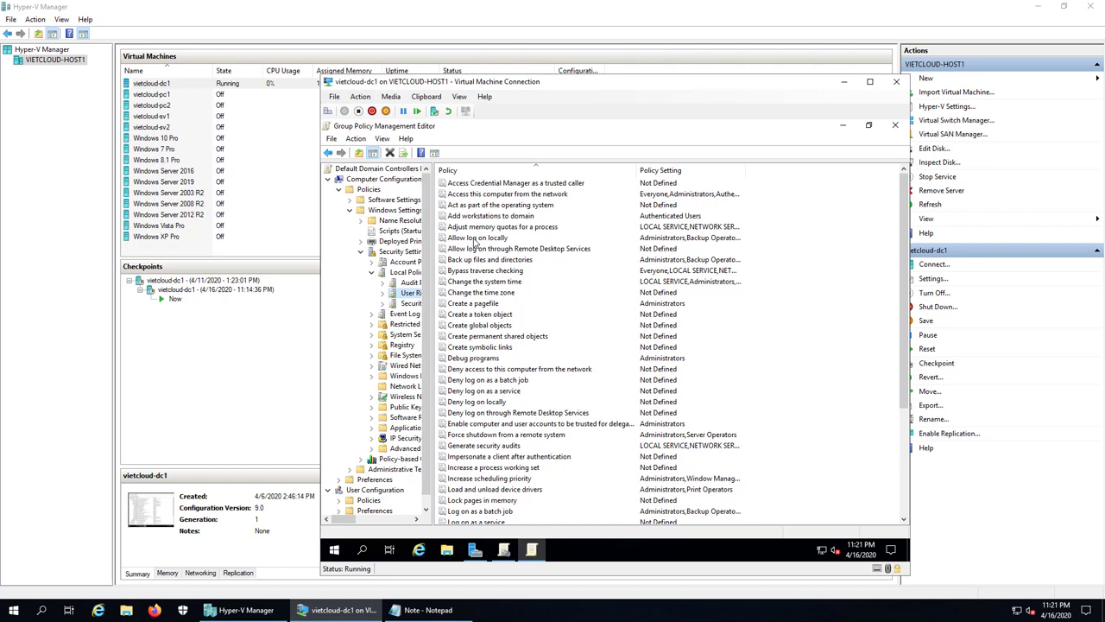
{"action": "double_click", "coordinate": [474, 238]}
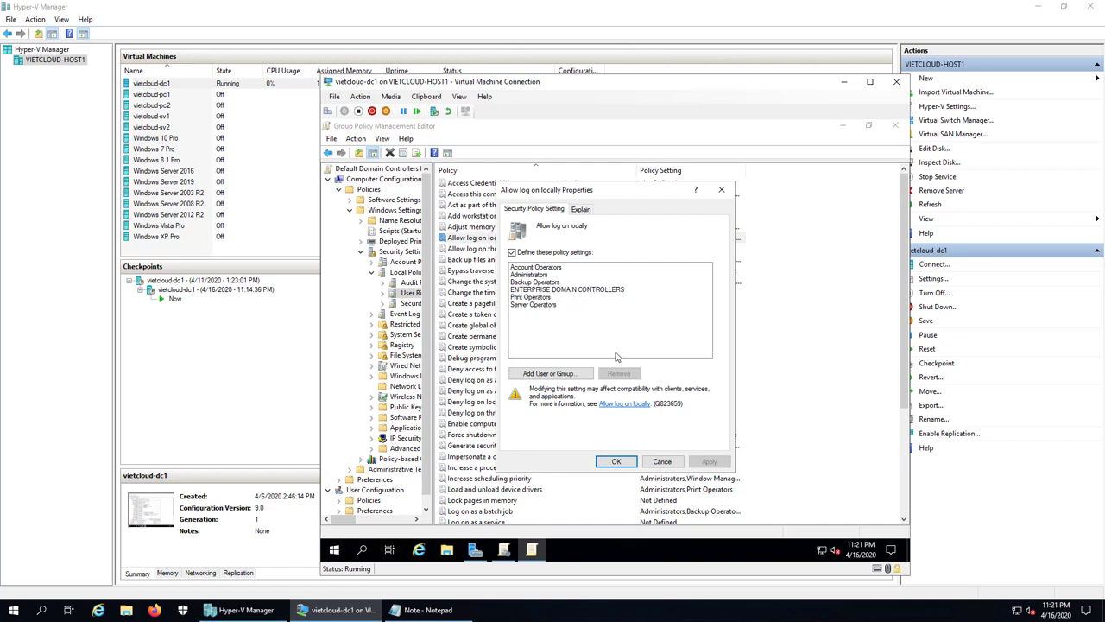
- Add the Users group to Allow log on locally, apply it, and close both policy windows
{"action": "left_click", "coordinate": [558, 375]}
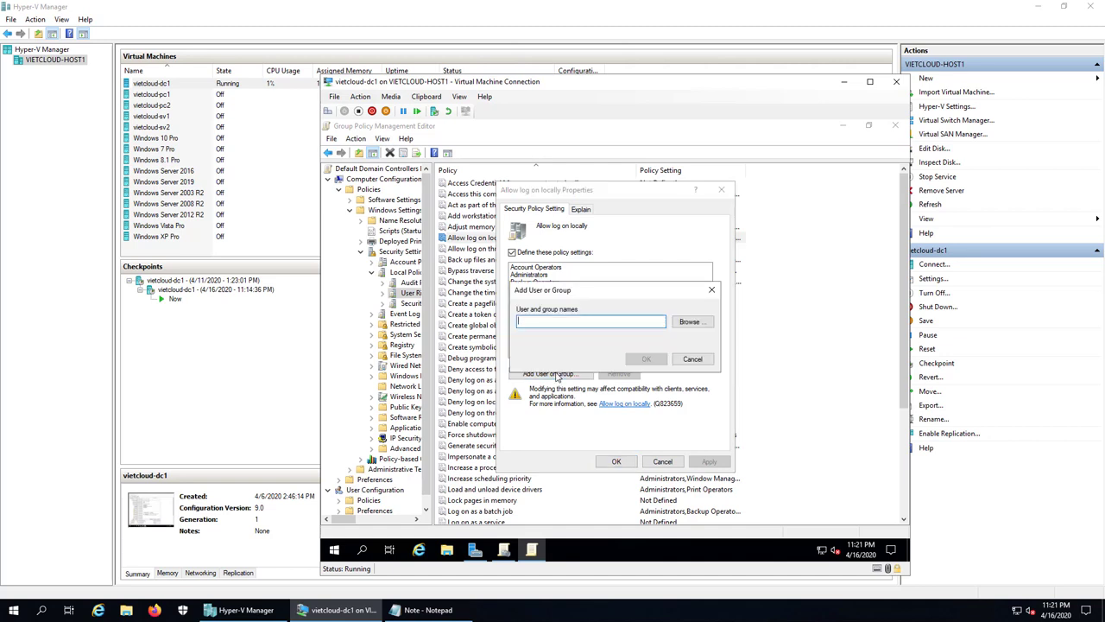
{"action": "type", "text": "user"}
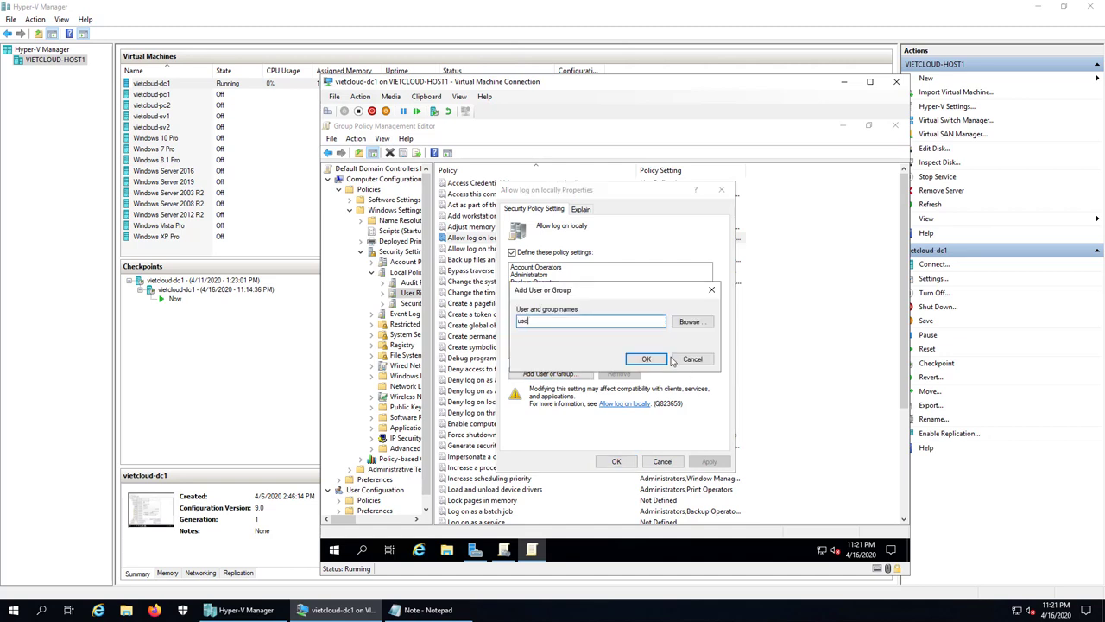
{"action": "left_click", "coordinate": [682, 327]}
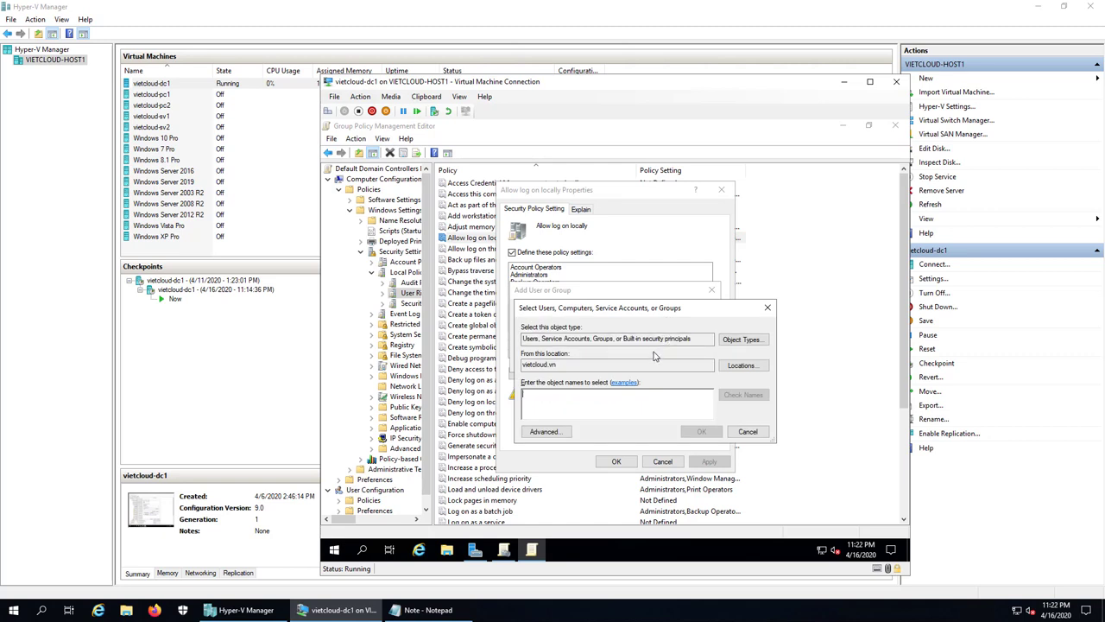
{"action": "type", "text": "users"}
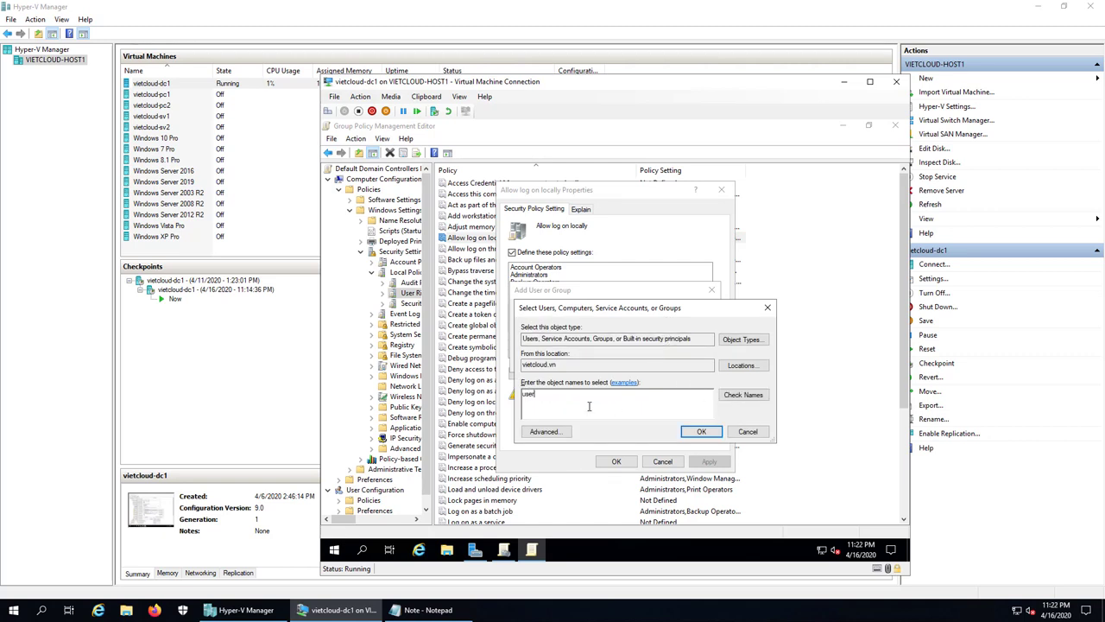
{"action": "left_click", "coordinate": [722, 397]}
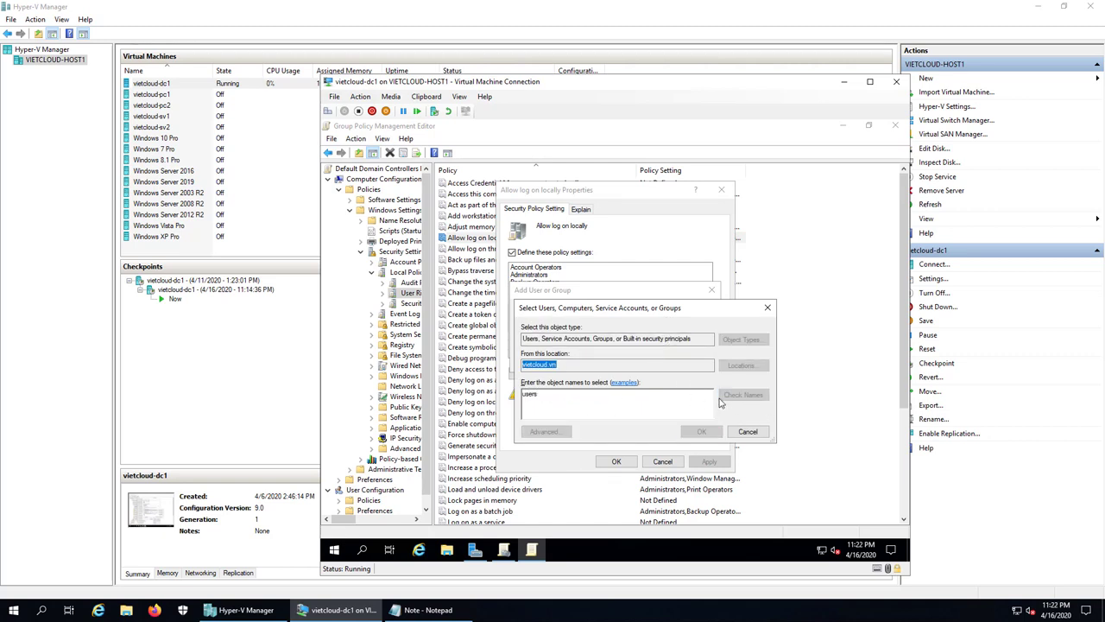
{"action": "left_click", "coordinate": [701, 432]}
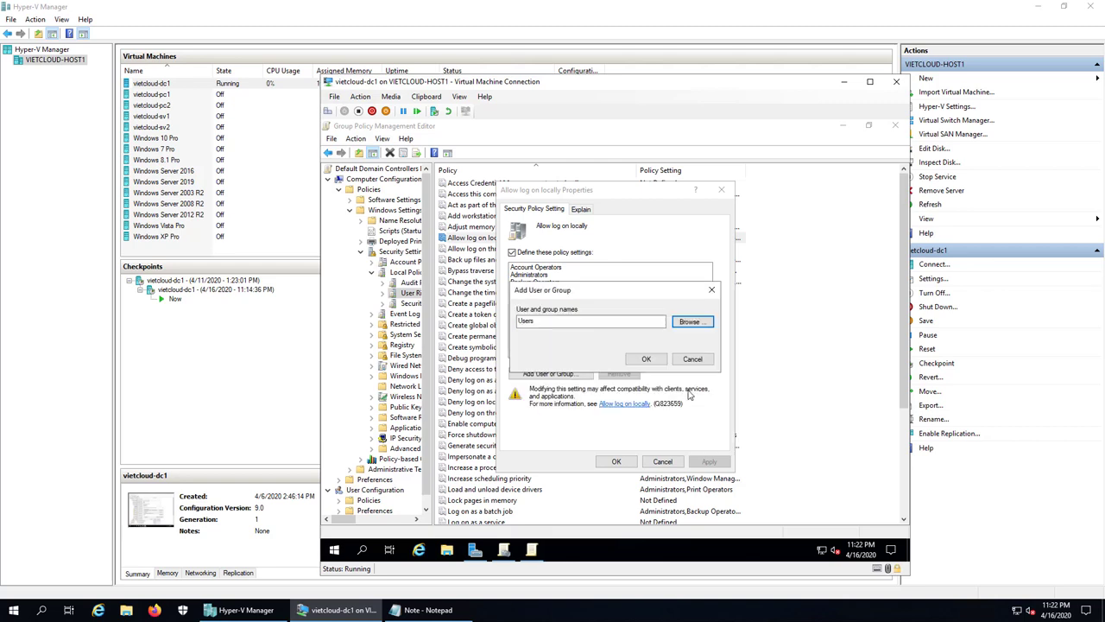
{"action": "left_click", "coordinate": [653, 366]}
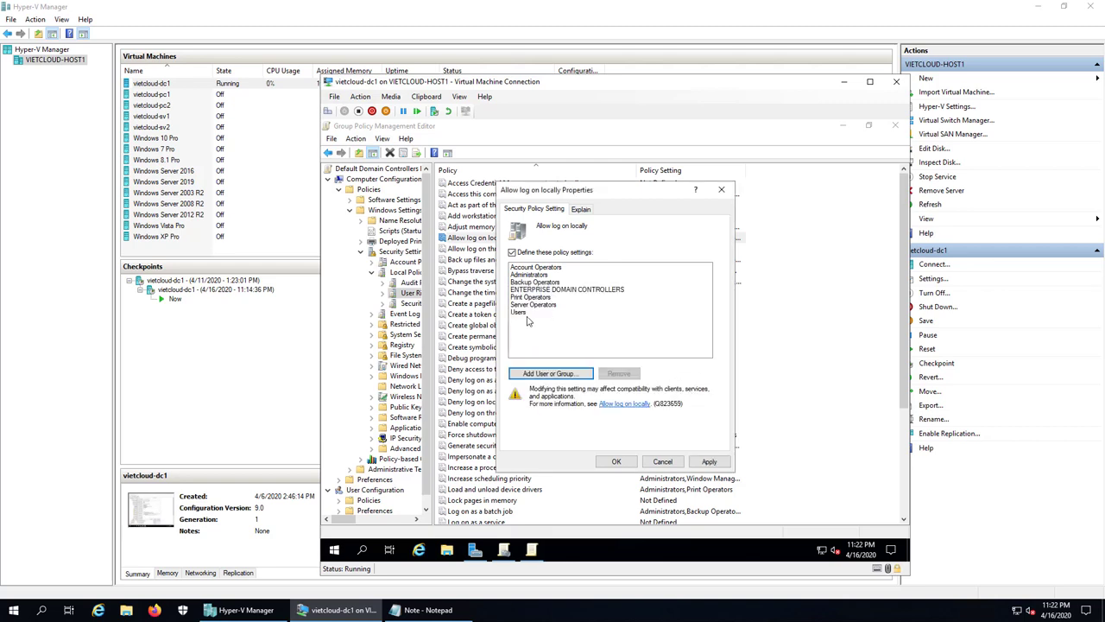
{"action": "left_click", "coordinate": [615, 462]}
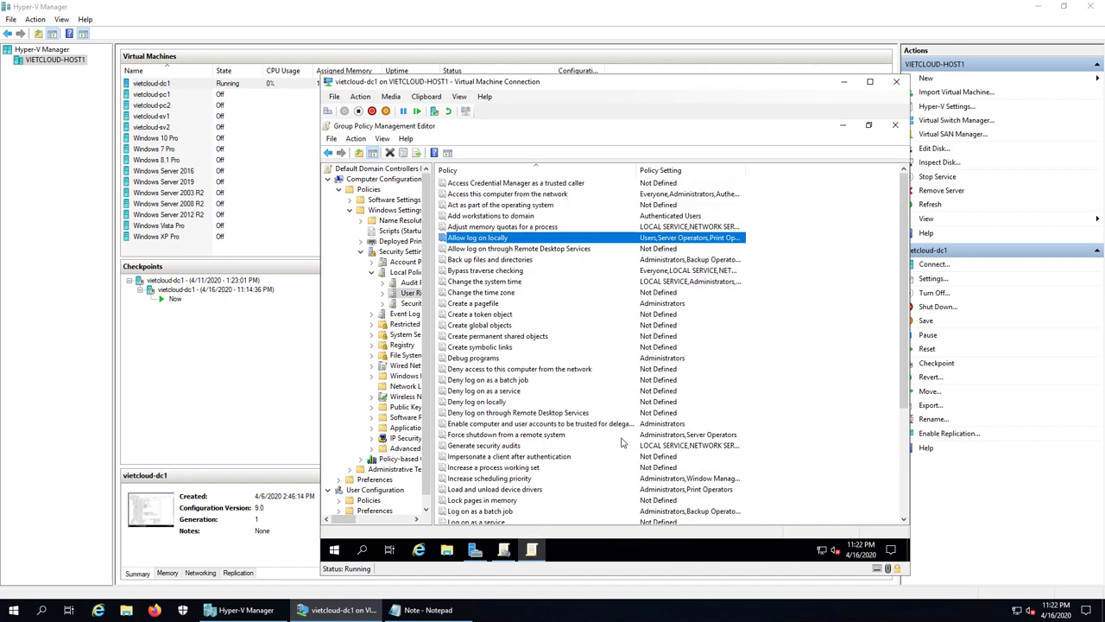
{"action": "left_click", "coordinate": [895, 127]}
{"action": "left_click", "coordinate": [894, 125]}
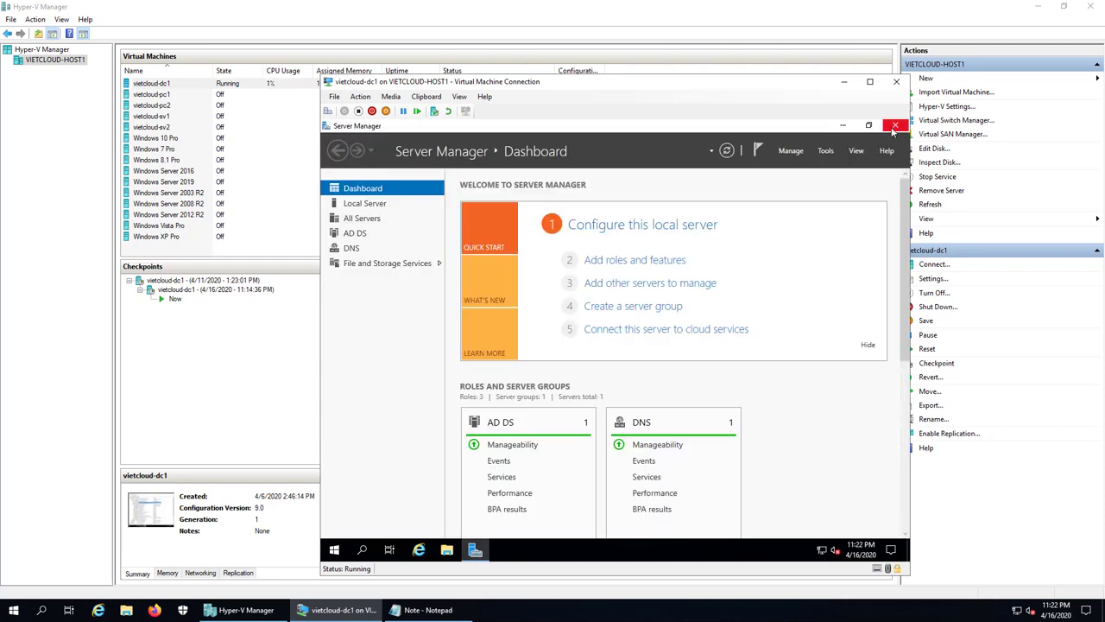
- Run gpupdate /force from an administrator Command Prompt, then close the prompt
{"action": "left_click", "coordinate": [845, 127]}
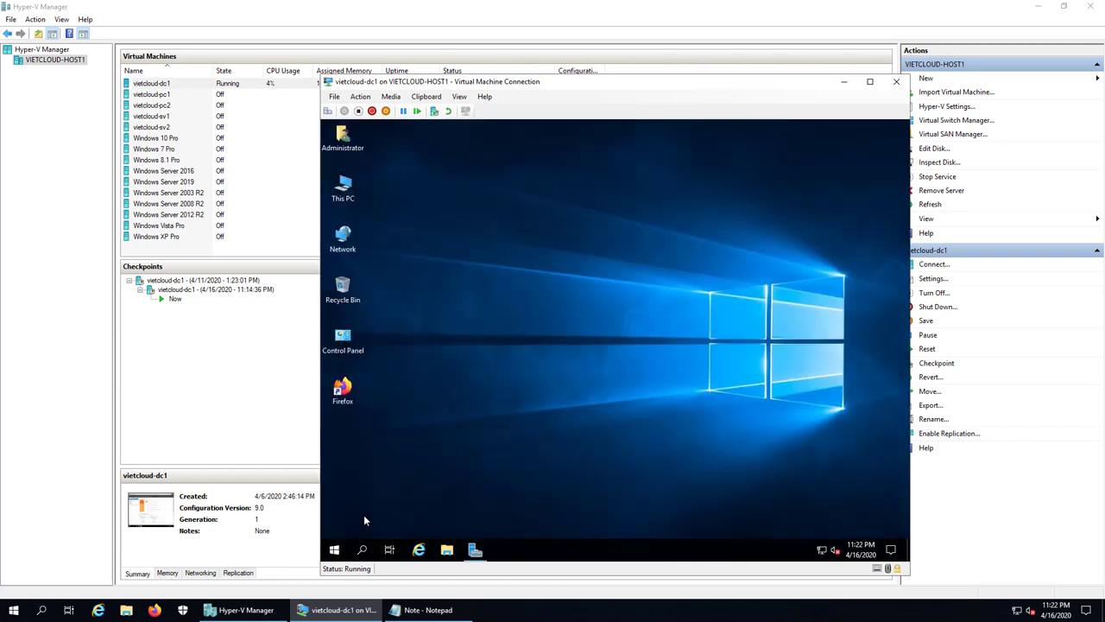
{"action": "right_click", "coordinate": [334, 550]}
{"action": "left_click", "coordinate": [375, 493]}
{"action": "type", "text": "cmd"}
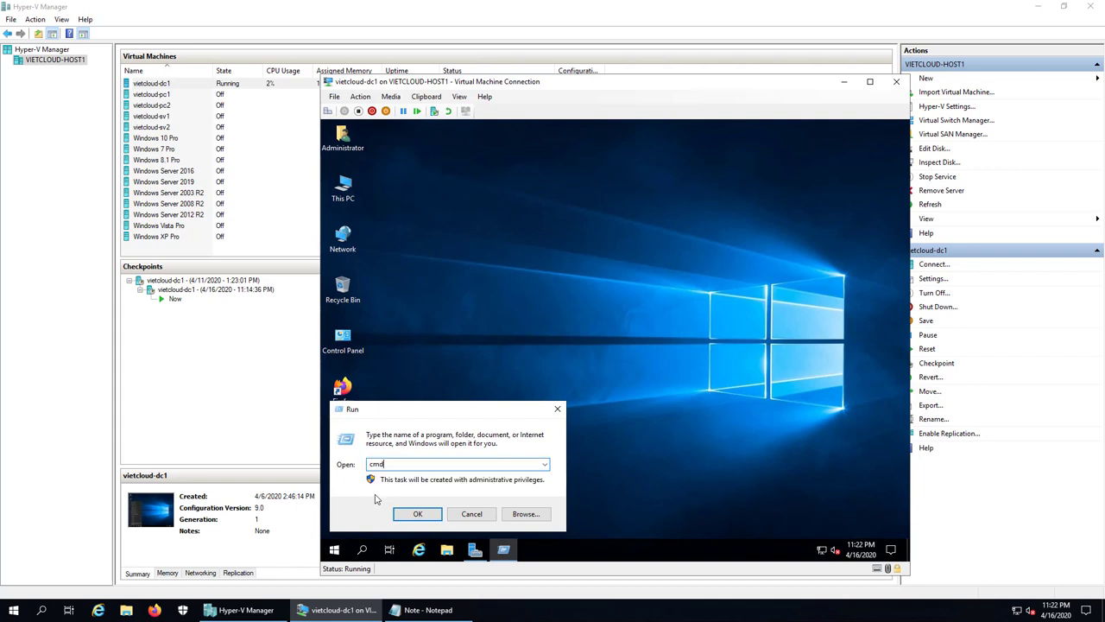
{"action": "key", "text": "Return"}
{"action": "type", "text": "gpup"}
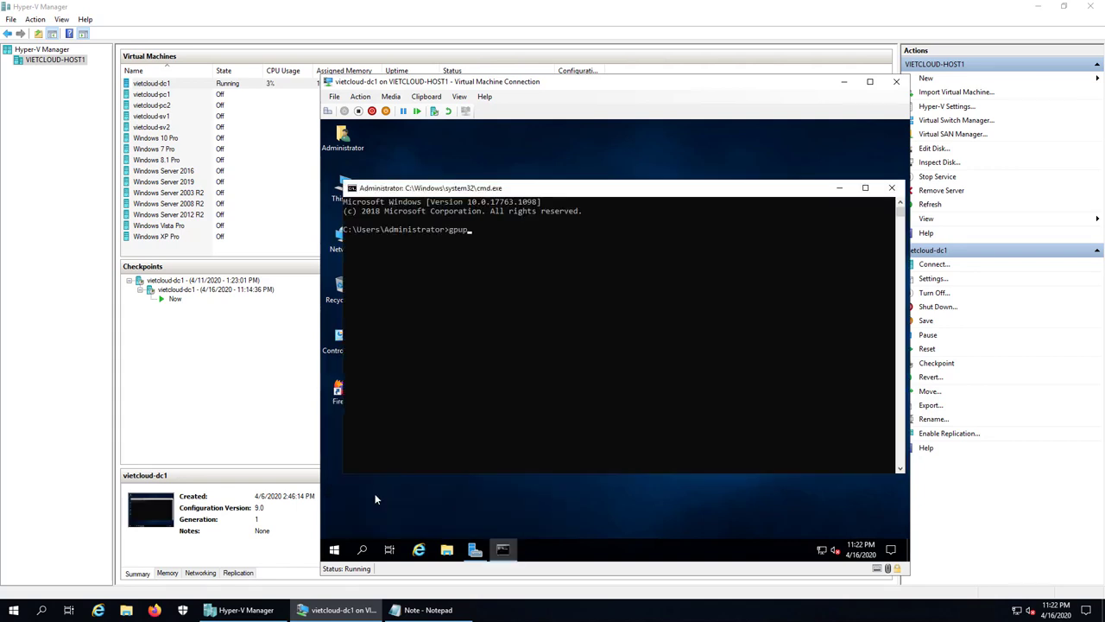
{"action": "type", "text": "date /force"}
{"action": "key", "text": "Return"}
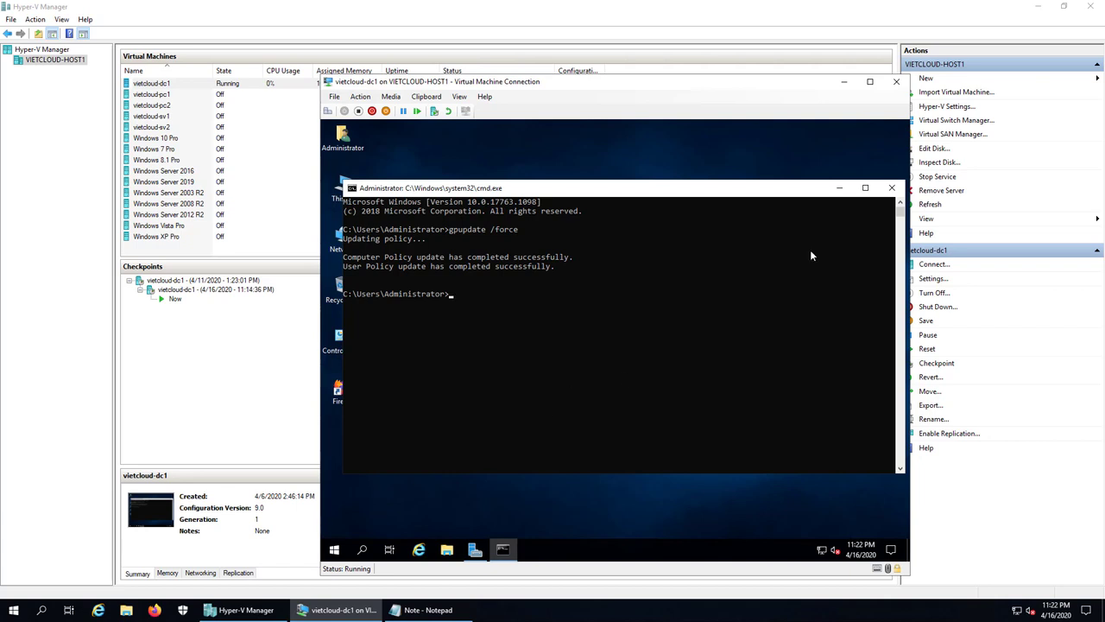
{"action": "left_click", "coordinate": [892, 187]}
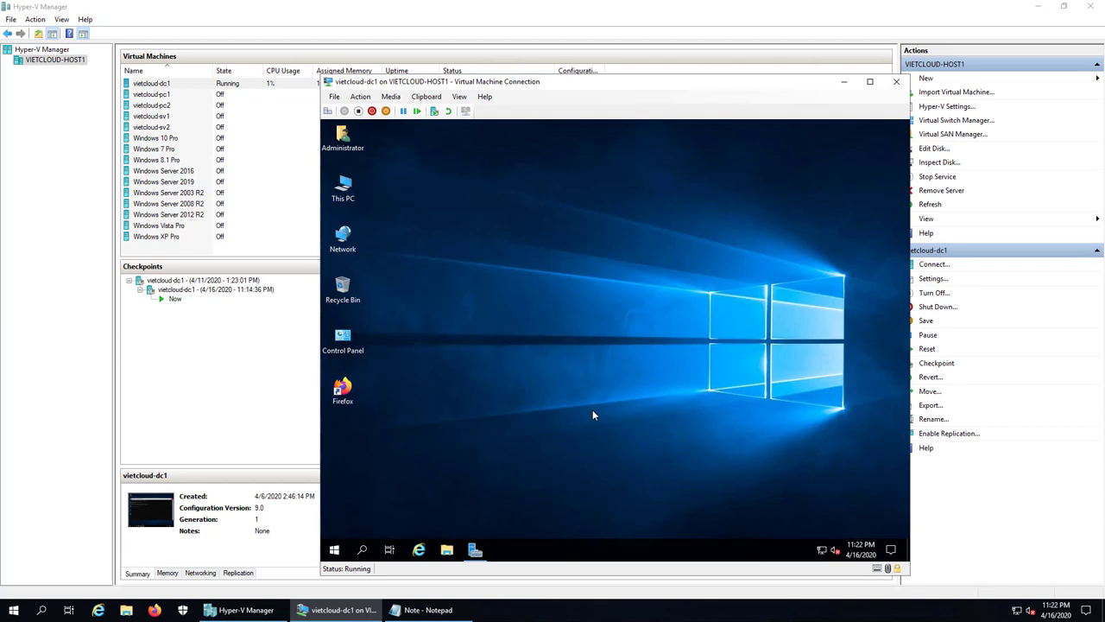
- Launch Active Directory Users and Computers by running dsa.msc
{"action": "right_click", "coordinate": [335, 549]}
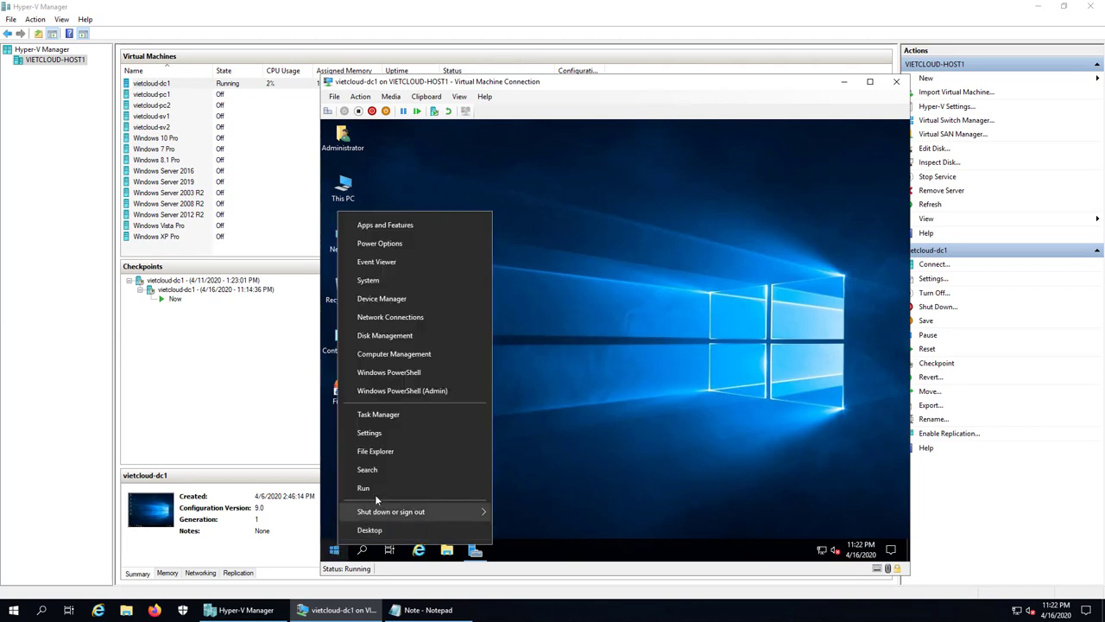
{"action": "left_click", "coordinate": [375, 492]}
{"action": "type", "text": "dsa.msc"}
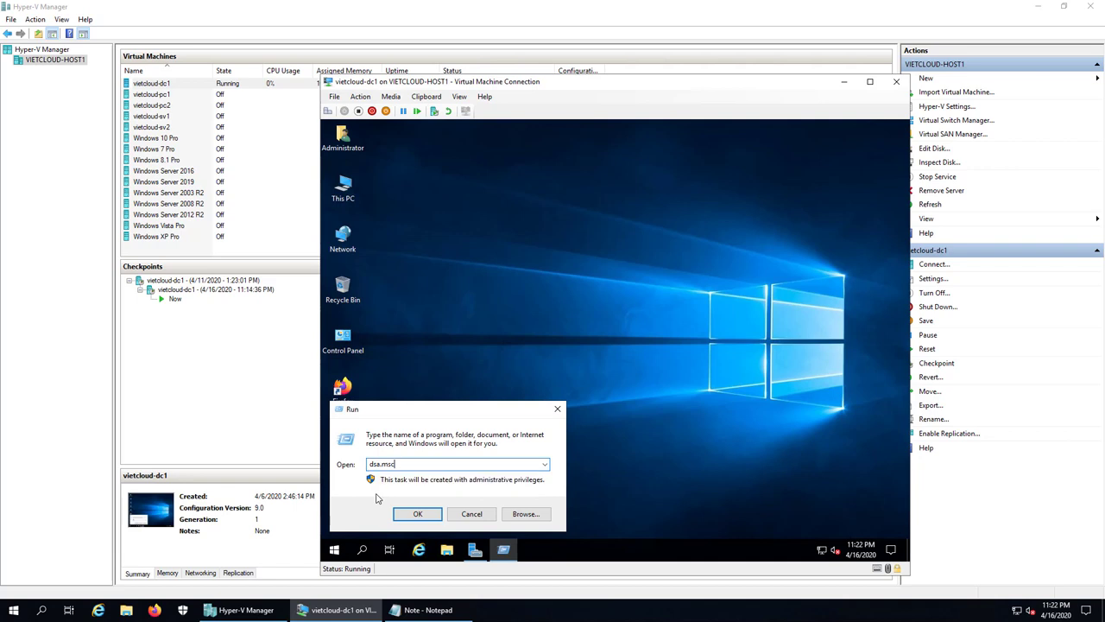
{"action": "key", "text": "Return"}
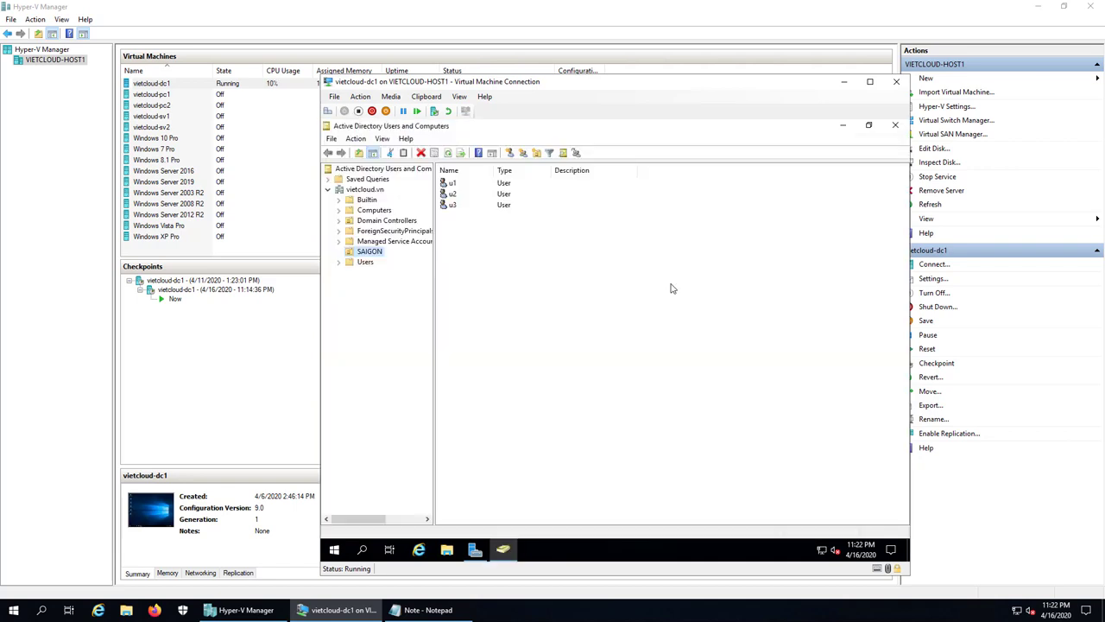
{"action": "left_click", "coordinate": [475, 550]}
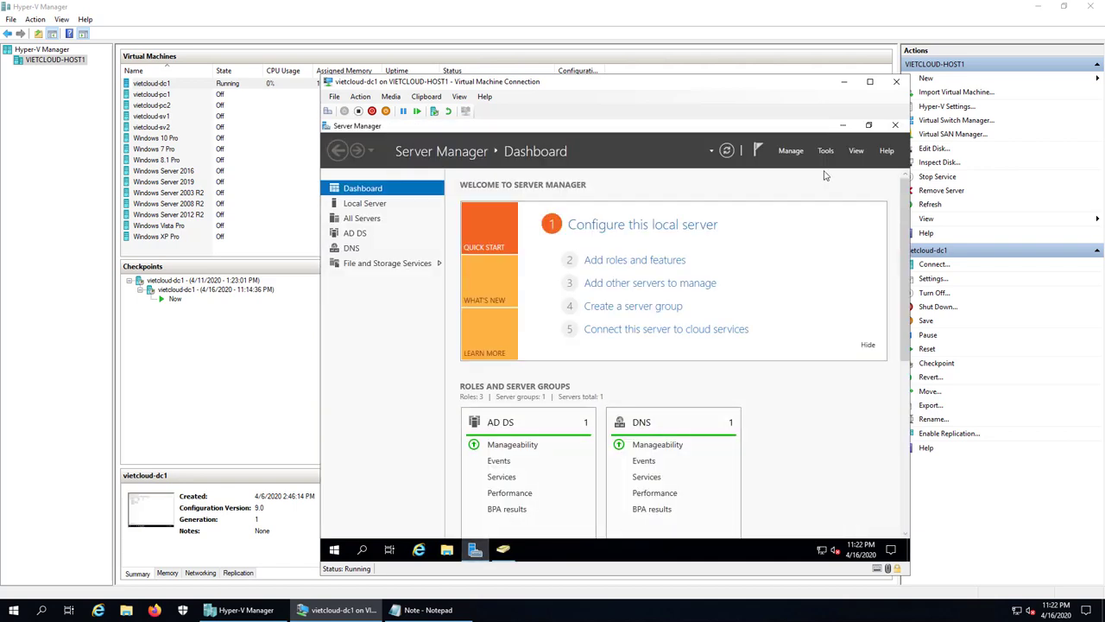
{"action": "left_click", "coordinate": [825, 150]}
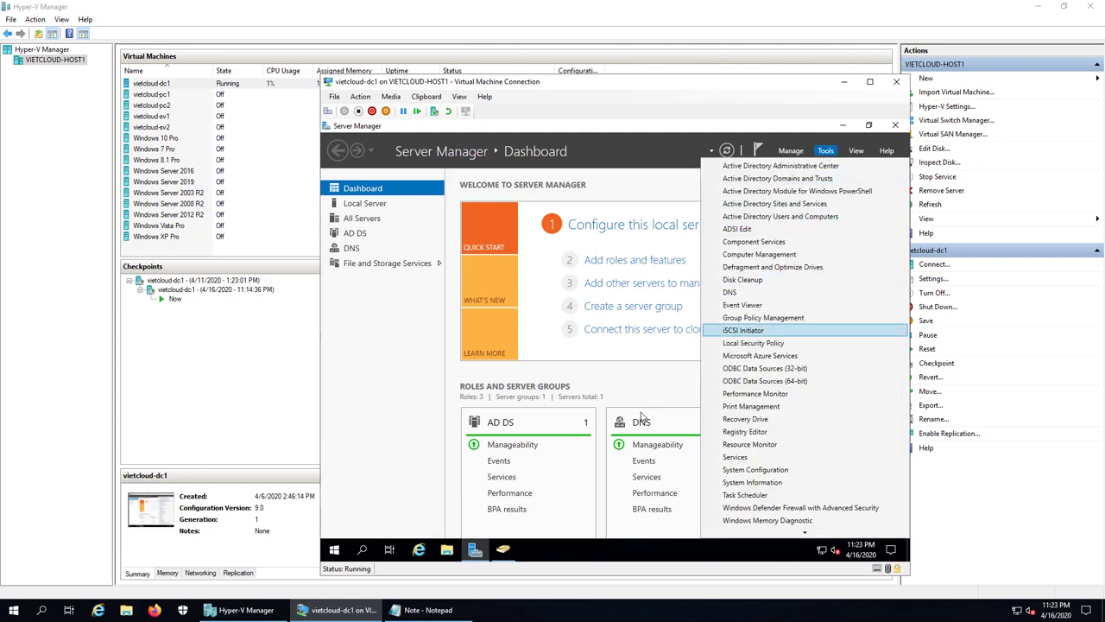
{"action": "left_click", "coordinate": [838, 132]}
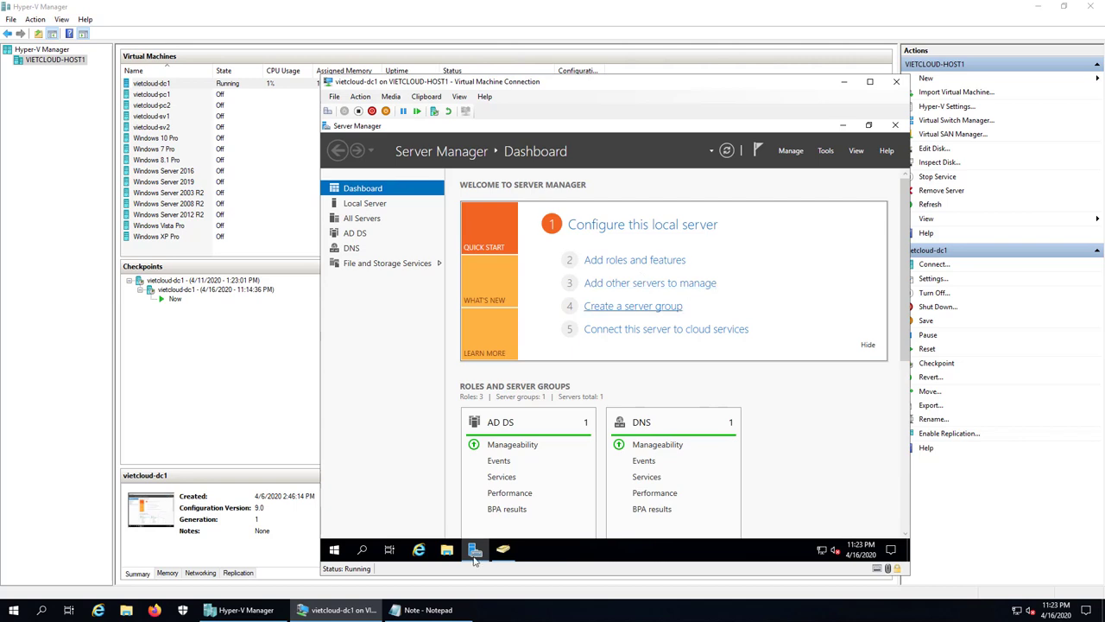
- Open the SAIGON OU in vietcloud.vn and select users u1, u2 and u3
{"action": "left_click", "coordinate": [503, 550]}
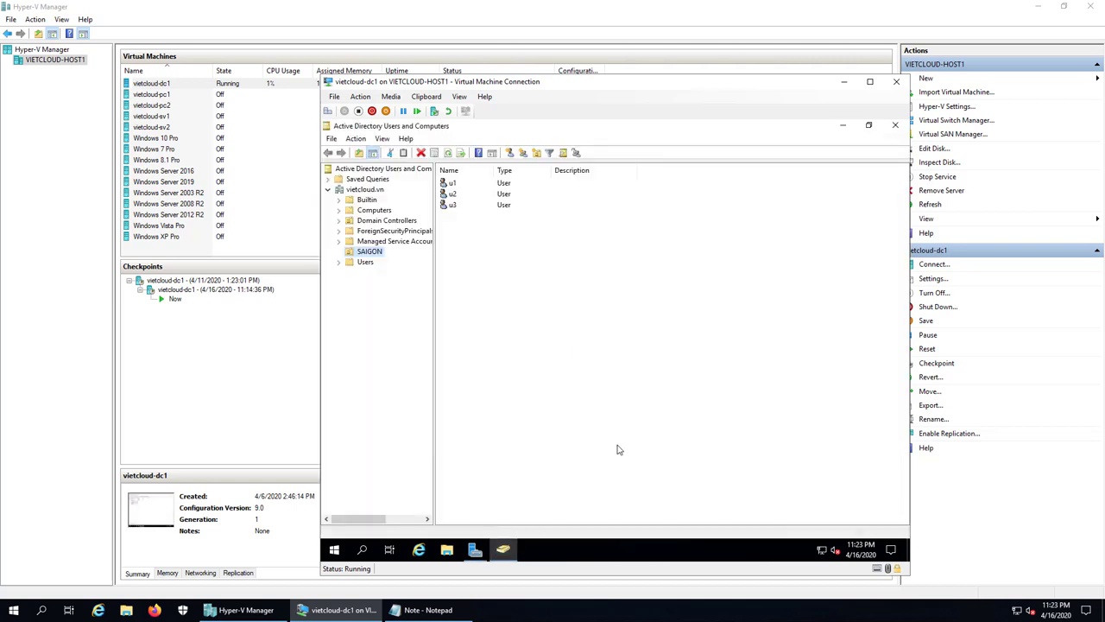
{"action": "left_click", "coordinate": [366, 189]}
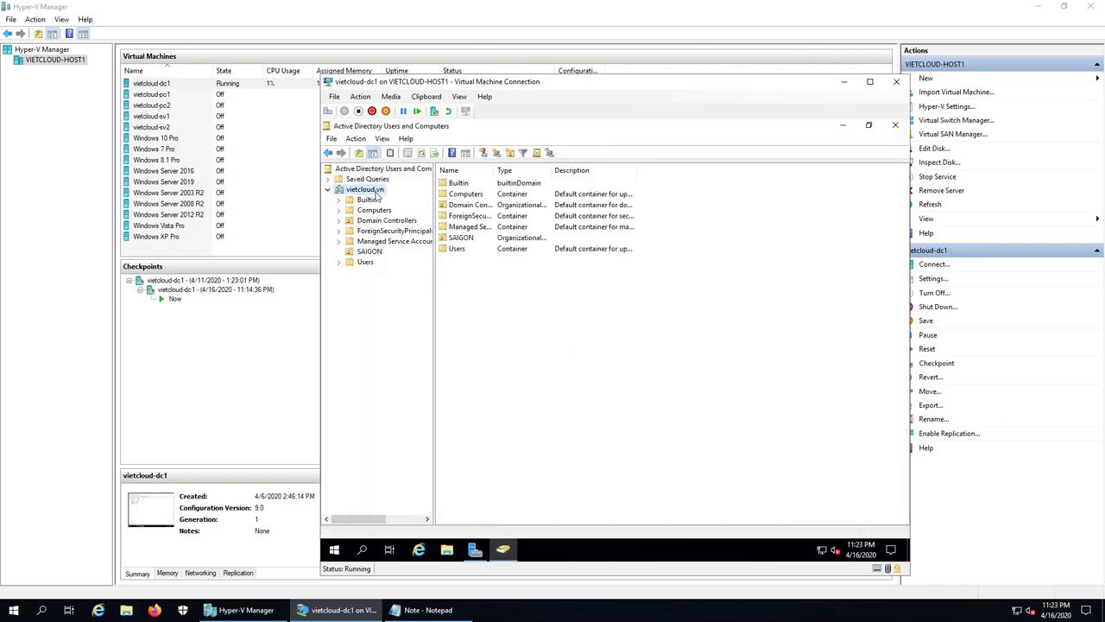
{"action": "left_click", "coordinate": [369, 252]}
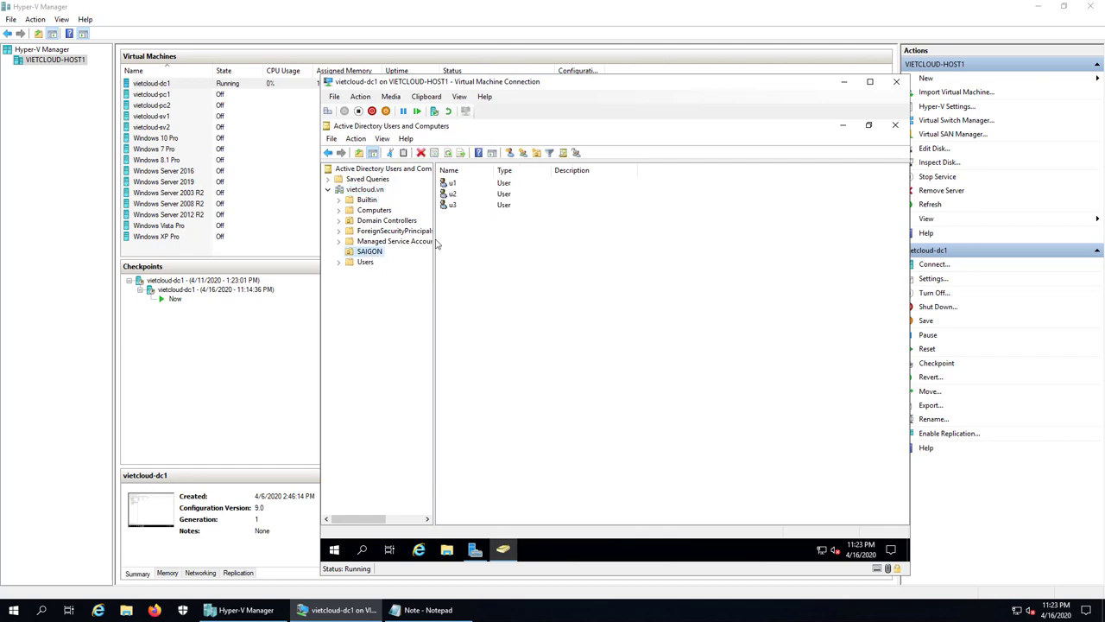
{"action": "left_click_drag", "start_coordinate": [480, 226], "coordinate": [447, 184]}
- Delete the selected users u1, u2 and u3 from SAIGON and confirm the deletion
{"action": "right_click", "coordinate": [456, 192]}
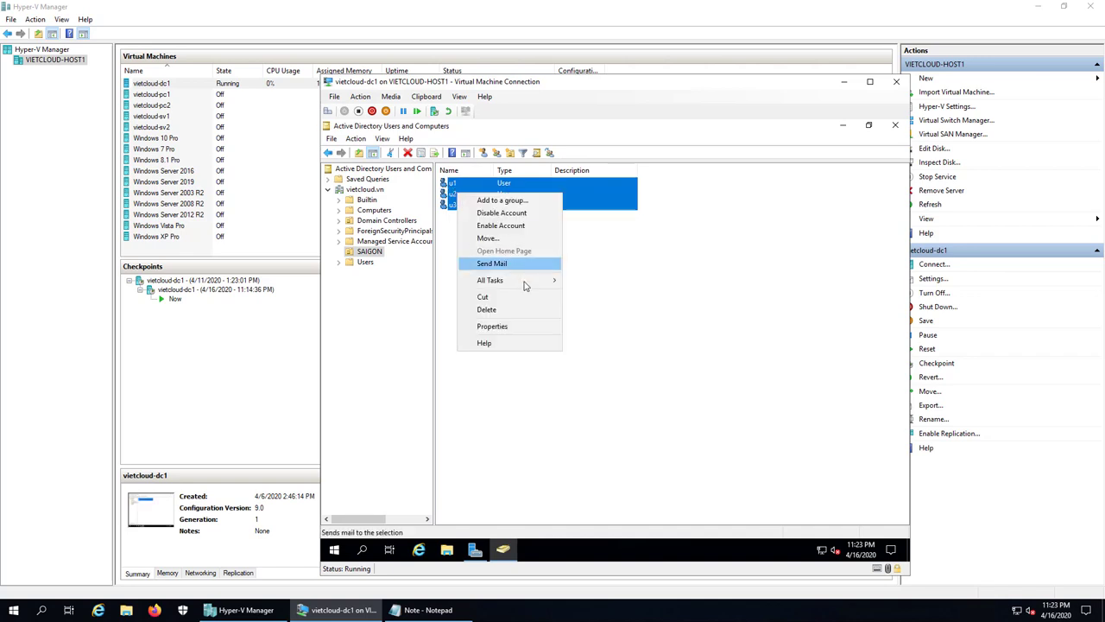
{"action": "left_click", "coordinate": [507, 310]}
{"action": "left_click", "coordinate": [636, 375]}
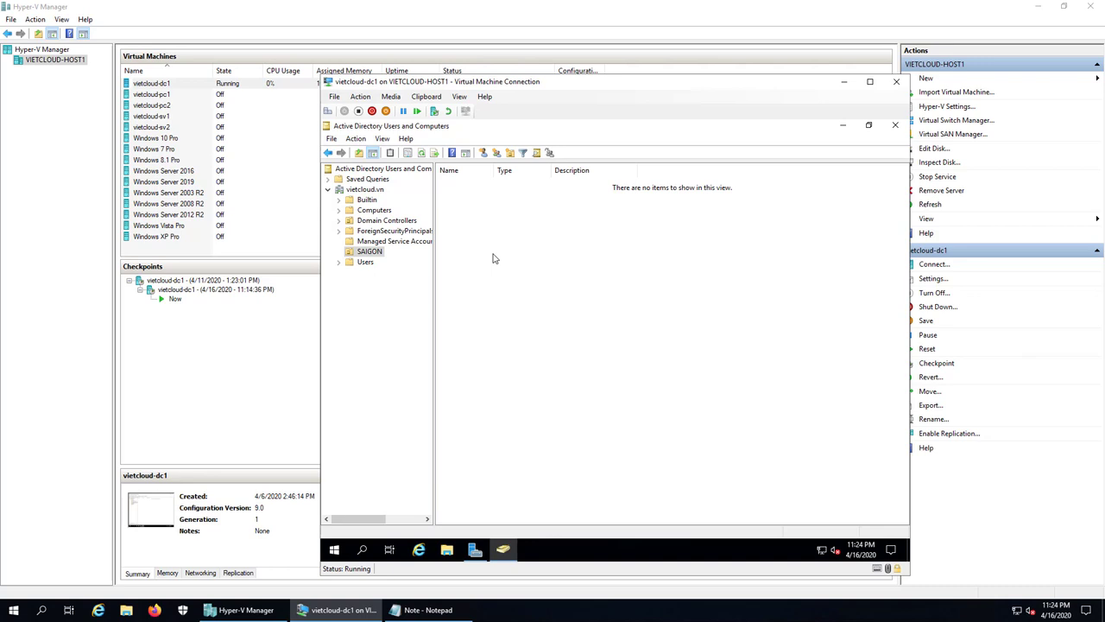
- Start a new user in SAIGON named user1 and fill in its logon name
{"action": "right_click", "coordinate": [494, 258]}
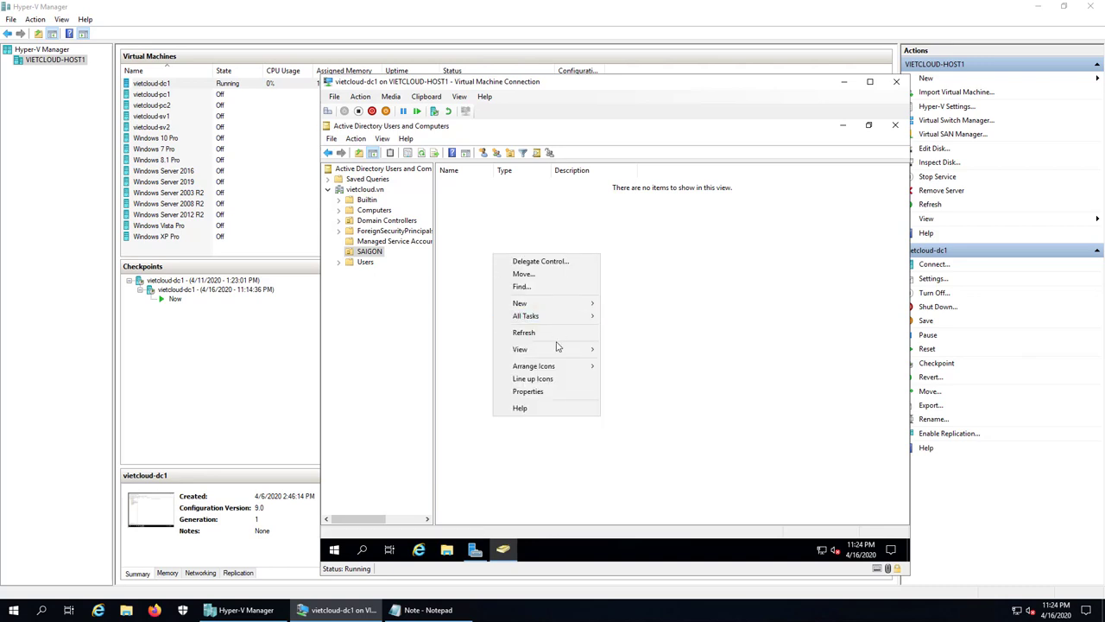
{"action": "mouse_move", "coordinate": [570, 304]}
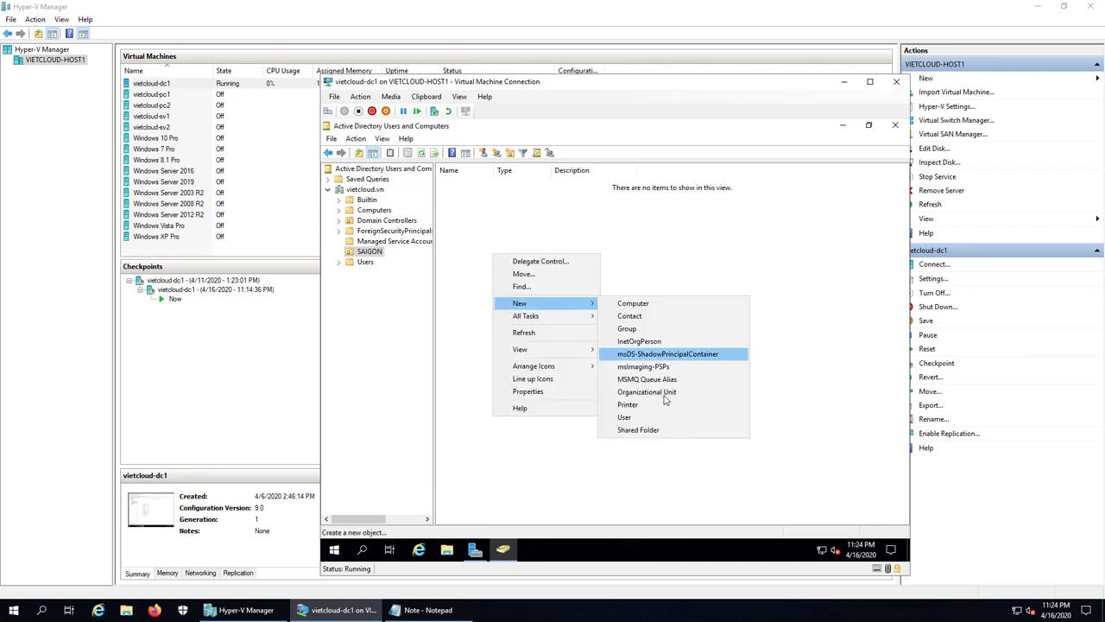
{"action": "left_click", "coordinate": [643, 418]}
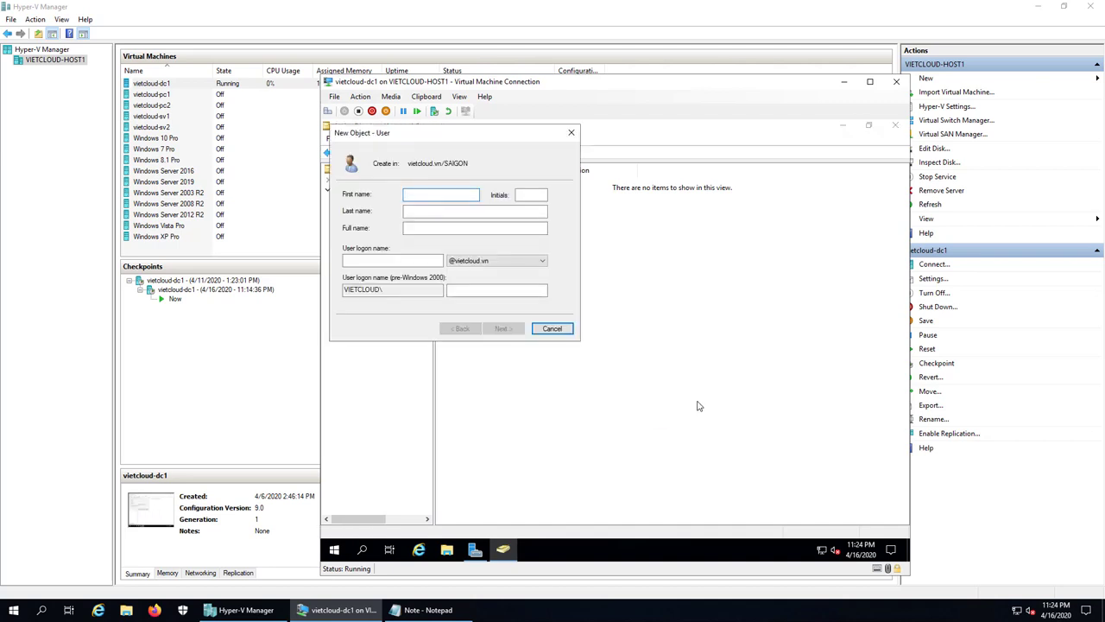
{"action": "type", "text": "user1"}
{"action": "left_click", "coordinate": [373, 265]}
{"action": "type", "text": "users"}
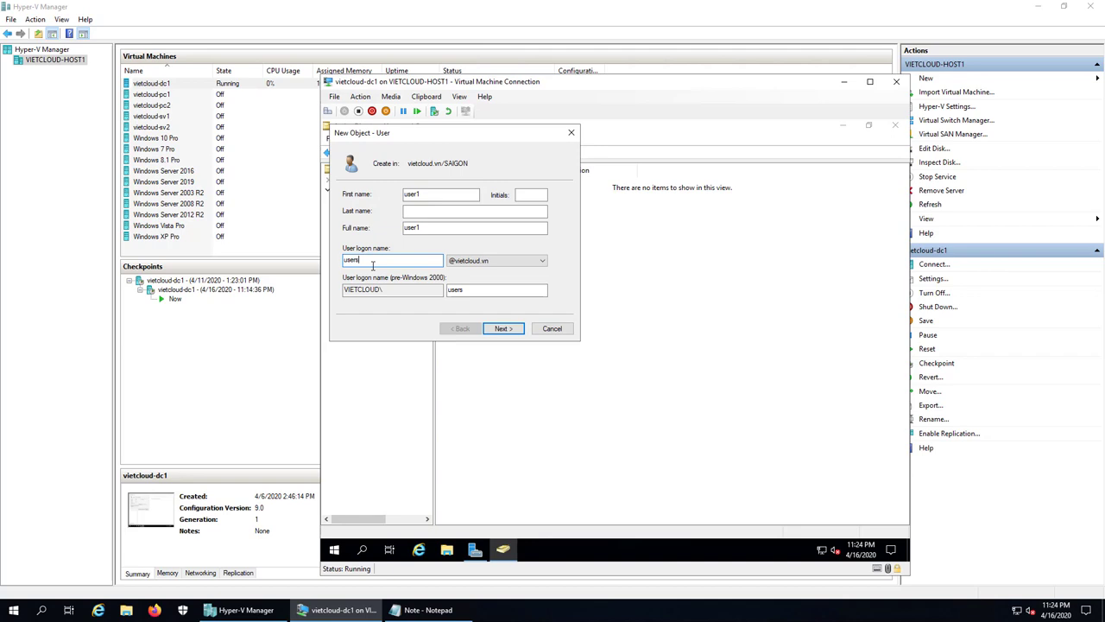
{"action": "left_click", "coordinate": [508, 328]}
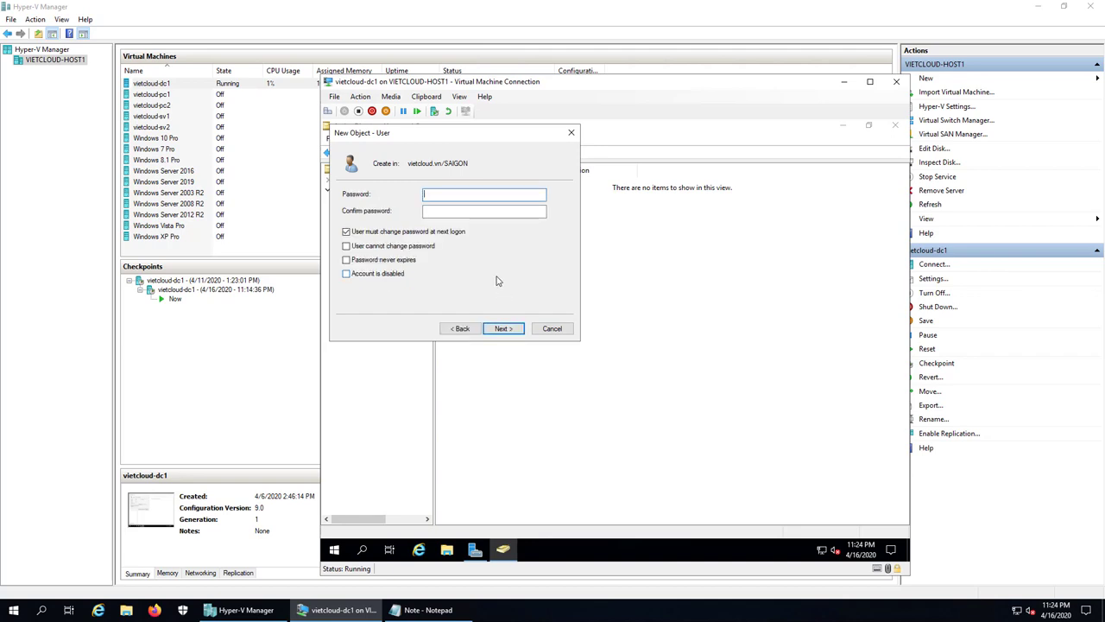
- Set user1's password with no forced change and never expiring, then create the account
{"action": "type", "text": "P@ssw"}
{"action": "left_click", "coordinate": [466, 212]}
{"action": "type", "text": "P@ssw"}
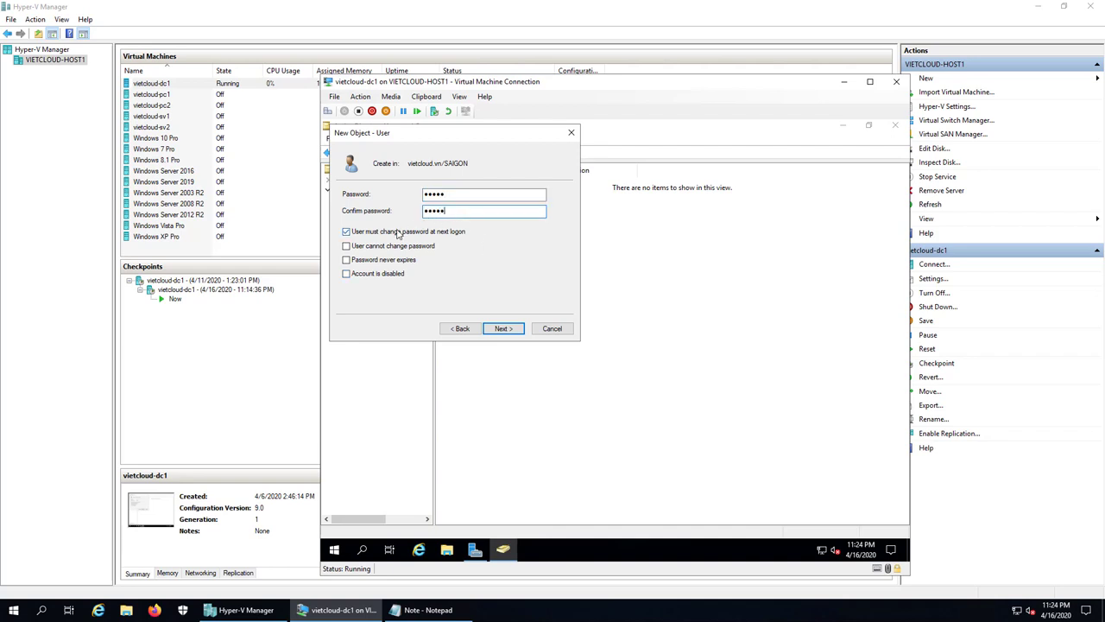
{"action": "left_click", "coordinate": [400, 233]}
{"action": "left_click", "coordinate": [379, 261]}
{"action": "left_click", "coordinate": [509, 329]}
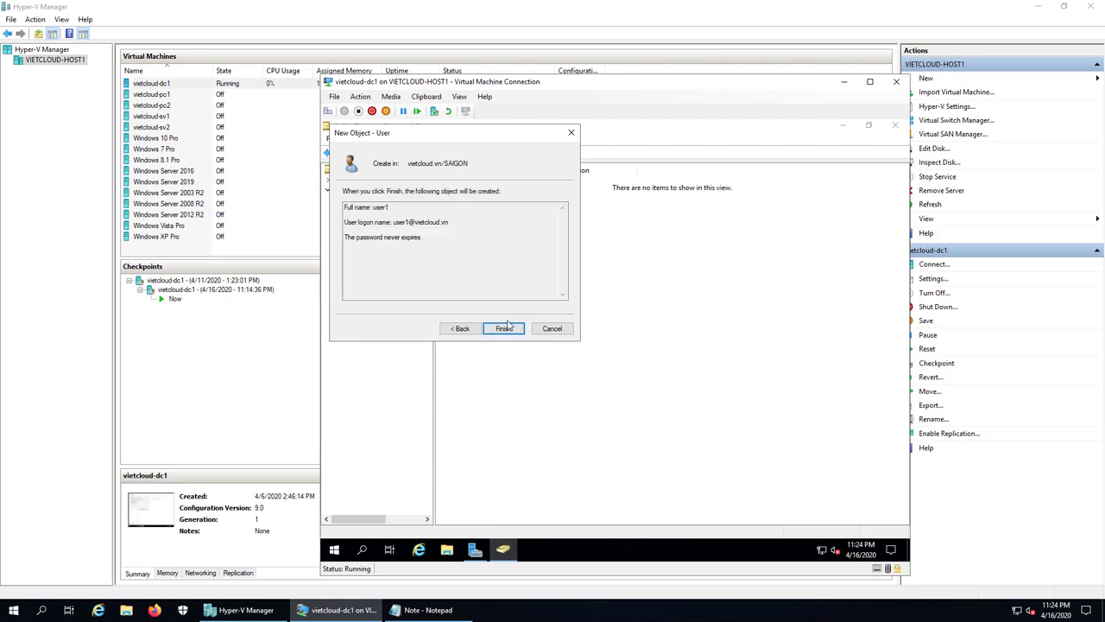
{"action": "left_click", "coordinate": [509, 329]}
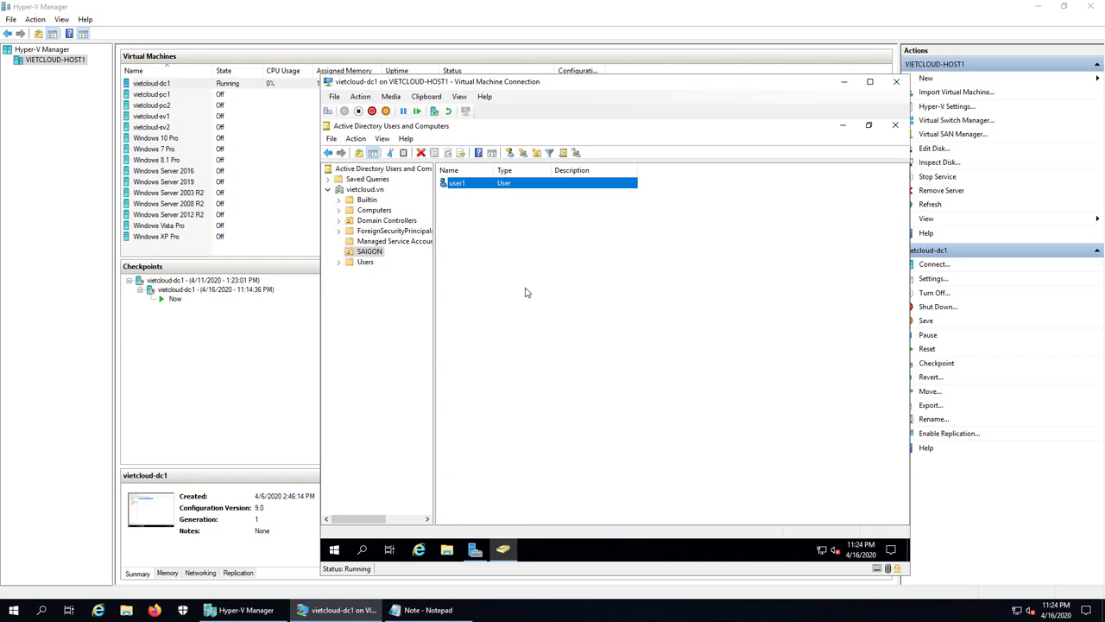
- Copy user1 into a new account with name and logon name user2
{"action": "left_click", "coordinate": [489, 252]}
{"action": "right_click", "coordinate": [485, 241]}
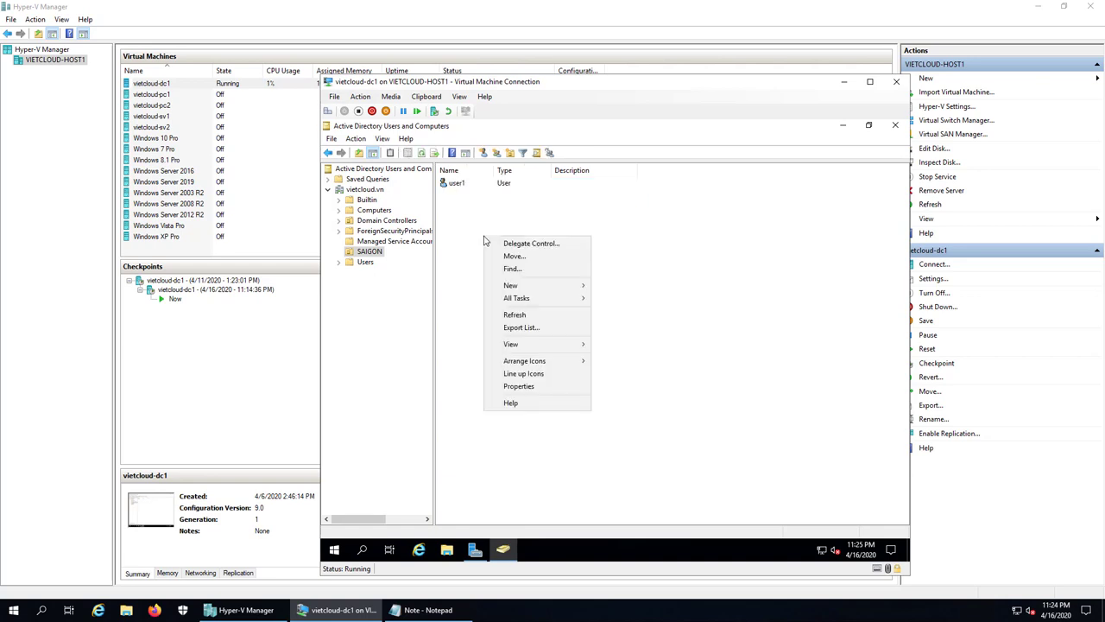
{"action": "mouse_move", "coordinate": [544, 285]}
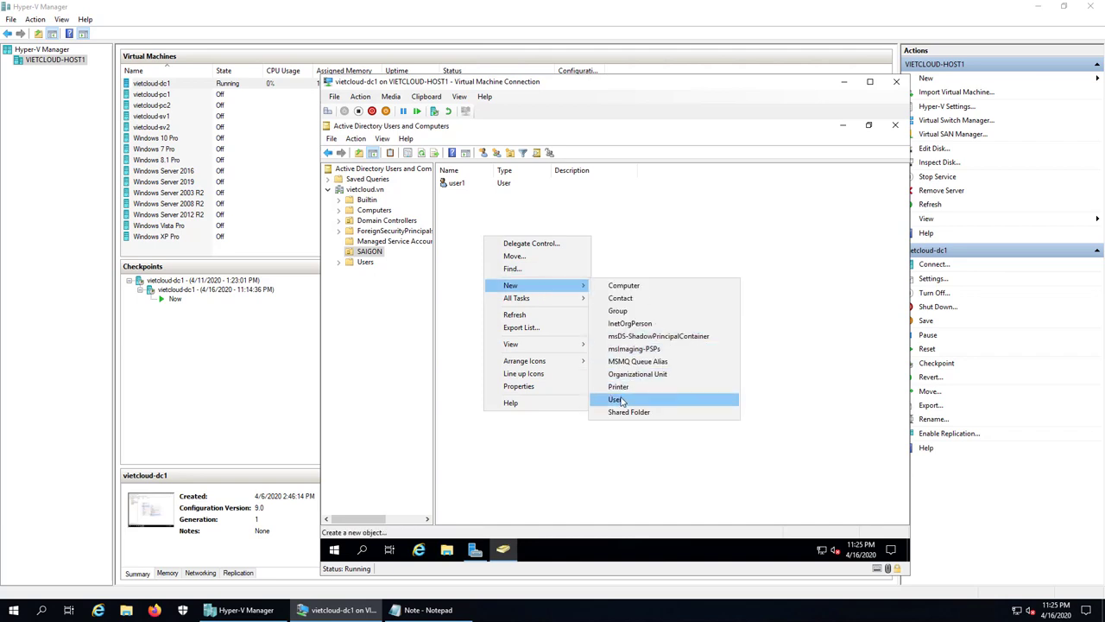
{"action": "left_click", "coordinate": [683, 229]}
{"action": "left_click", "coordinate": [465, 187]}
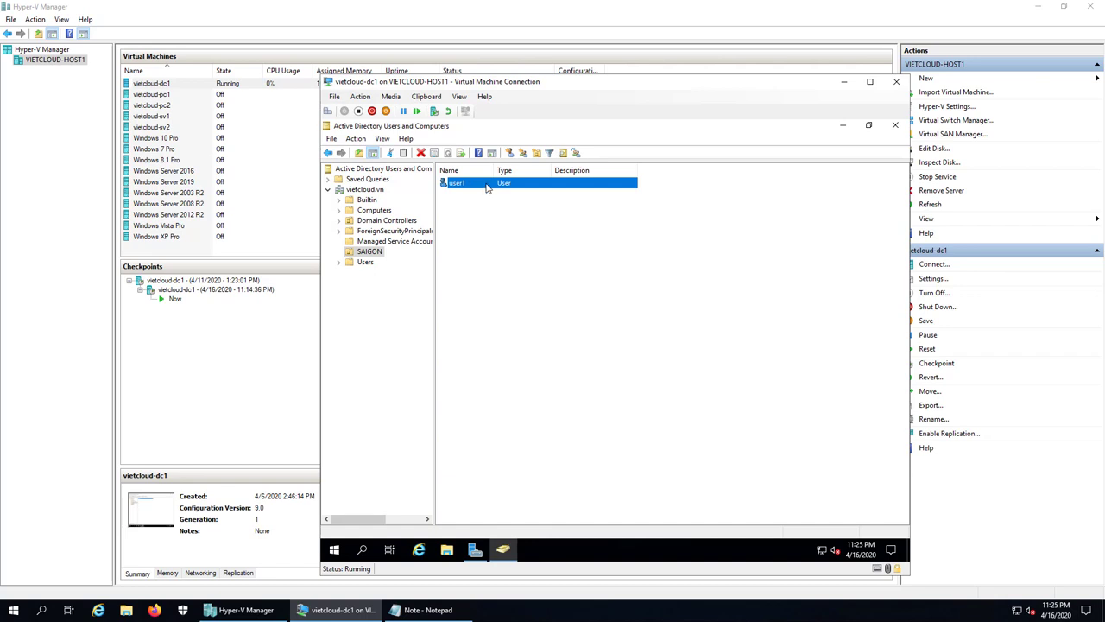
{"action": "right_click", "coordinate": [488, 188]}
{"action": "left_click", "coordinate": [528, 196]}
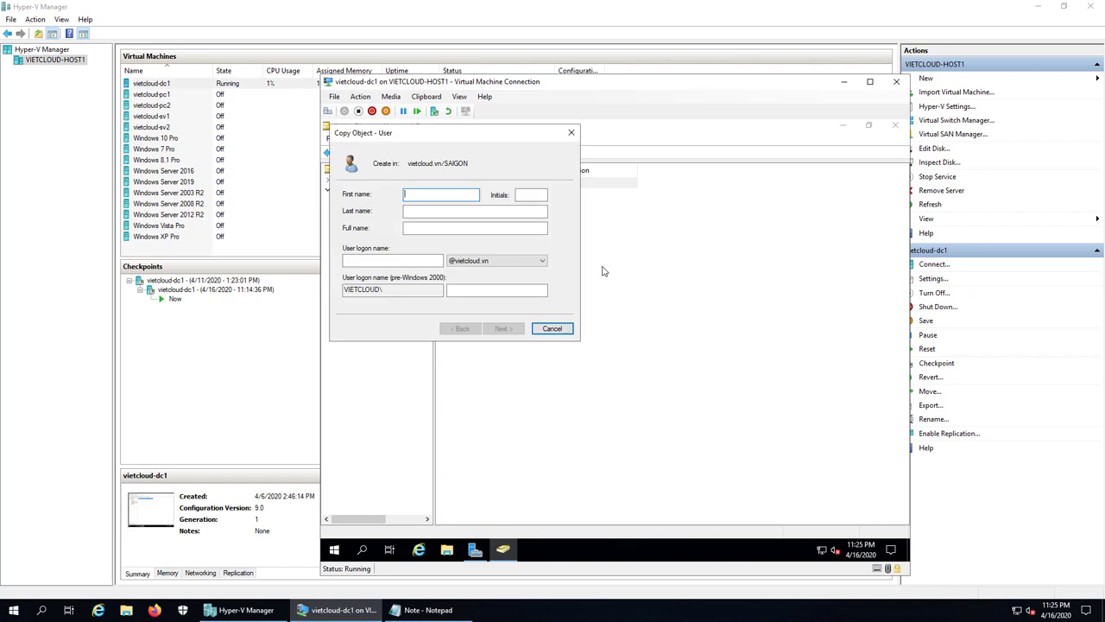
{"action": "type", "text": "user2"}
{"action": "key", "text": "Tab"}
{"action": "left_click", "coordinate": [374, 260]}
{"action": "type", "text": "user"}
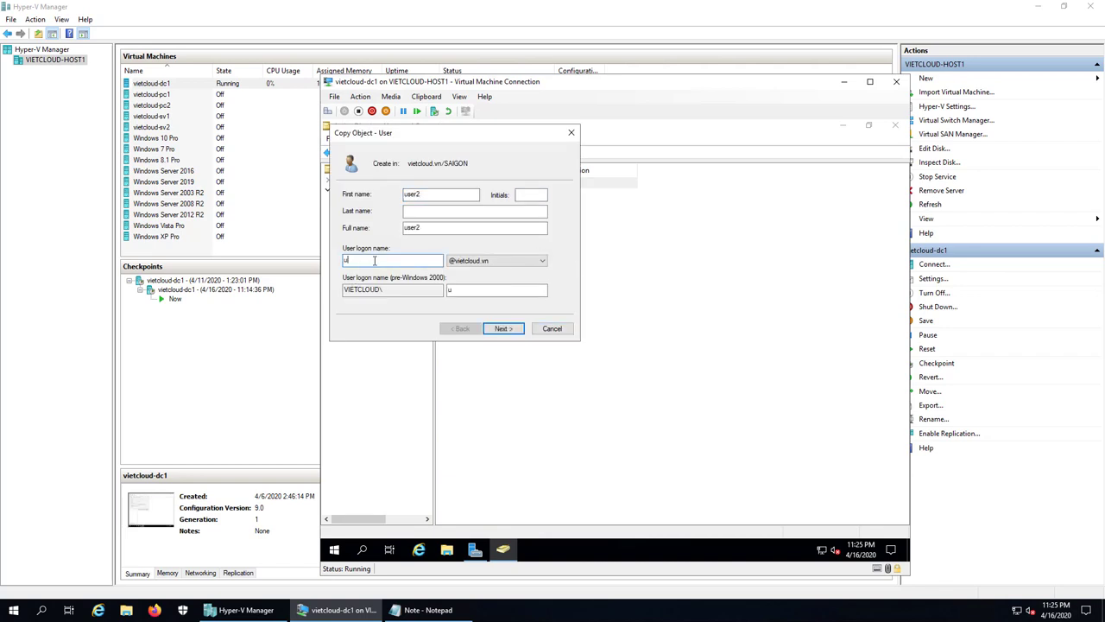
{"action": "type", "text": "2"}
- Enter and confirm user2's password, then finish creating the account
{"action": "left_click", "coordinate": [505, 329]}
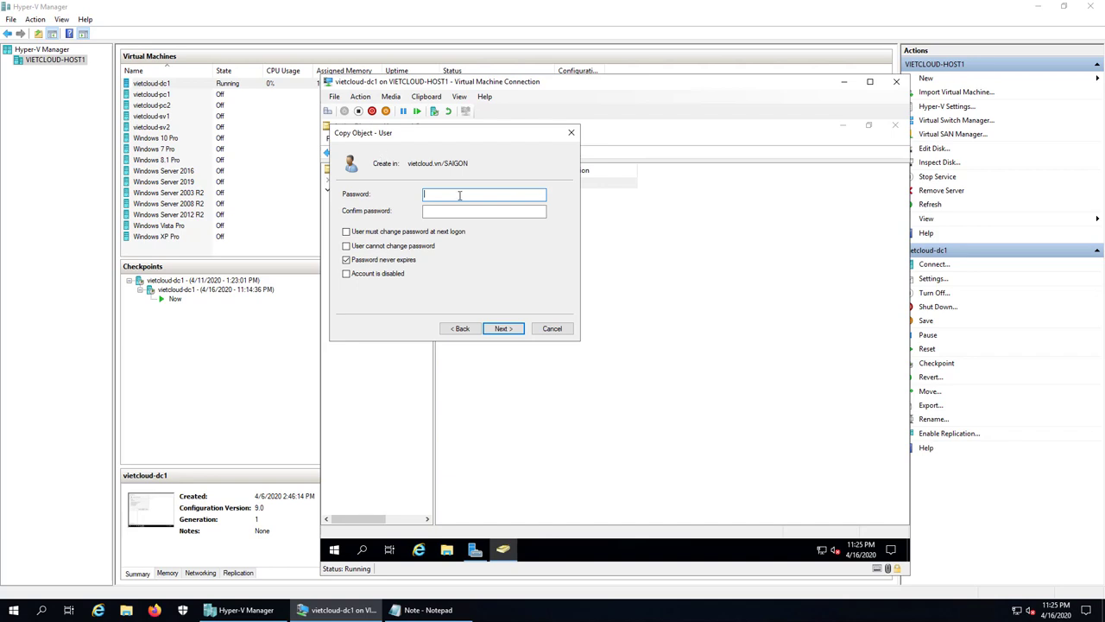
{"action": "type", "text": "*****"}
{"action": "key", "text": "Tab"}
{"action": "type", "text": "*****"}
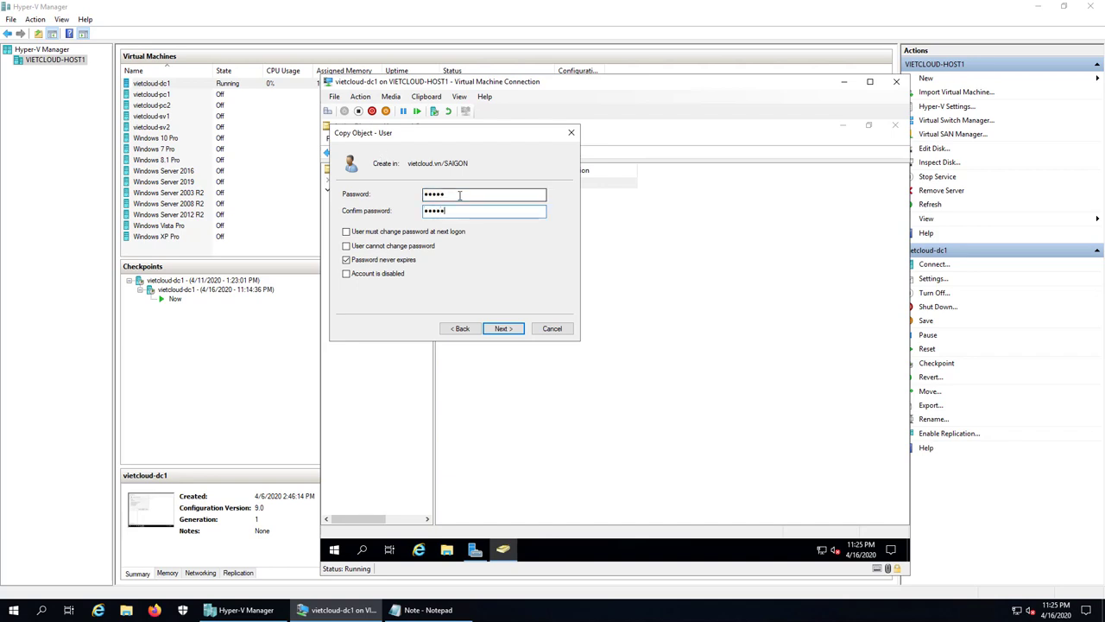
{"action": "left_click", "coordinate": [504, 329]}
{"action": "left_click", "coordinate": [503, 329]}
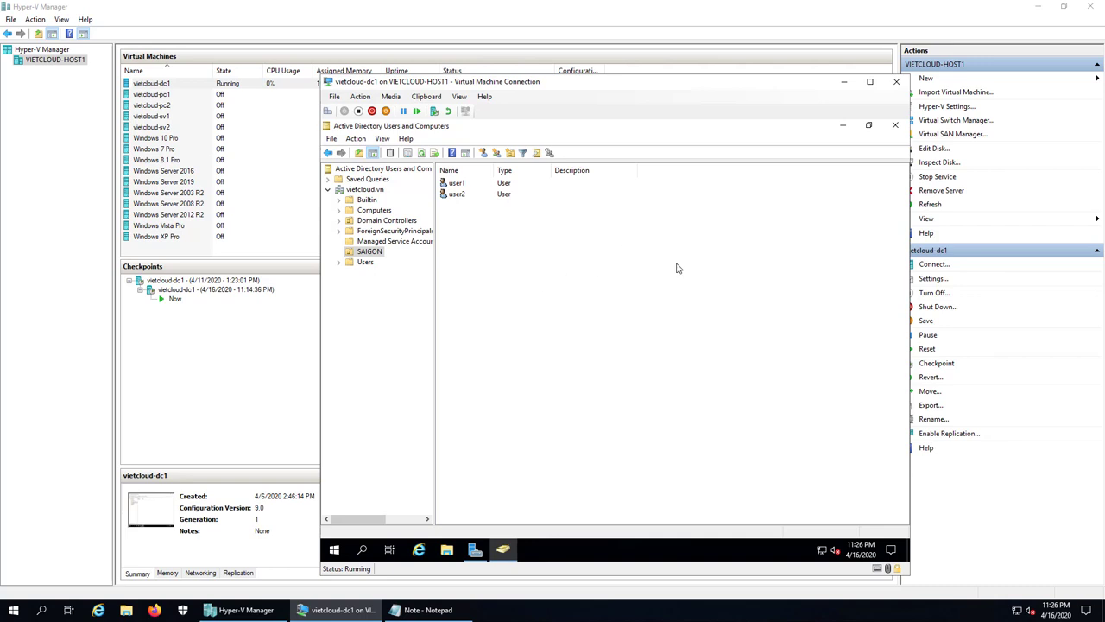
- Open user1's Properties on the Account tab
{"action": "left_click", "coordinate": [477, 184]}
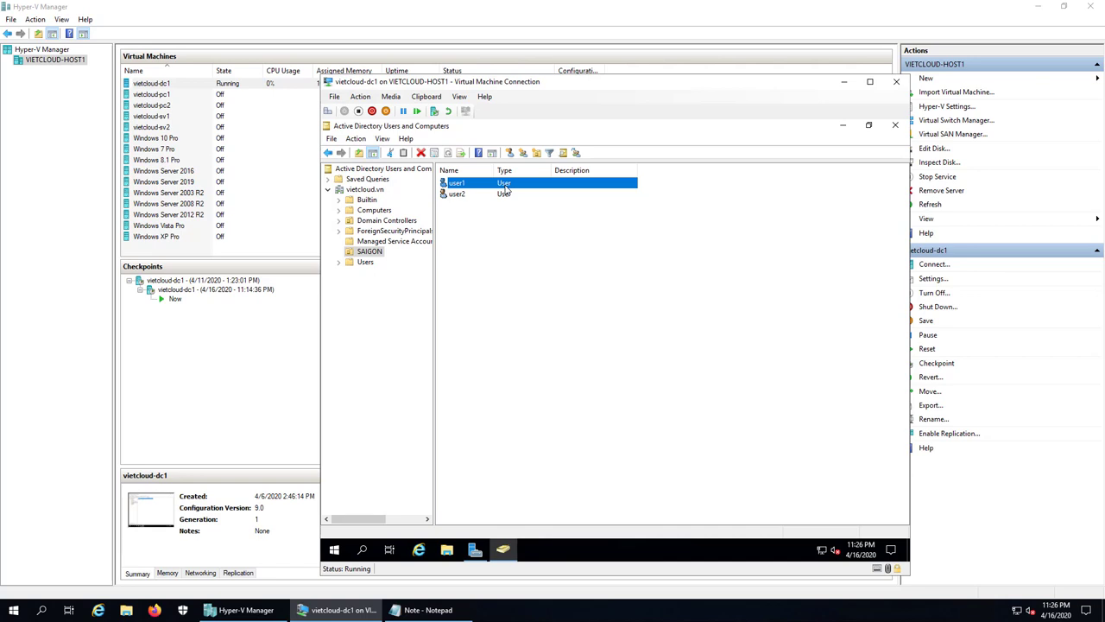
{"action": "right_click", "coordinate": [507, 189]}
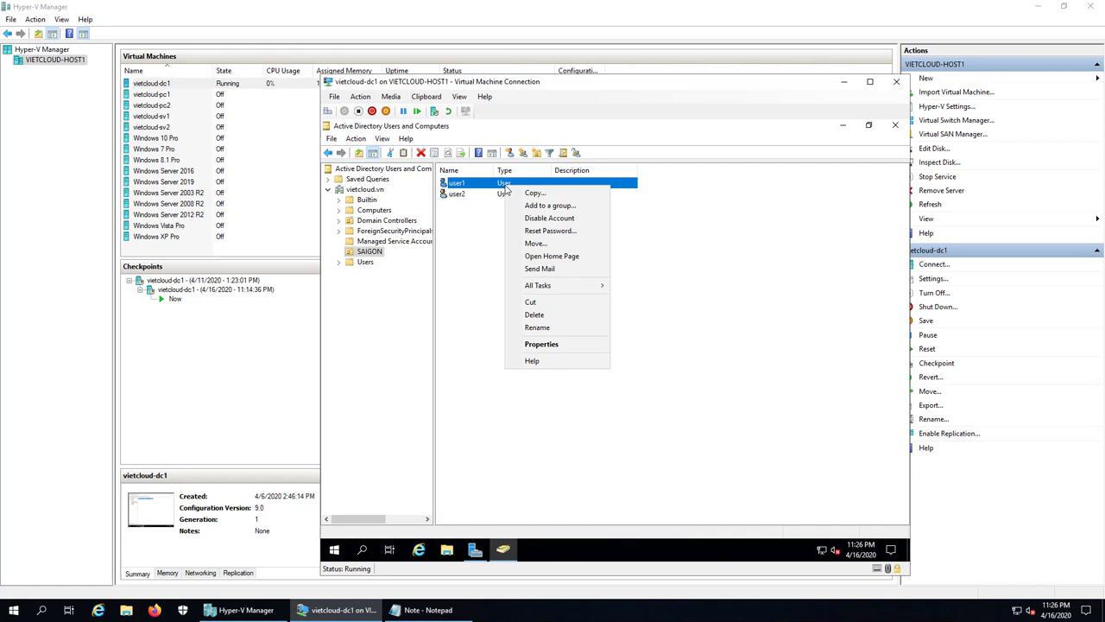
{"action": "left_click", "coordinate": [570, 353]}
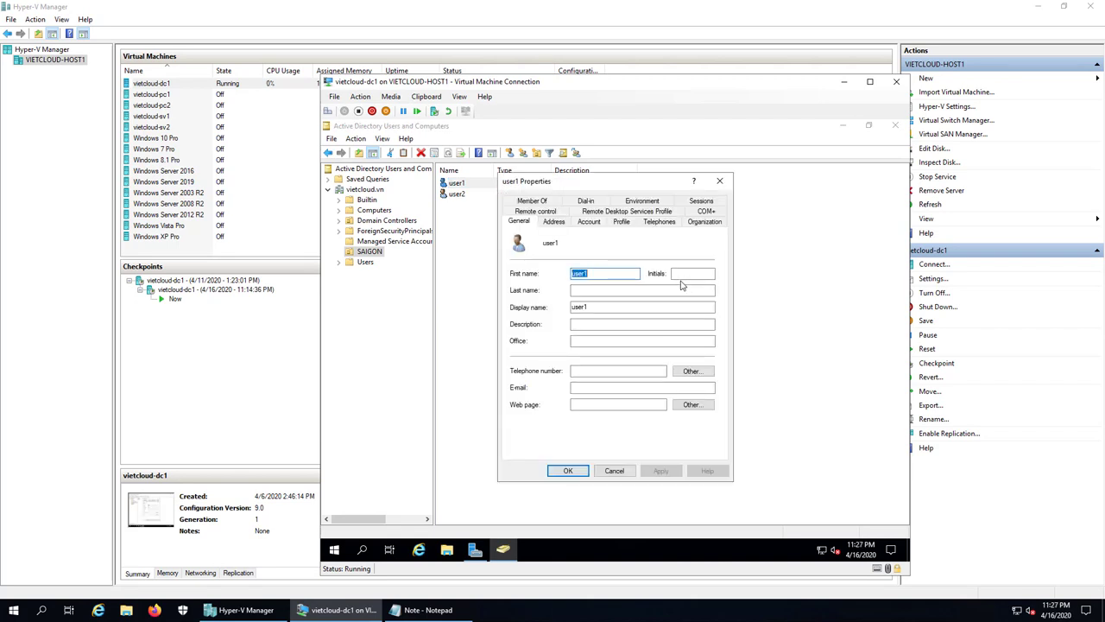
{"action": "left_click", "coordinate": [591, 223]}
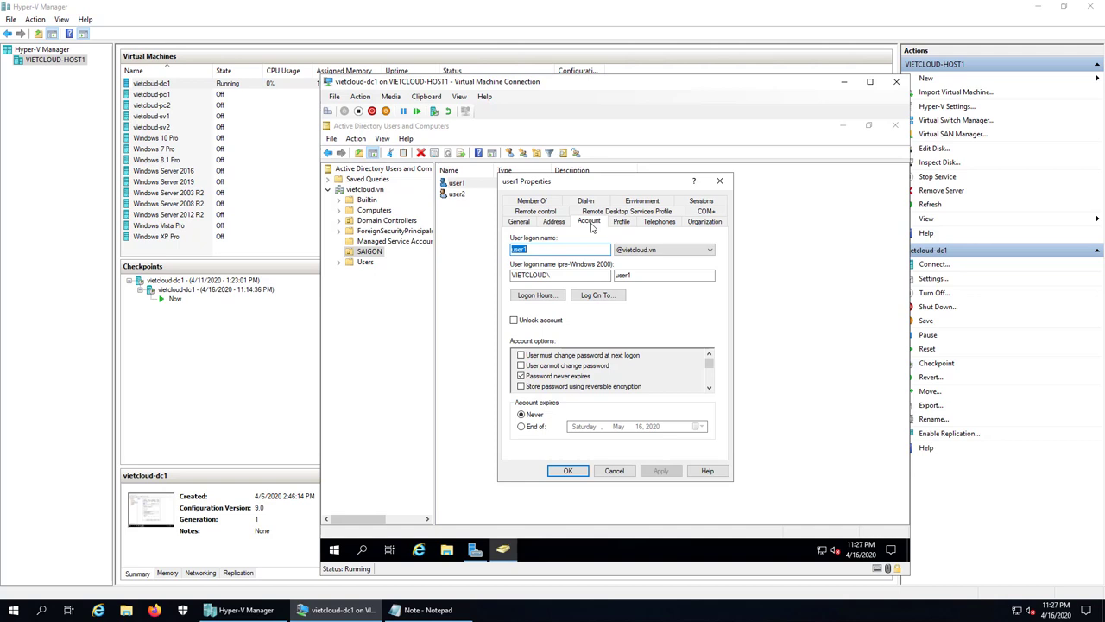
- Deny all logon hours for user1 except Monday–Friday, 8 AM to 5 PM
{"action": "left_click", "coordinate": [536, 295]}
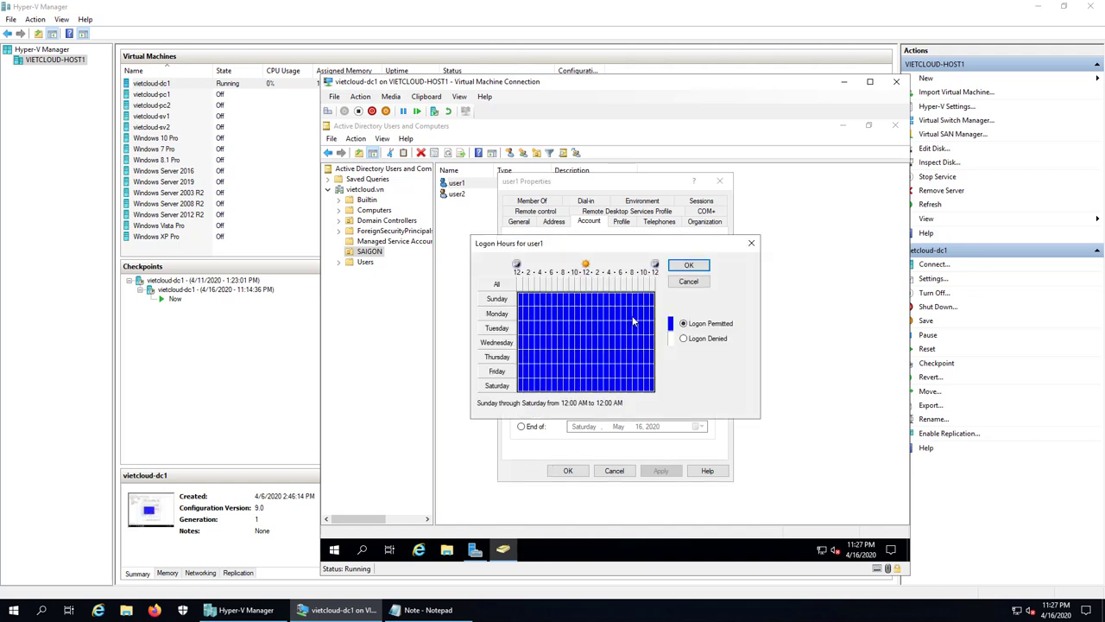
{"action": "left_click", "coordinate": [685, 338]}
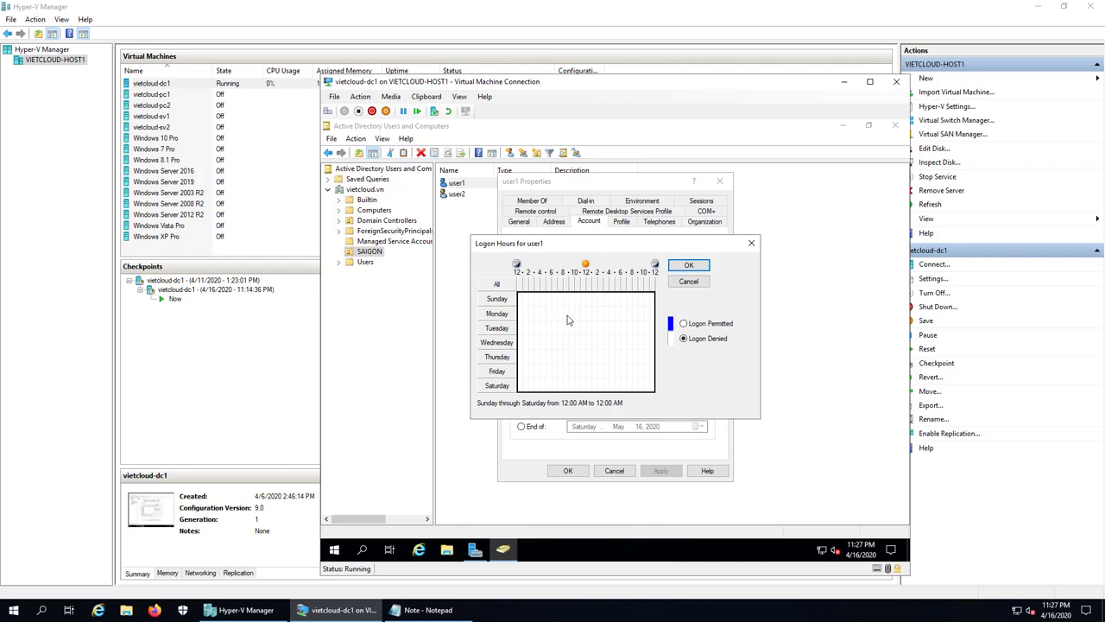
{"action": "left_click_drag", "start_coordinate": [567, 311], "coordinate": [612, 378]}
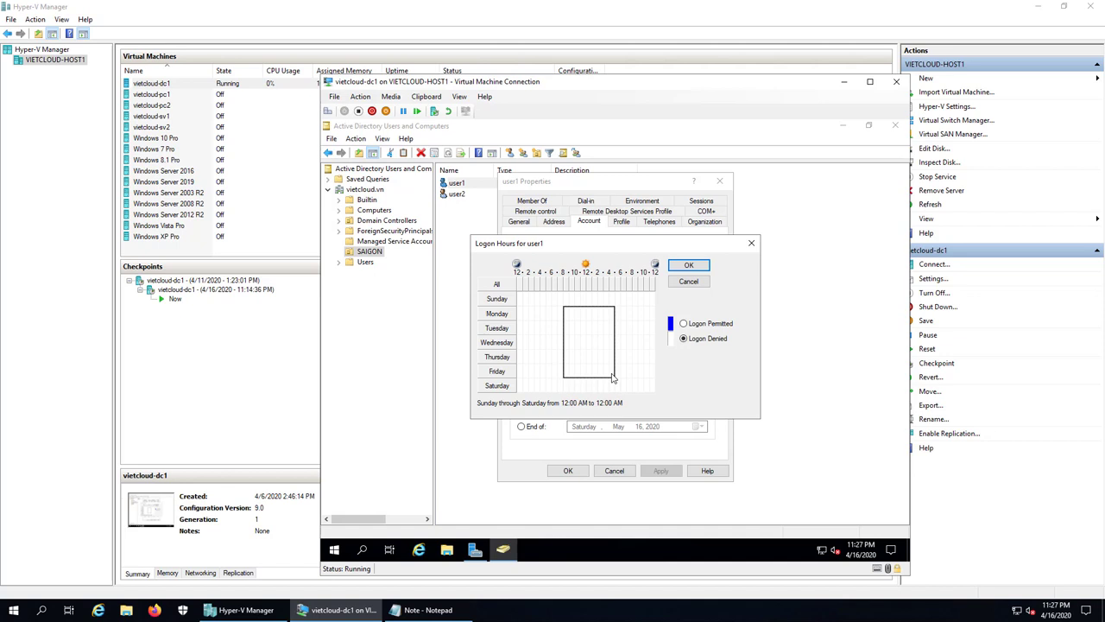
{"action": "left_click_drag", "start_coordinate": [612, 378], "coordinate": [613, 378]}
{"action": "left_click", "coordinate": [683, 323]}
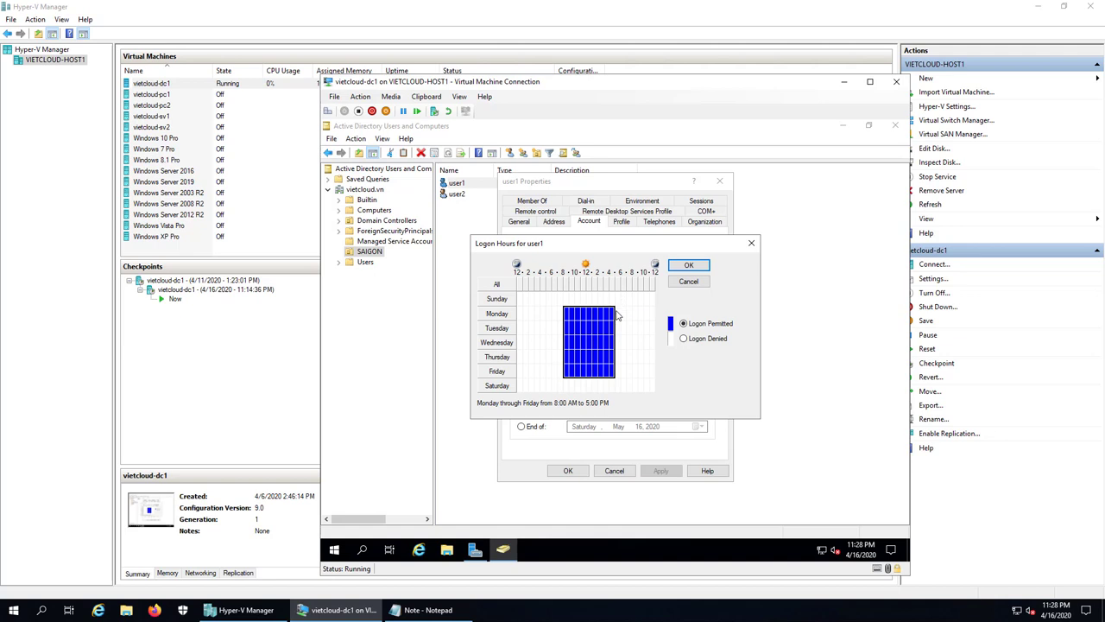
{"action": "left_click", "coordinate": [689, 266]}
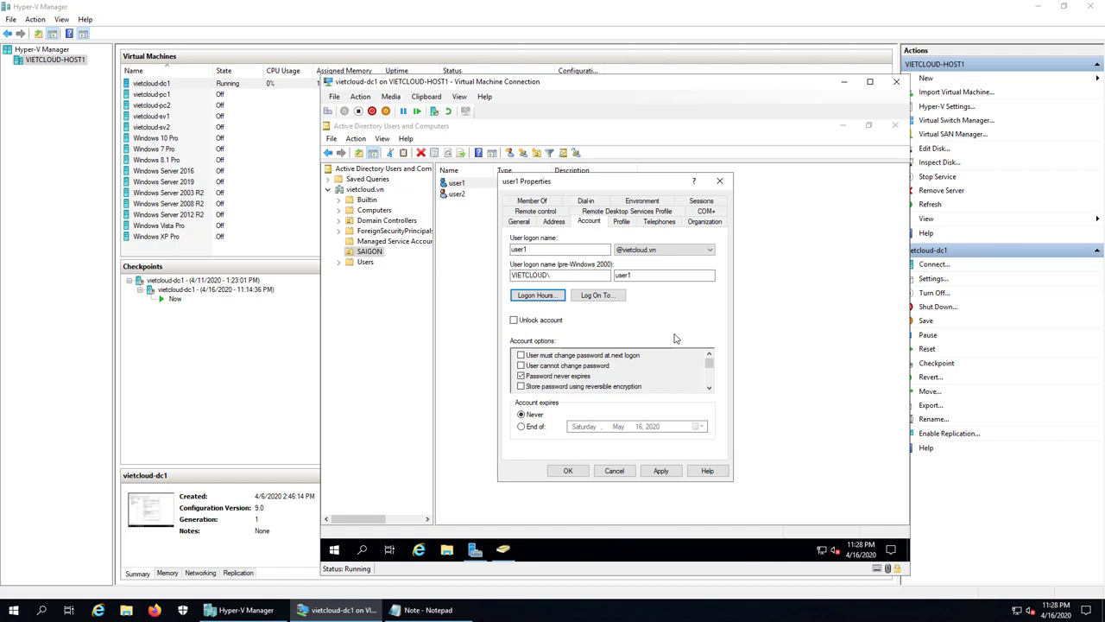
- Restrict user1 to log on only from pc1, then apply and close Properties
{"action": "left_click", "coordinate": [604, 295]}
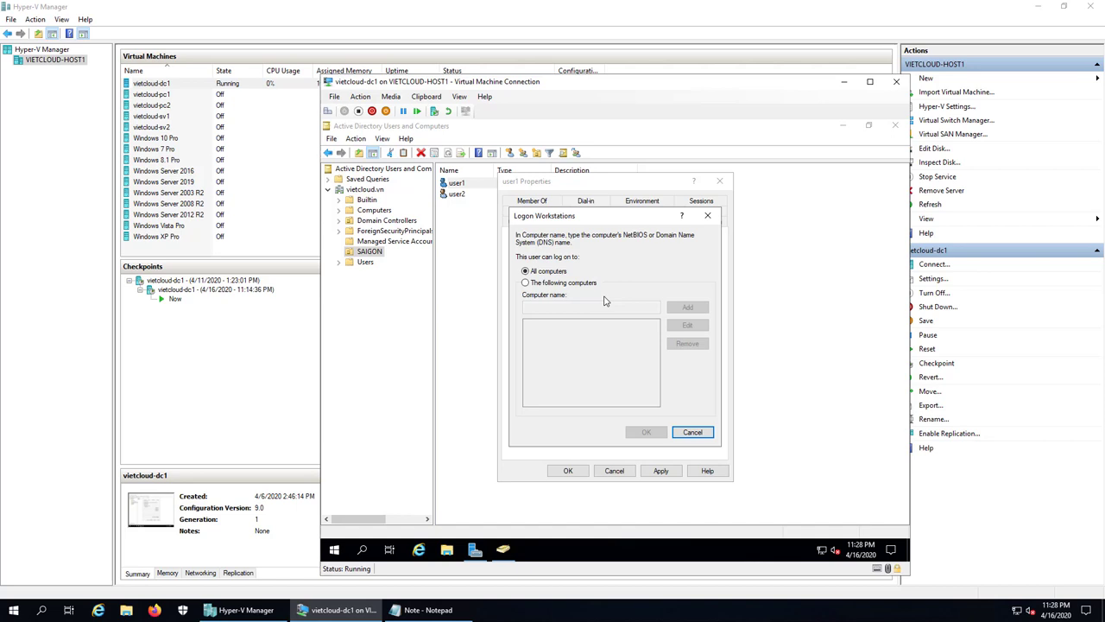
{"action": "left_click", "coordinate": [553, 283]}
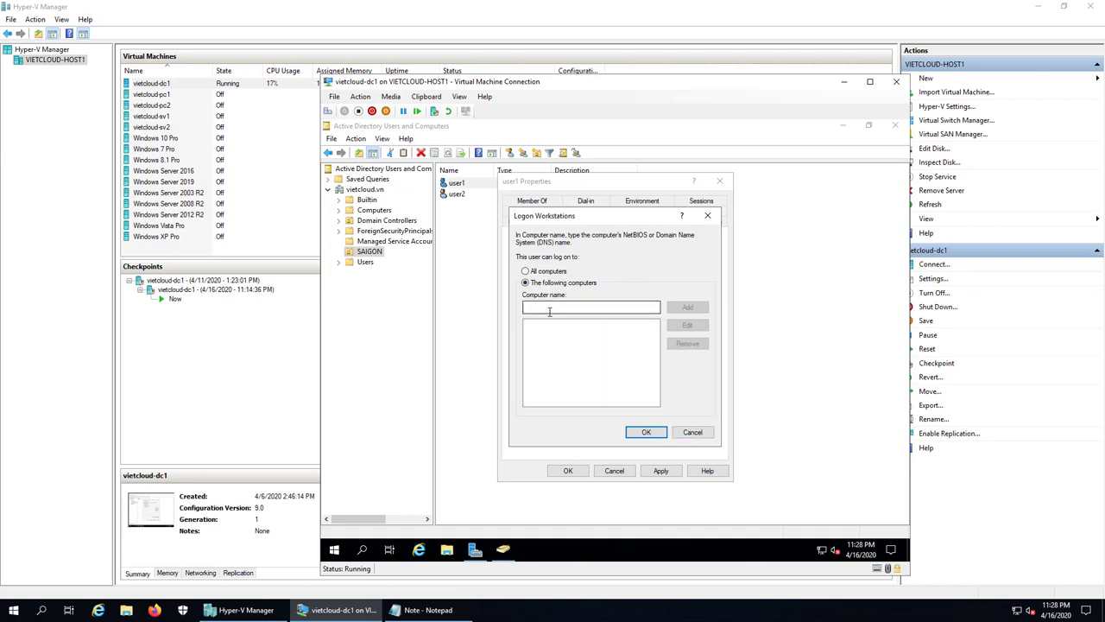
{"action": "left_click", "coordinate": [549, 309]}
{"action": "type", "text": "pc1"}
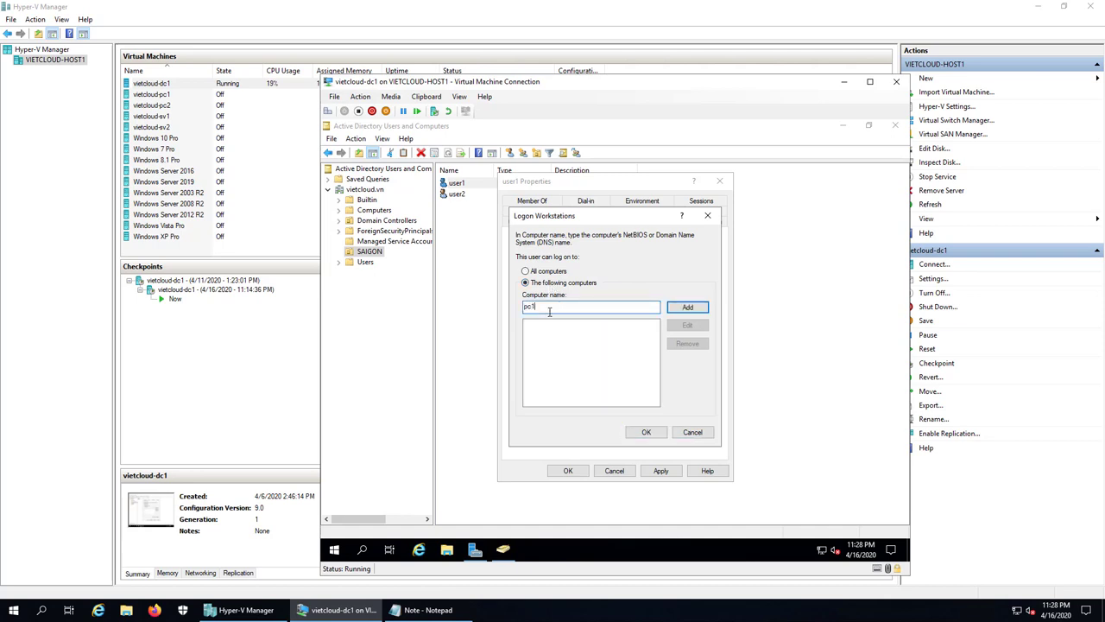
{"action": "left_click", "coordinate": [691, 309]}
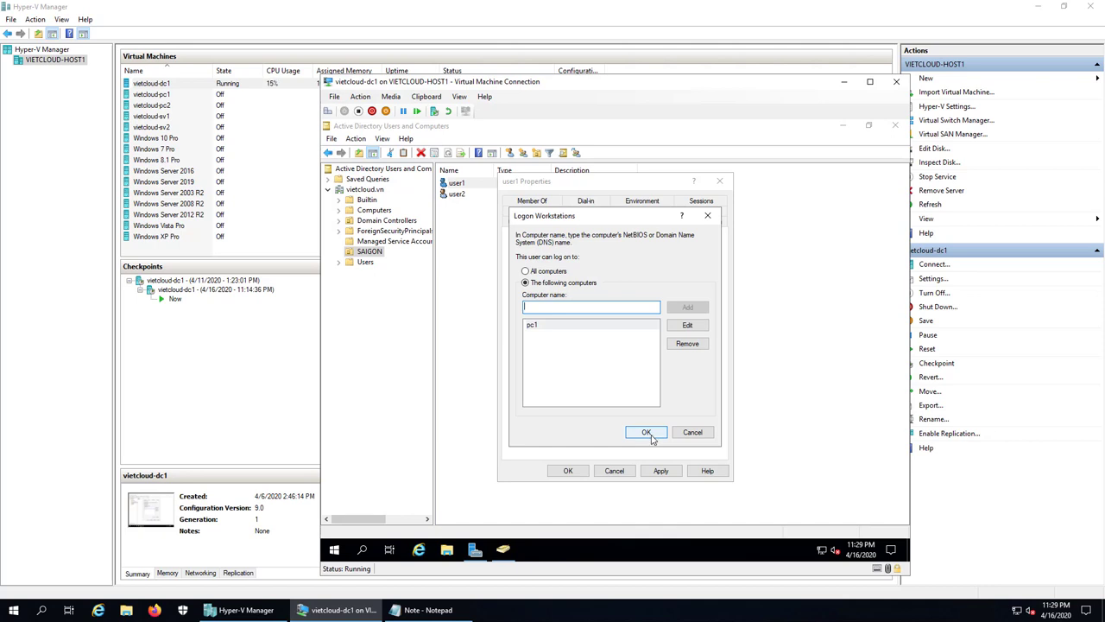
{"action": "left_click", "coordinate": [647, 432]}
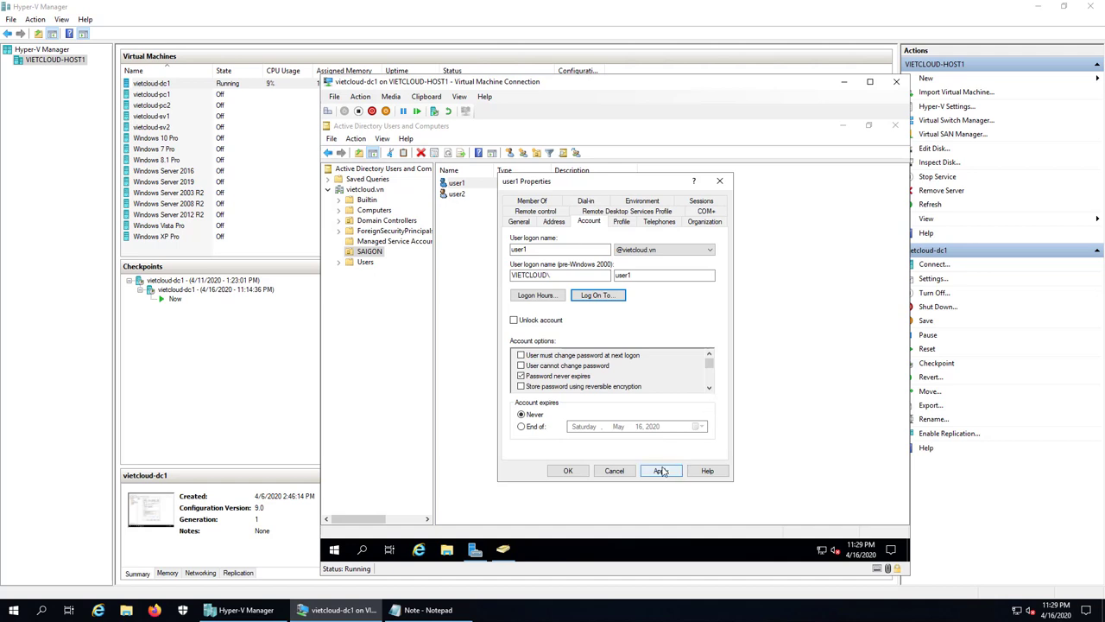
{"action": "left_click", "coordinate": [659, 469]}
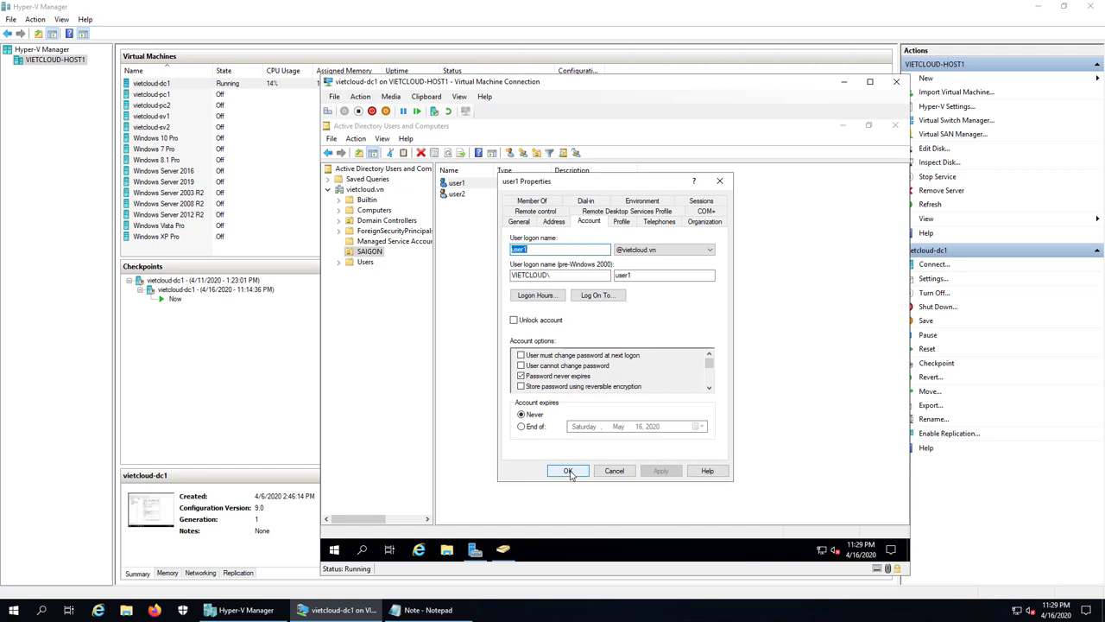
{"action": "left_click", "coordinate": [569, 472]}
{"action": "left_click", "coordinate": [600, 322]}
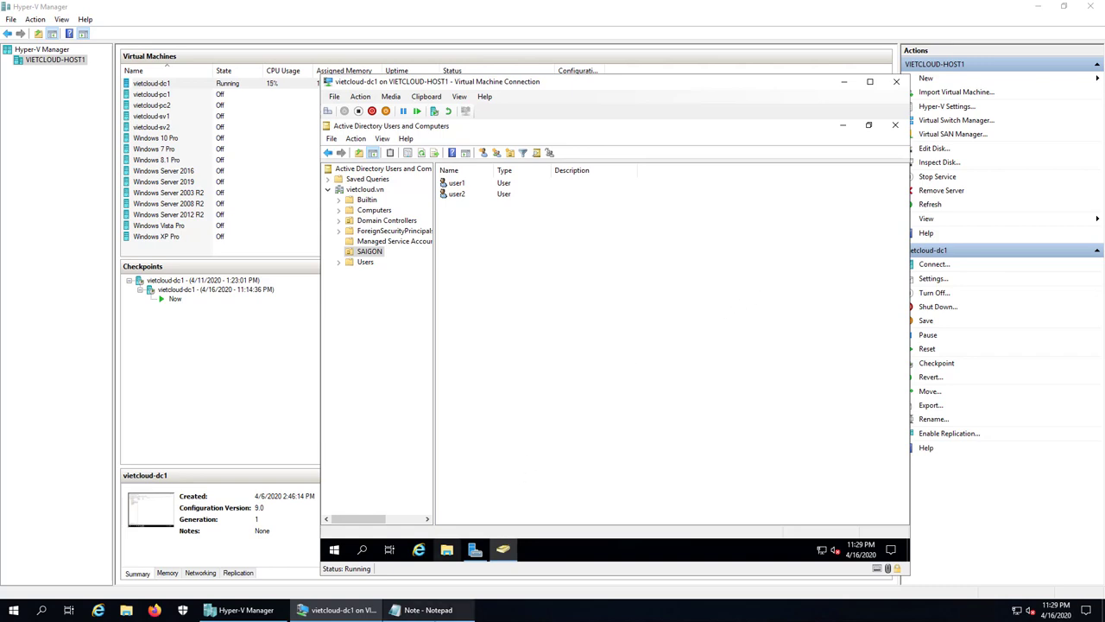
- Add the line '2. Tao va quan ly Domain Group' in Notepad, then return to the VM
{"action": "left_click", "coordinate": [423, 610]}
{"action": "key", "text": "Return"}
{"action": "key", "text": "Return"}
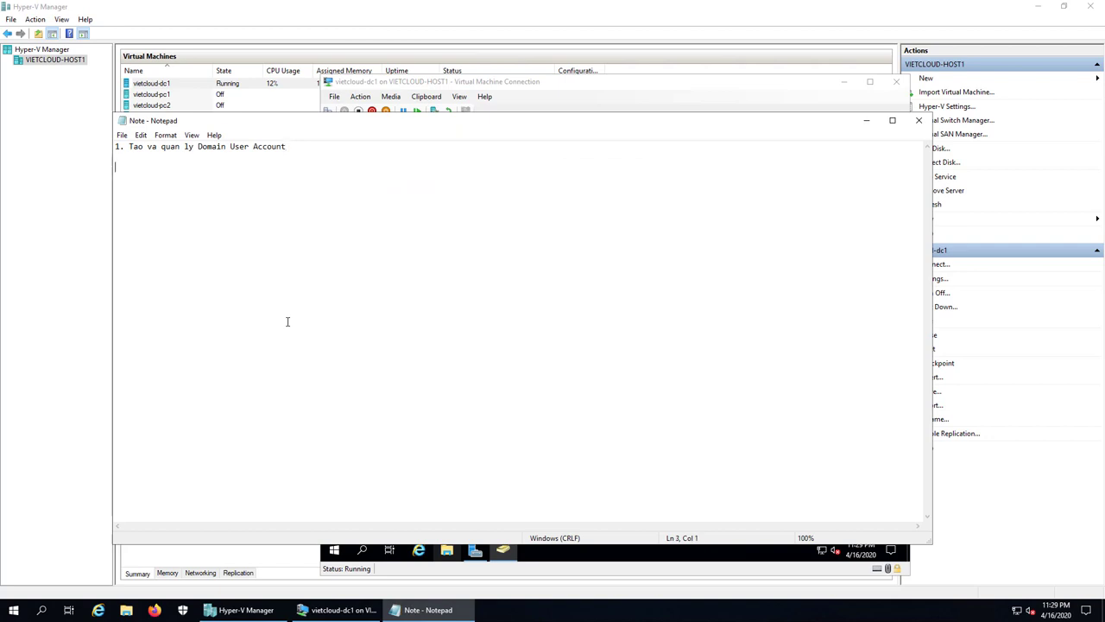
{"action": "type", "text": "2. Tao va quan ly Domain Grou"}
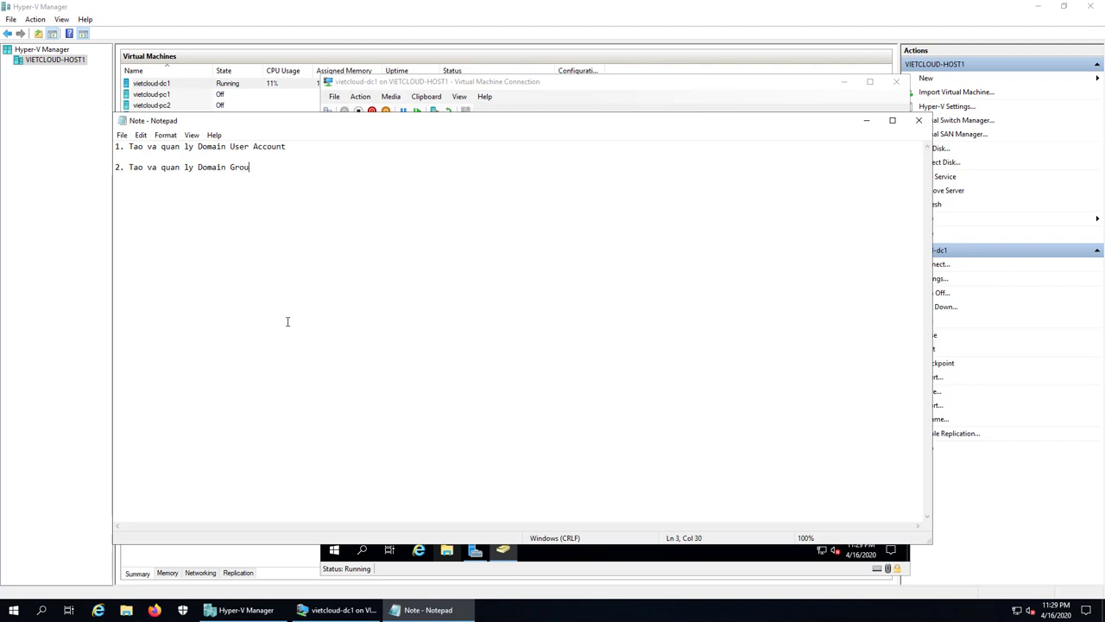
{"action": "type", "text": "p"}
{"action": "left_click", "coordinate": [339, 610]}
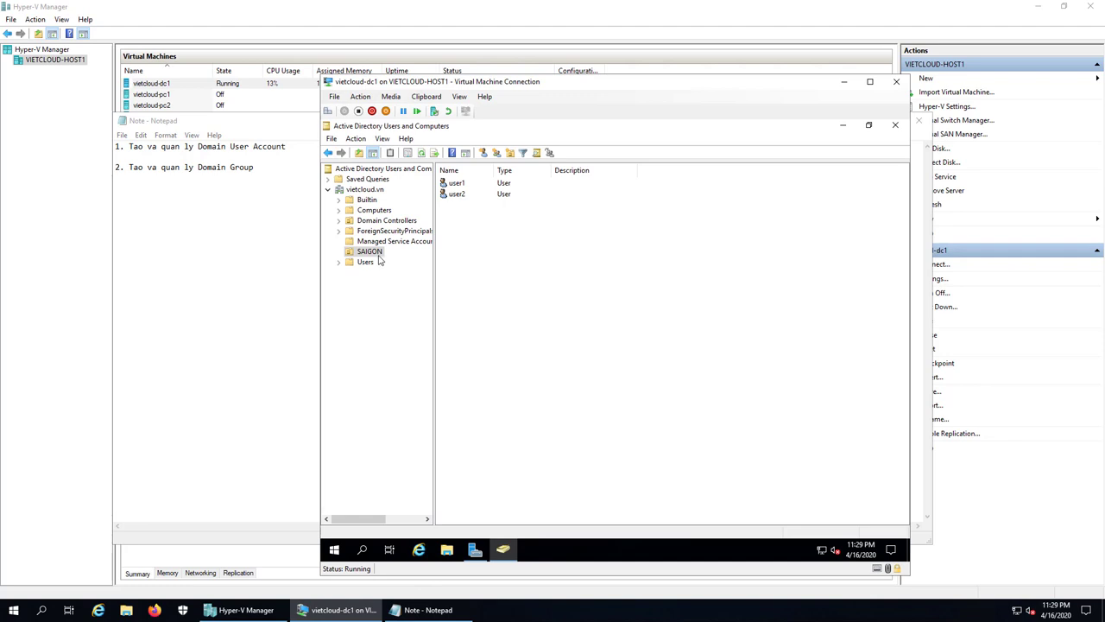
- Create the global security group KinhDoanh in SAIGON and select it
{"action": "right_click", "coordinate": [471, 267]}
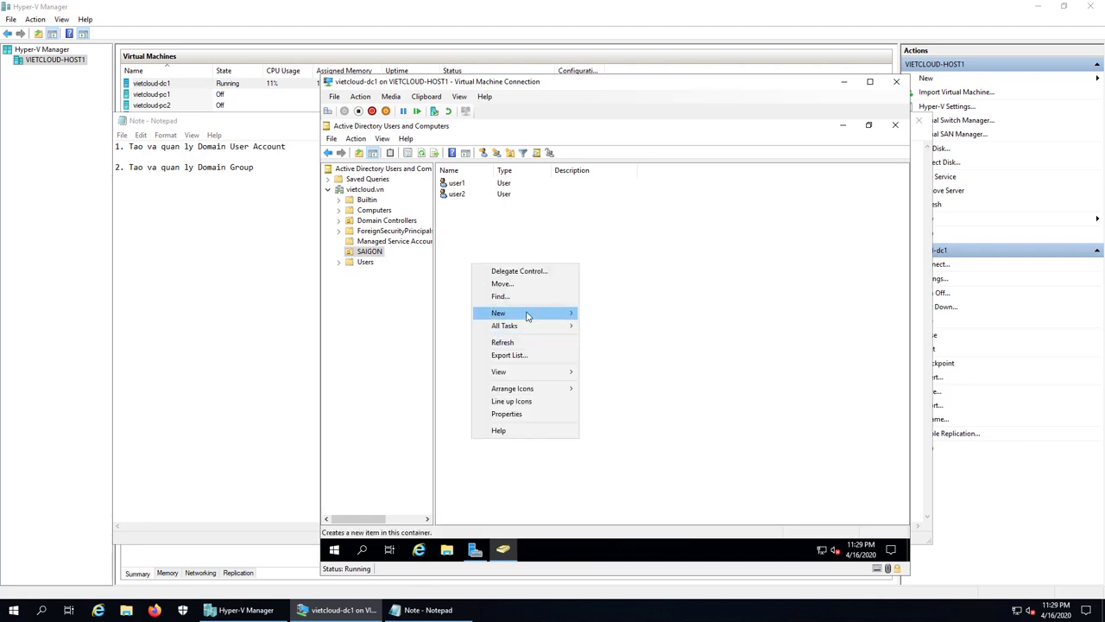
{"action": "mouse_move", "coordinate": [528, 315]}
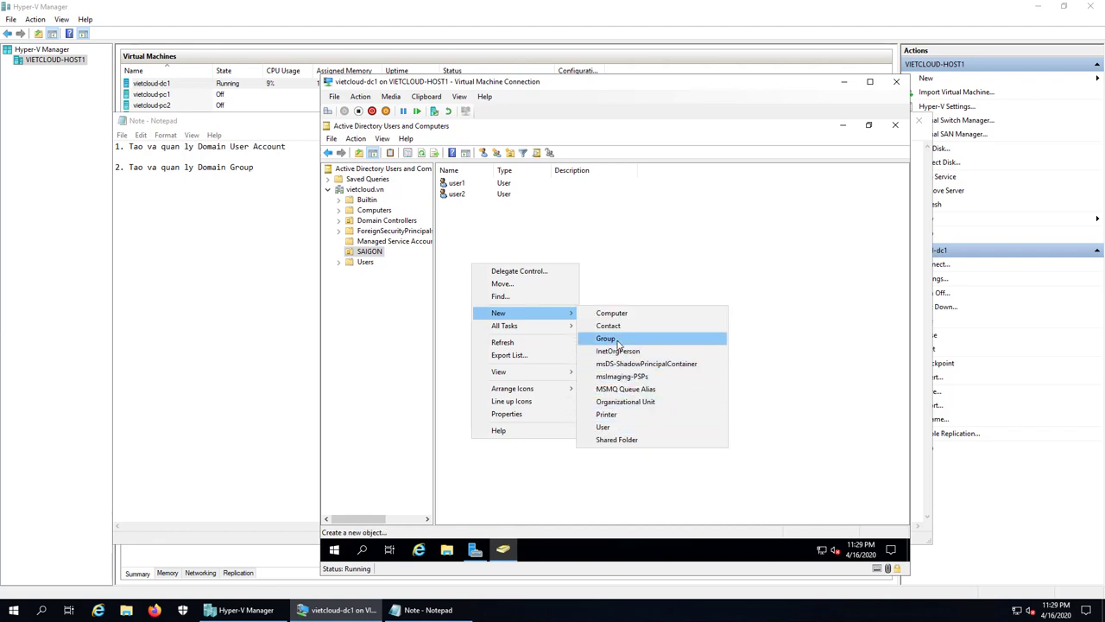
{"action": "left_click", "coordinate": [609, 338]}
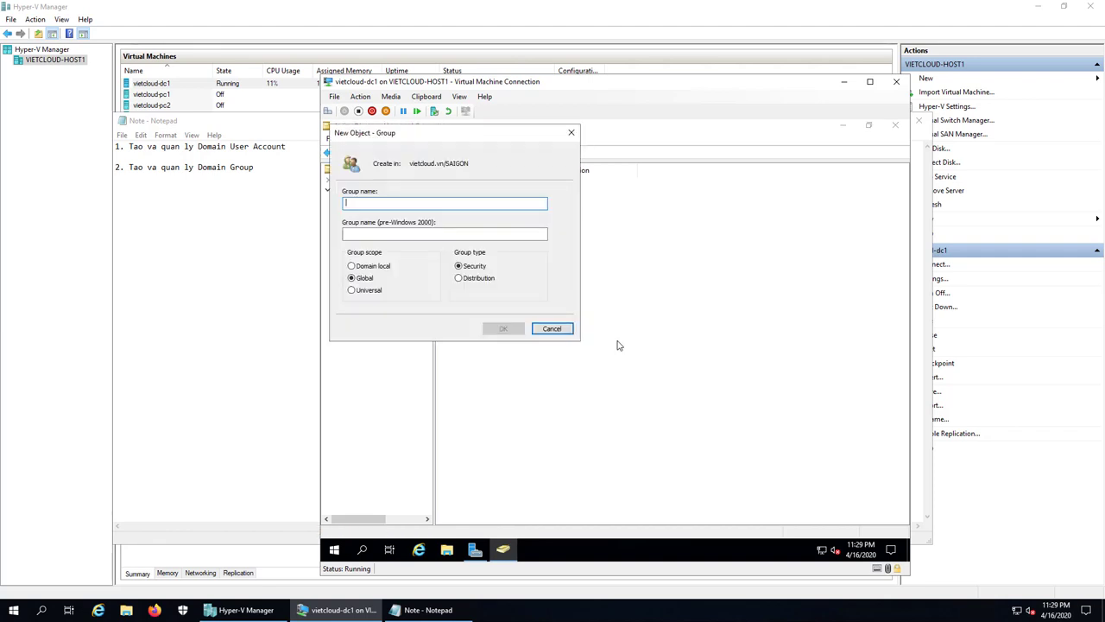
{"action": "type", "text": "KinhDoanh"}
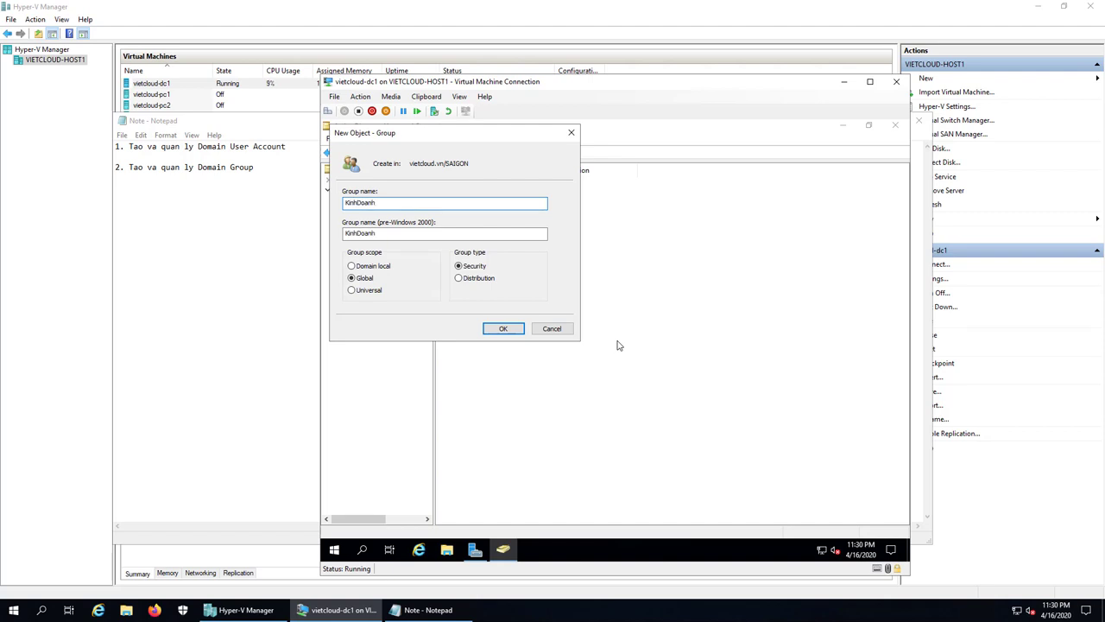
{"action": "left_click", "coordinate": [506, 331]}
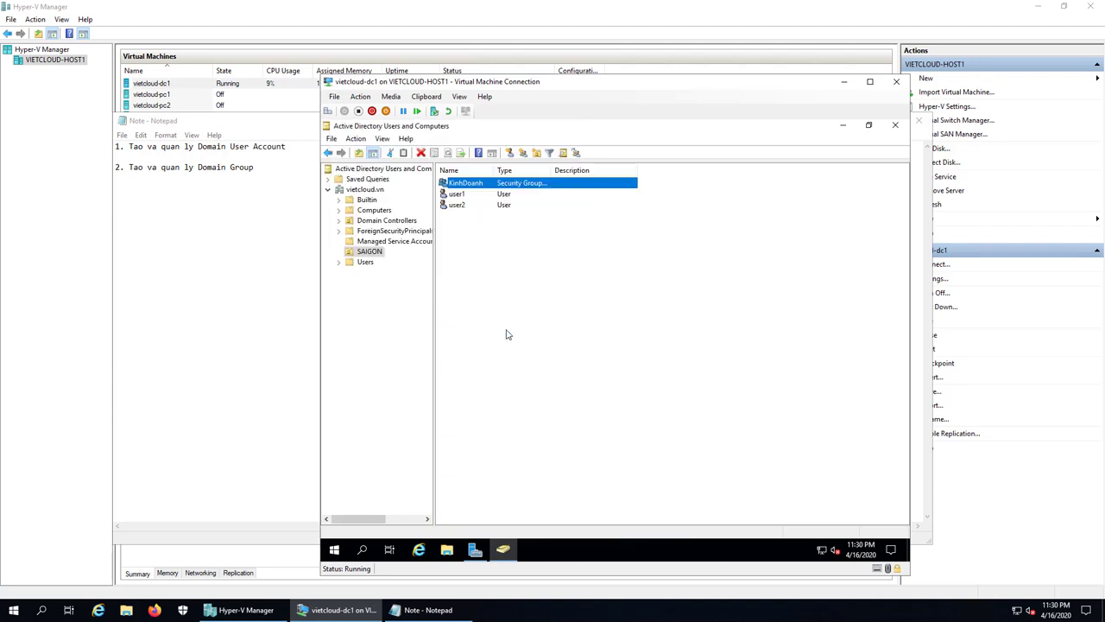
{"action": "left_click", "coordinate": [459, 195]}
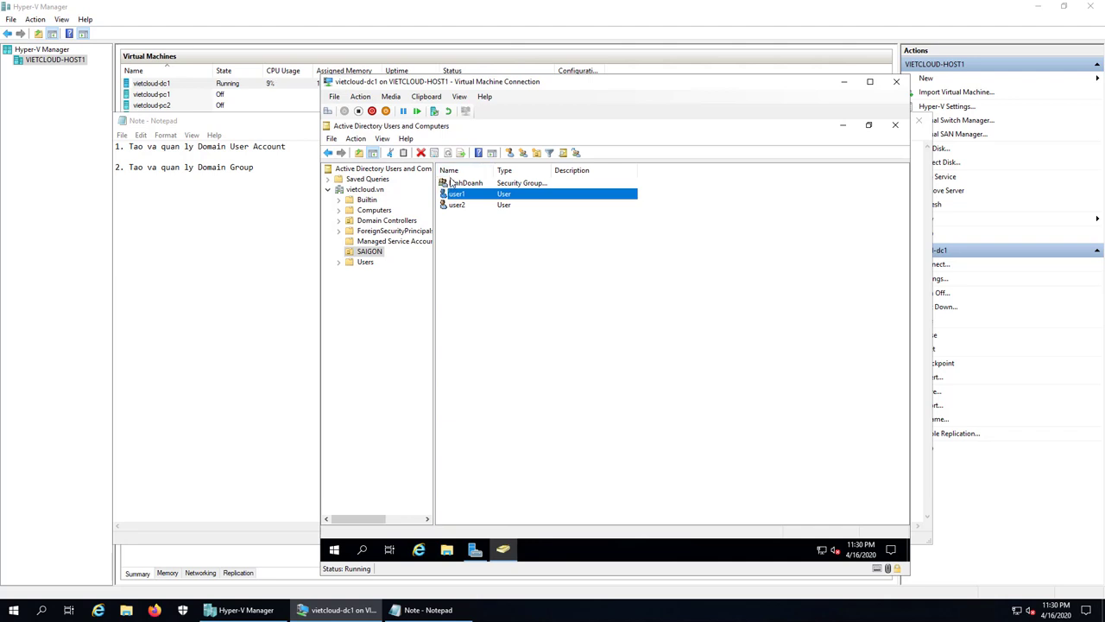
{"action": "left_click", "coordinate": [465, 184]}
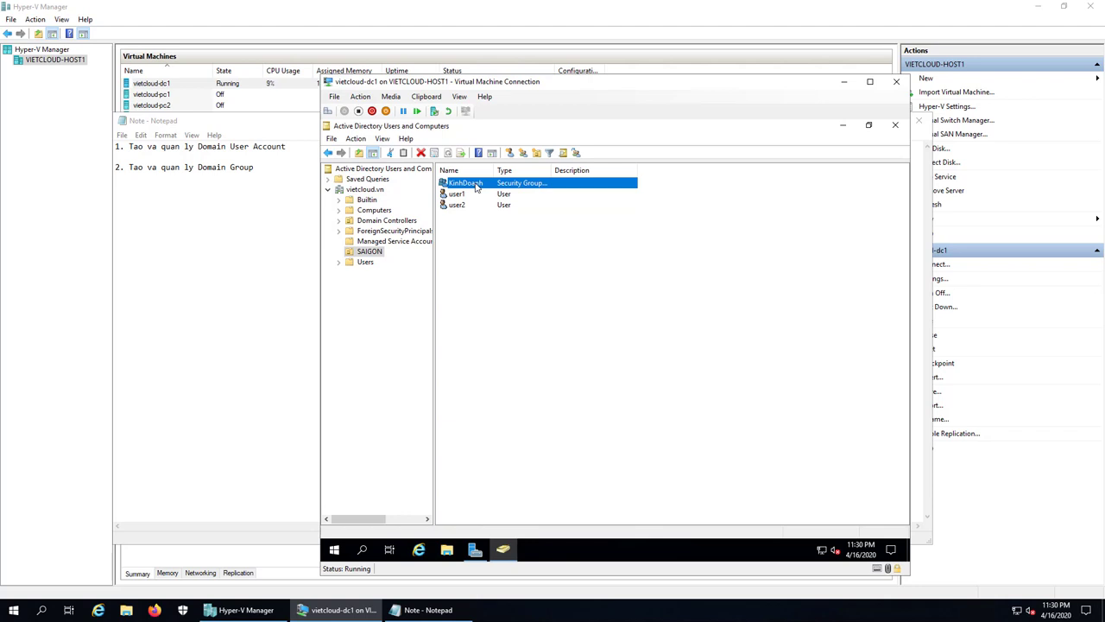
- Add user1 and user2 to KinhDoanh's members, checking both names, and close Properties
{"action": "right_click", "coordinate": [475, 187]}
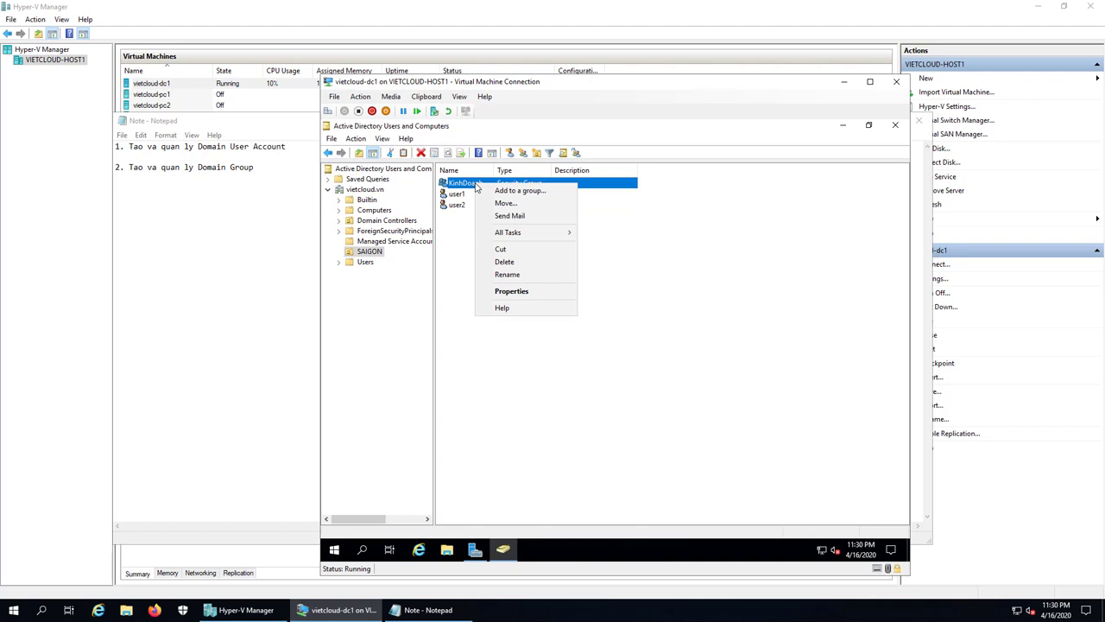
{"action": "left_click", "coordinate": [542, 291]}
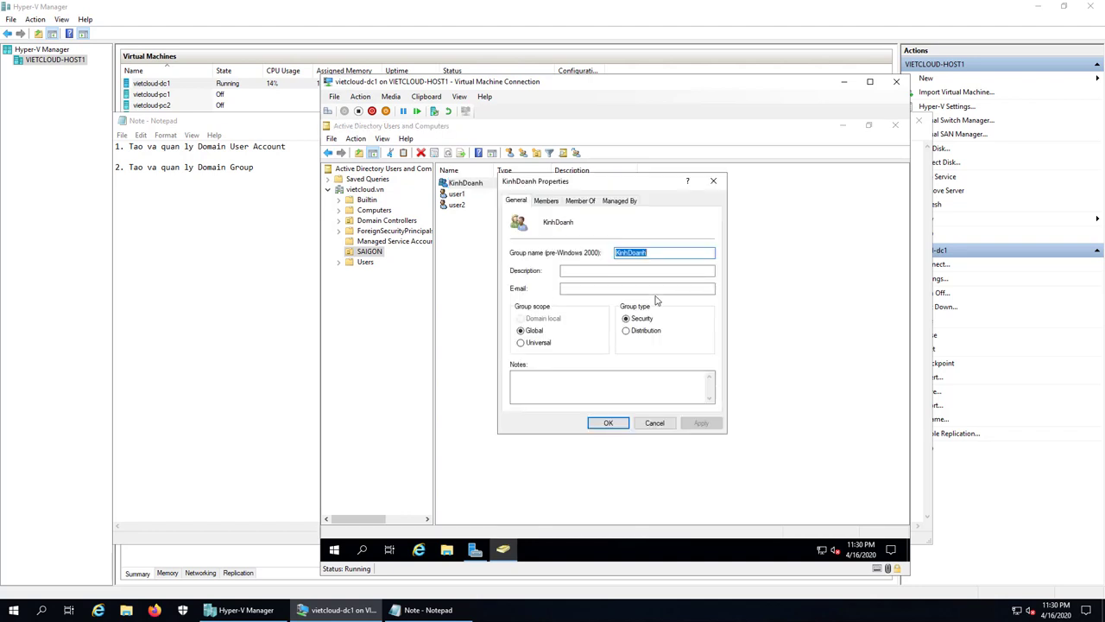
{"action": "left_click", "coordinate": [547, 200]}
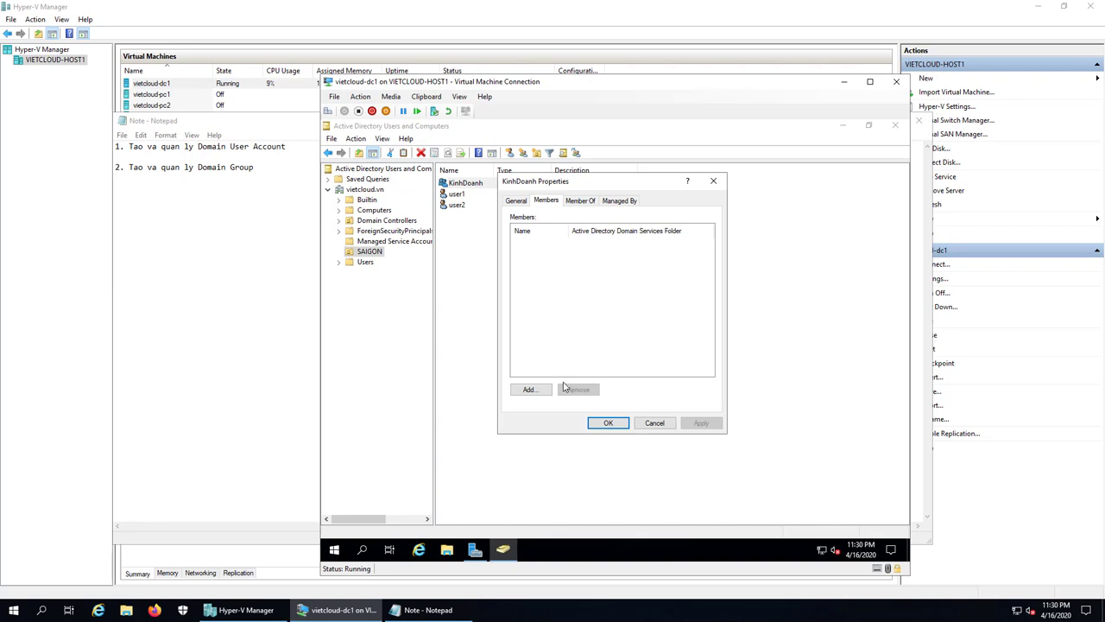
{"action": "left_click", "coordinate": [528, 389]}
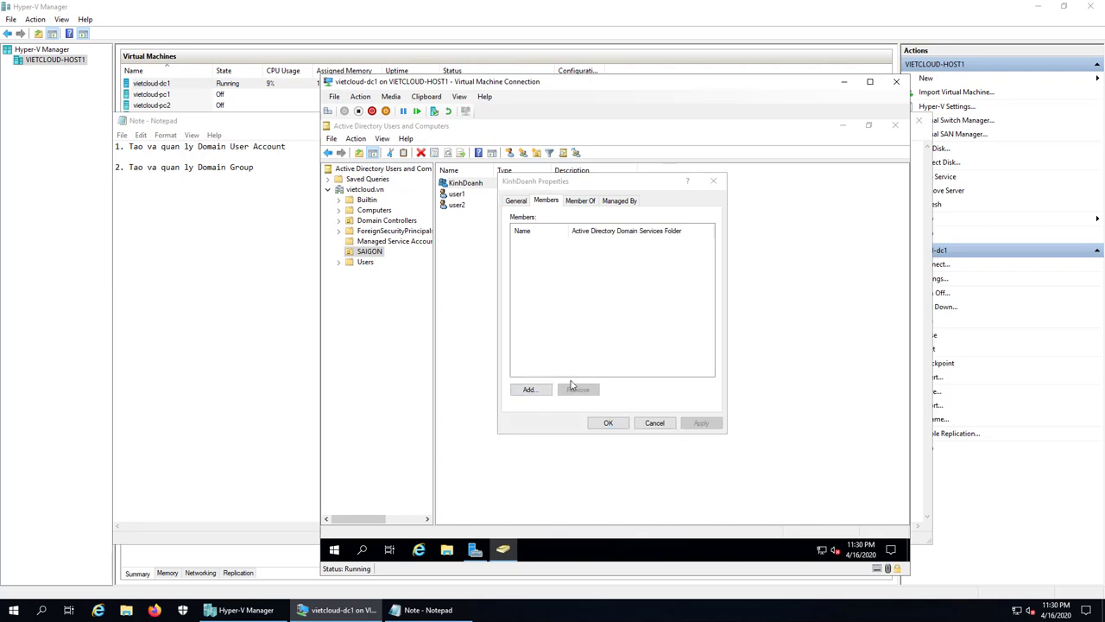
{"action": "type", "text": "user1"}
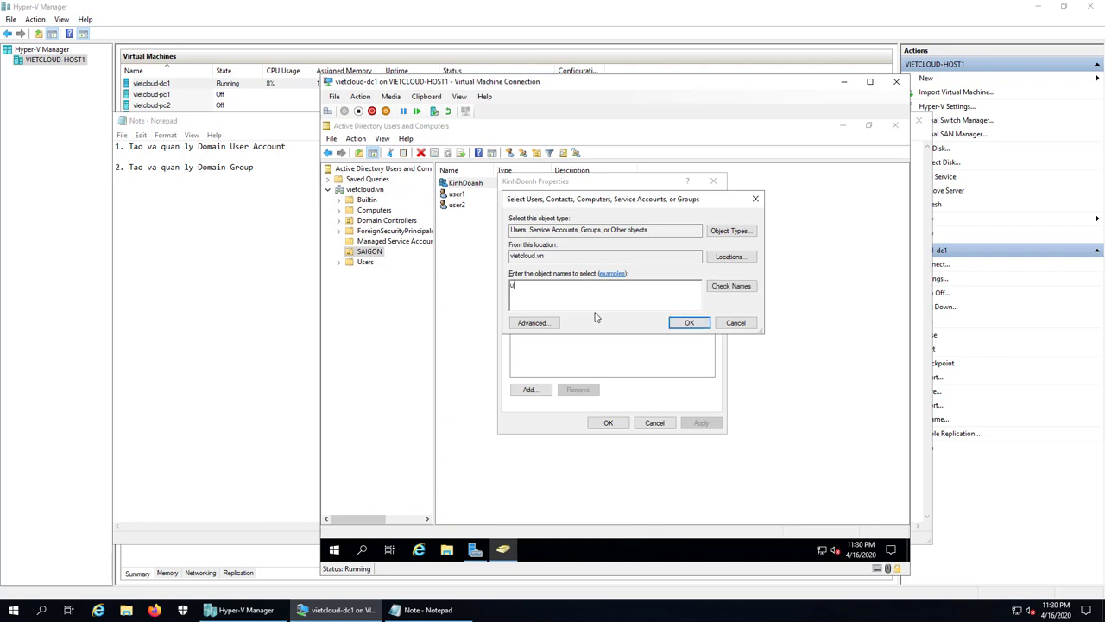
{"action": "left_click", "coordinate": [734, 287]}
{"action": "type", "text": "user2"}
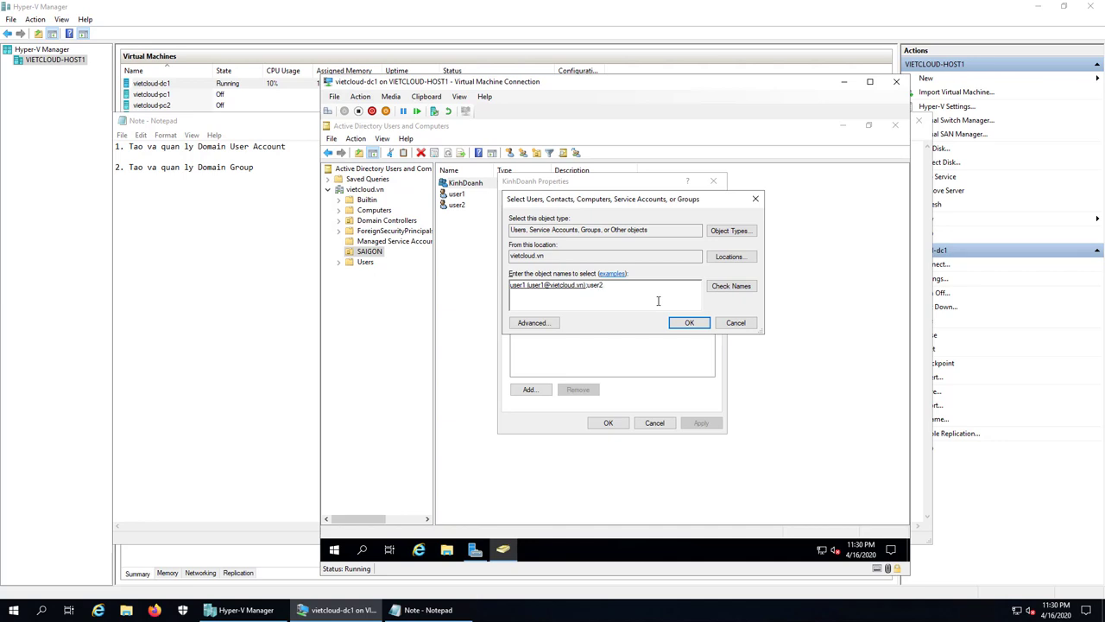
{"action": "left_click", "coordinate": [732, 287]}
{"action": "left_click", "coordinate": [689, 323]}
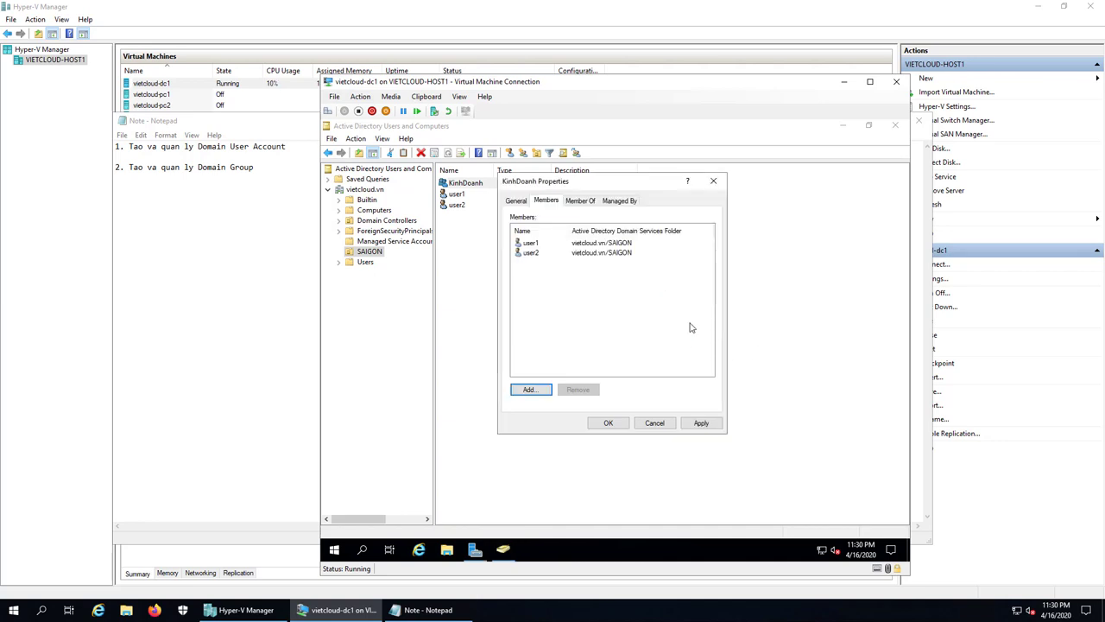
{"action": "left_click", "coordinate": [604, 424]}
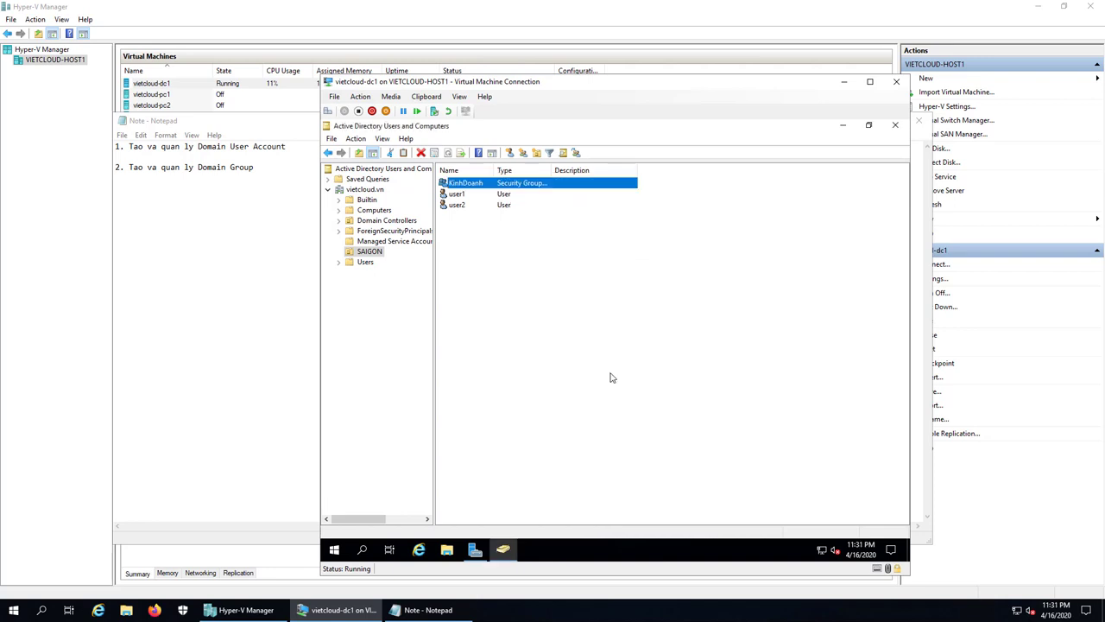
{"action": "right_click", "coordinate": [469, 183]}
{"action": "left_click", "coordinate": [514, 291]}
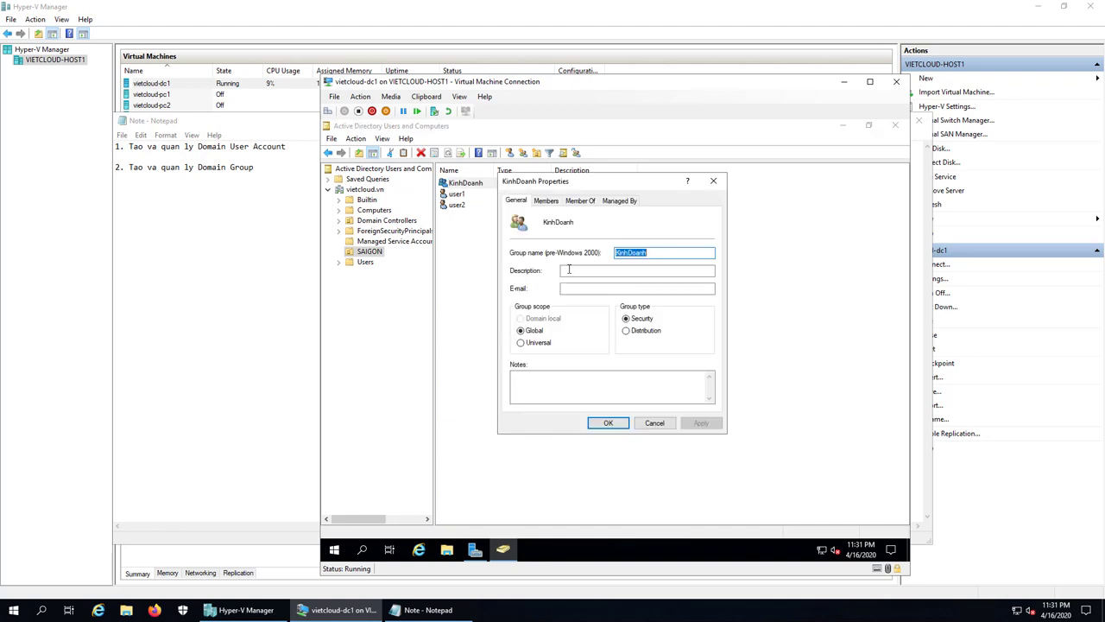
{"action": "left_click", "coordinate": [557, 202]}
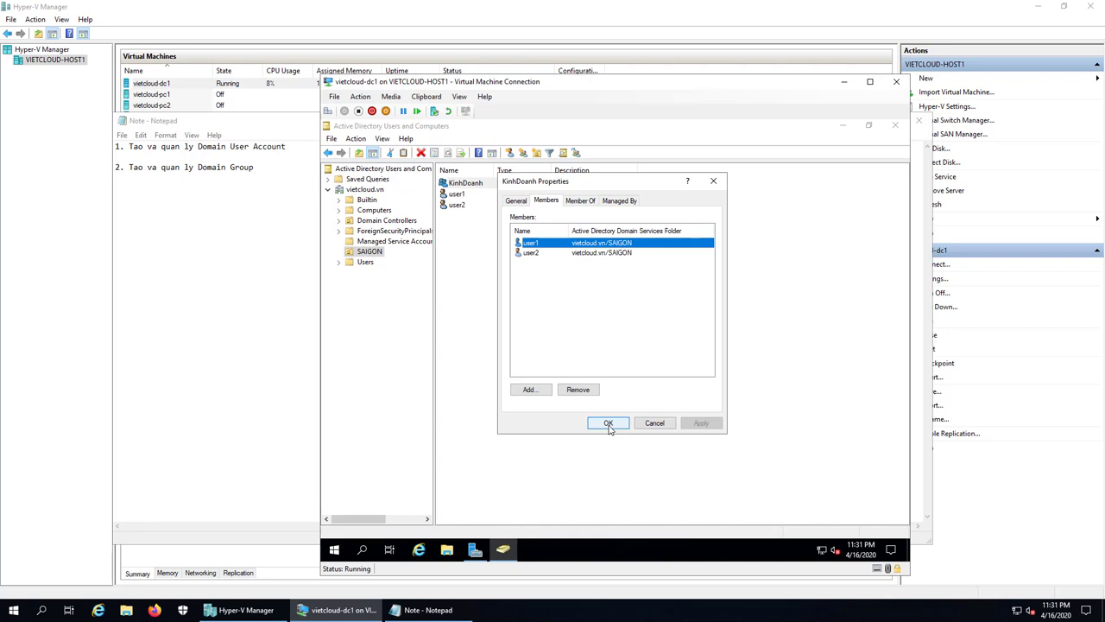
{"action": "left_click", "coordinate": [608, 424]}
{"action": "left_click", "coordinate": [531, 306]}
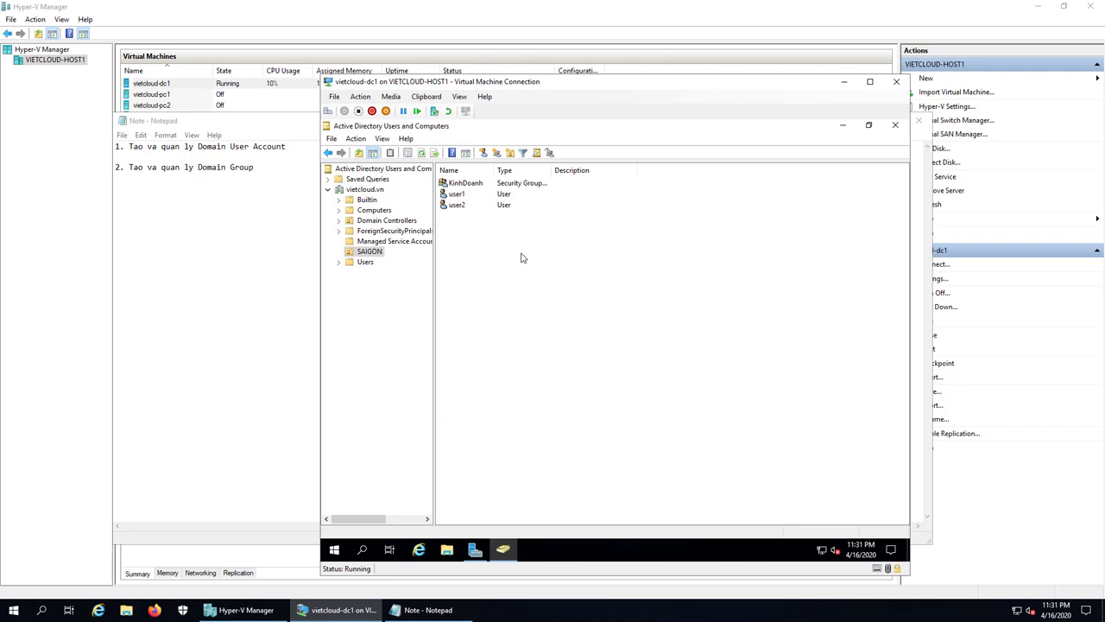
- Add a third note line, '3. Delegate Control', in Notepad
{"action": "key", "text": "alt+Tab"}
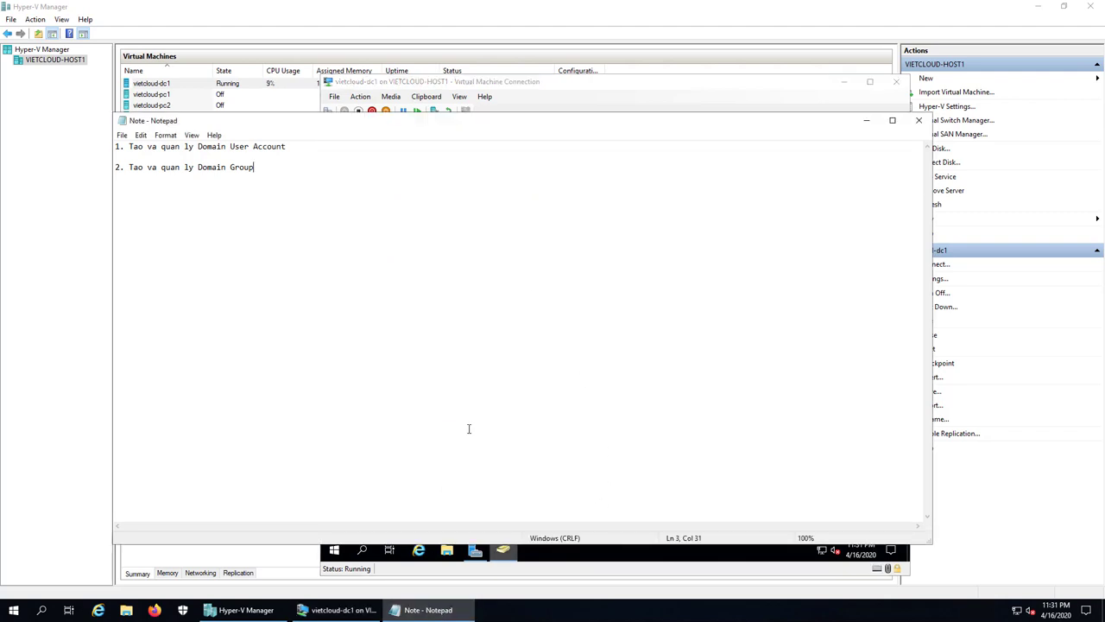
{"action": "key", "text": "Return"}
{"action": "key", "text": "Return"}
{"action": "type", "text": "3. Delegate"}
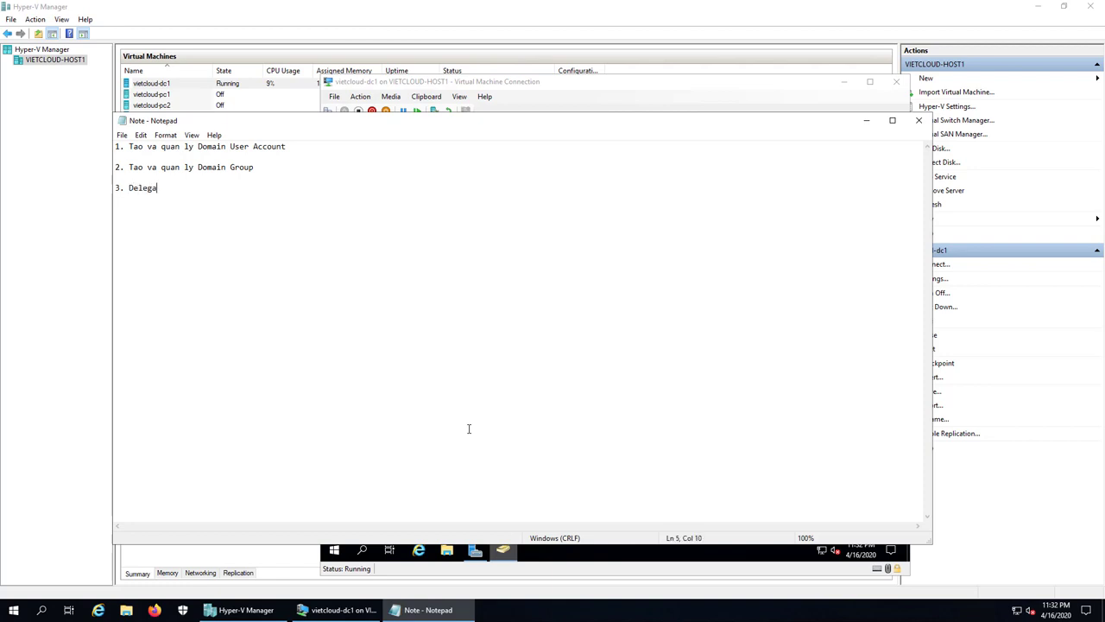
{"action": "type", "text": " Control"}
- Return to the domain controller's Active Directory window and select user1 and user2 in SAIGON
{"action": "left_click", "coordinate": [345, 609]}
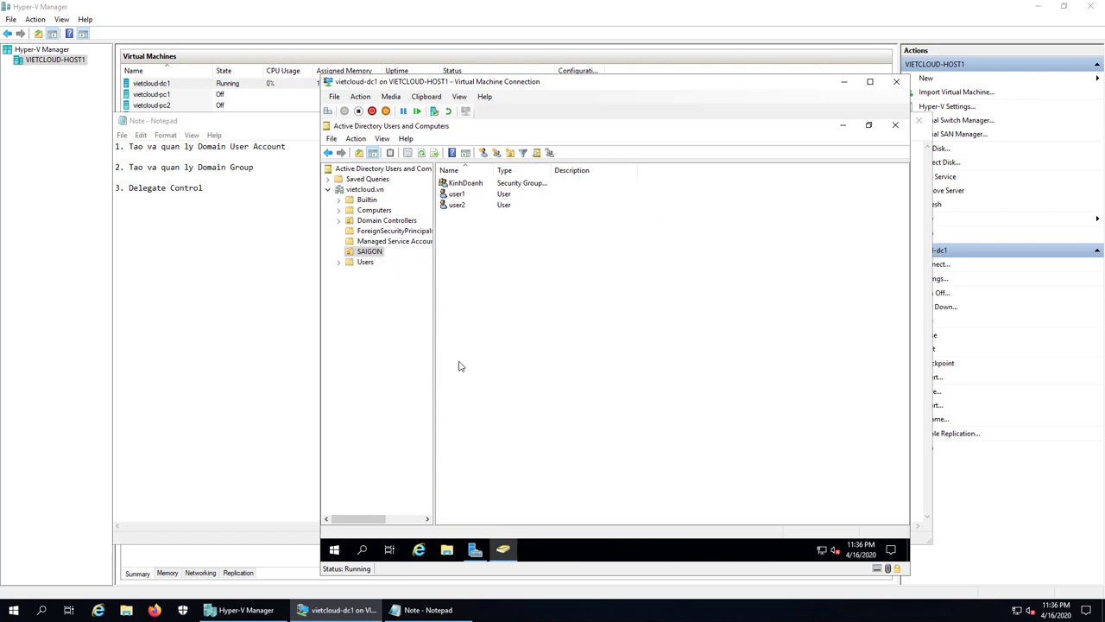
{"action": "left_click", "coordinate": [450, 195]}
{"action": "left_click", "coordinate": [453, 206]}
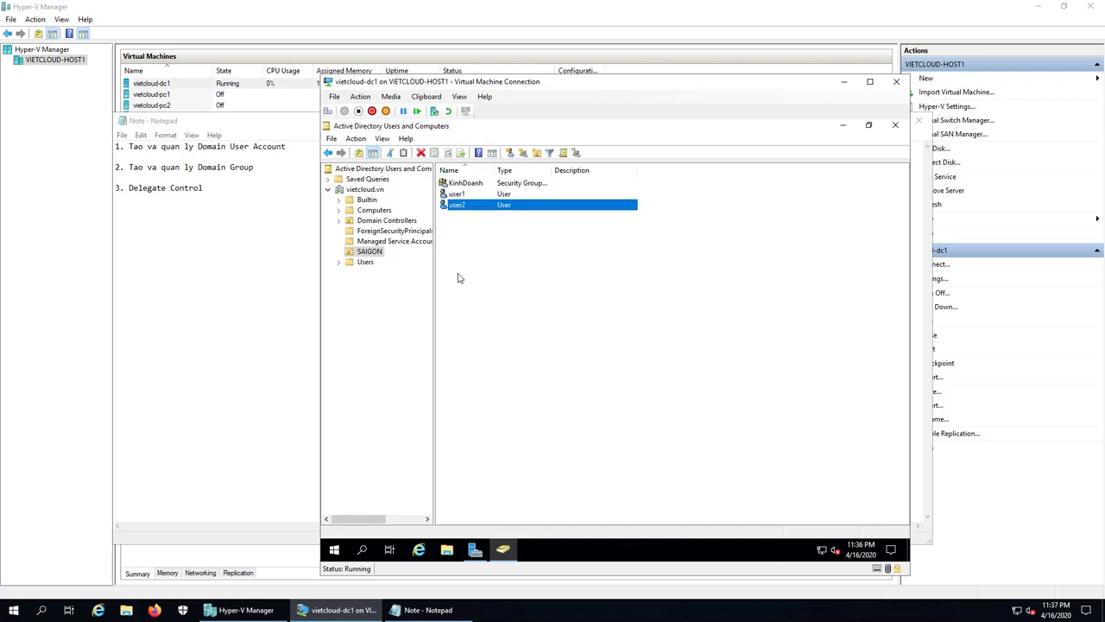
{"action": "left_click", "coordinate": [460, 446]}
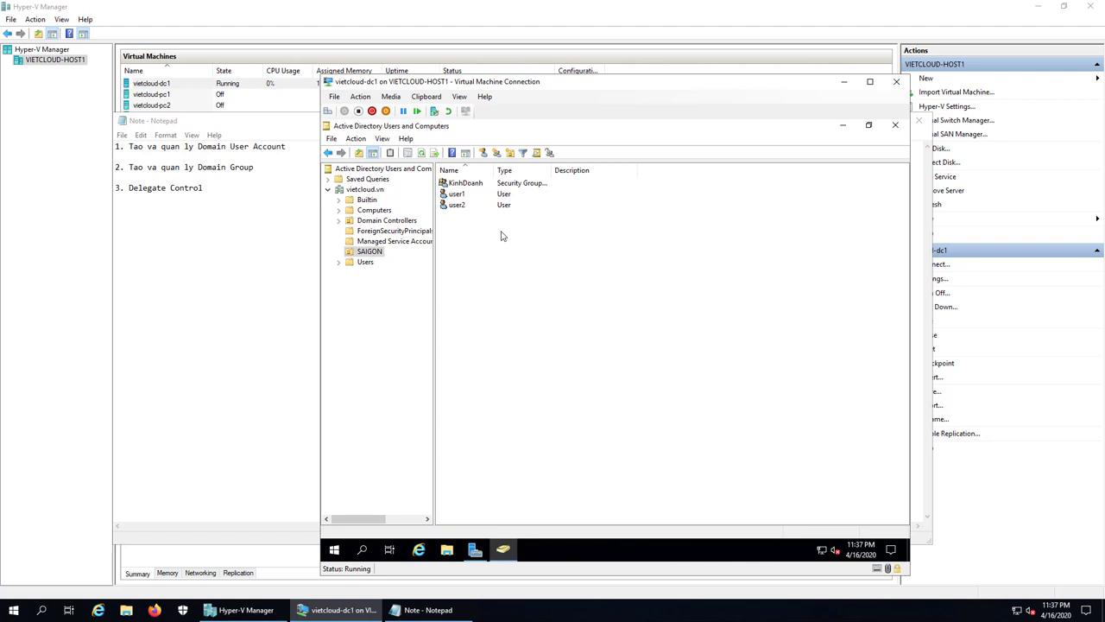
{"action": "left_click", "coordinate": [459, 206]}
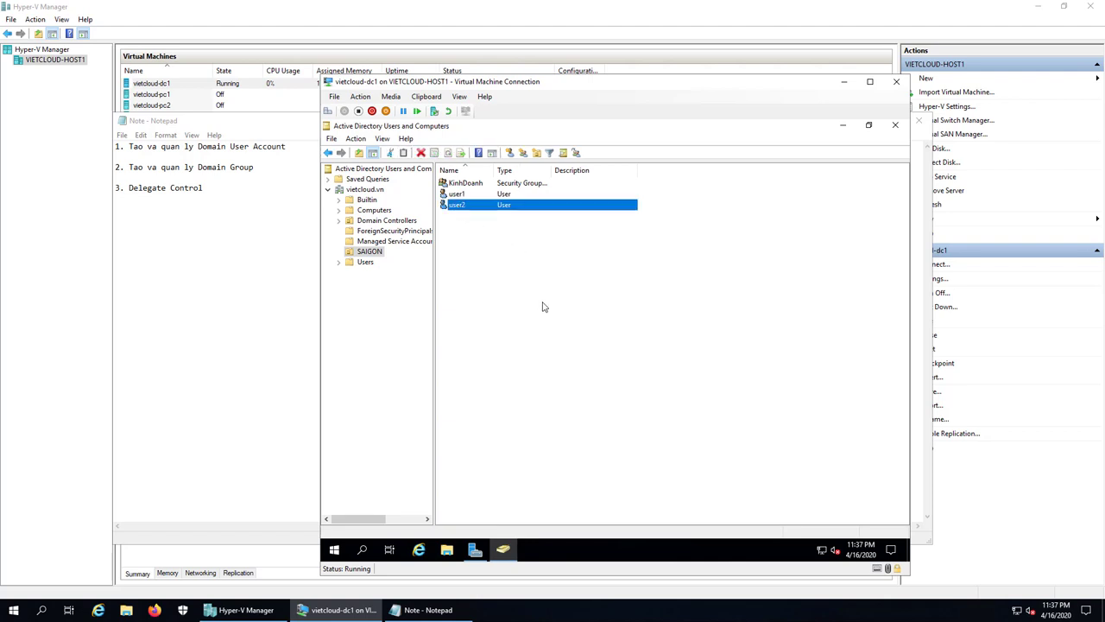
{"action": "left_click", "coordinate": [523, 248]}
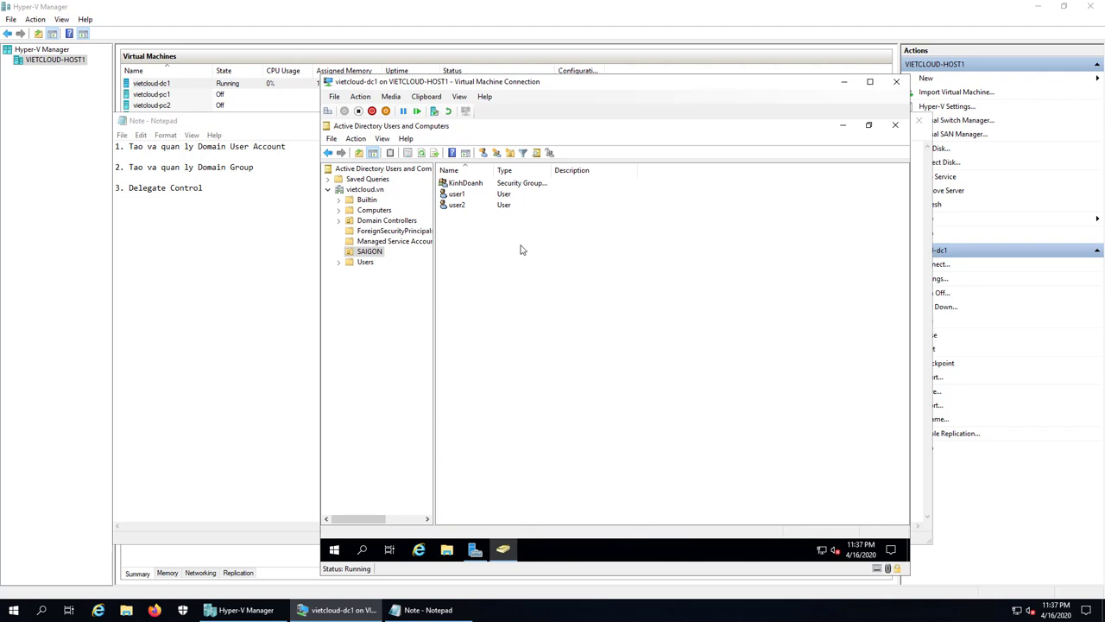
{"action": "left_click", "coordinate": [457, 195]}
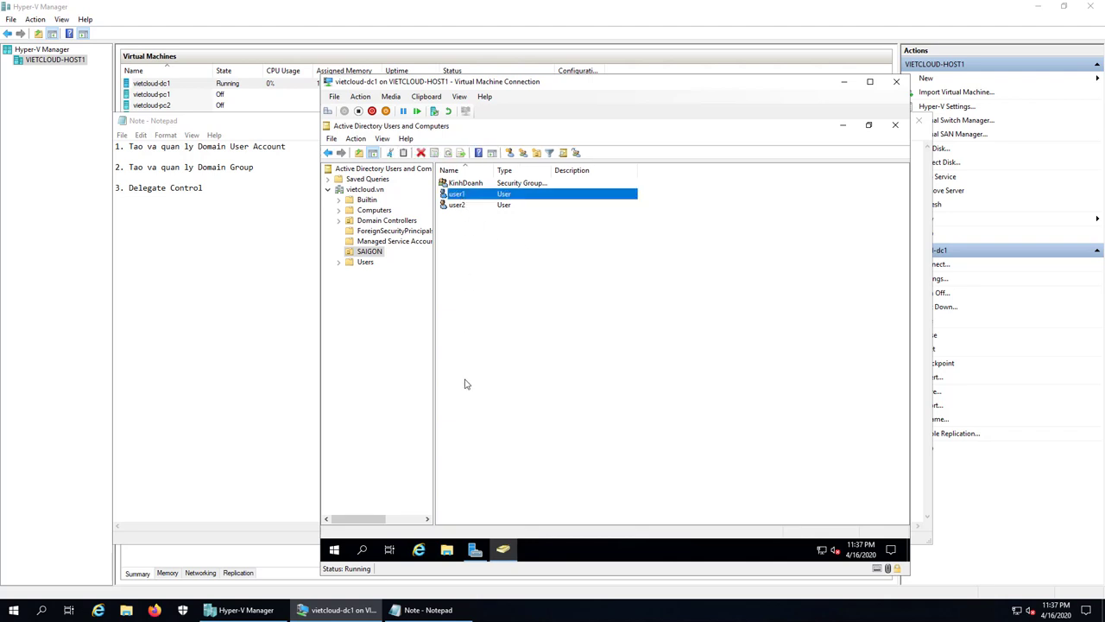
{"action": "left_click", "coordinate": [552, 316]}
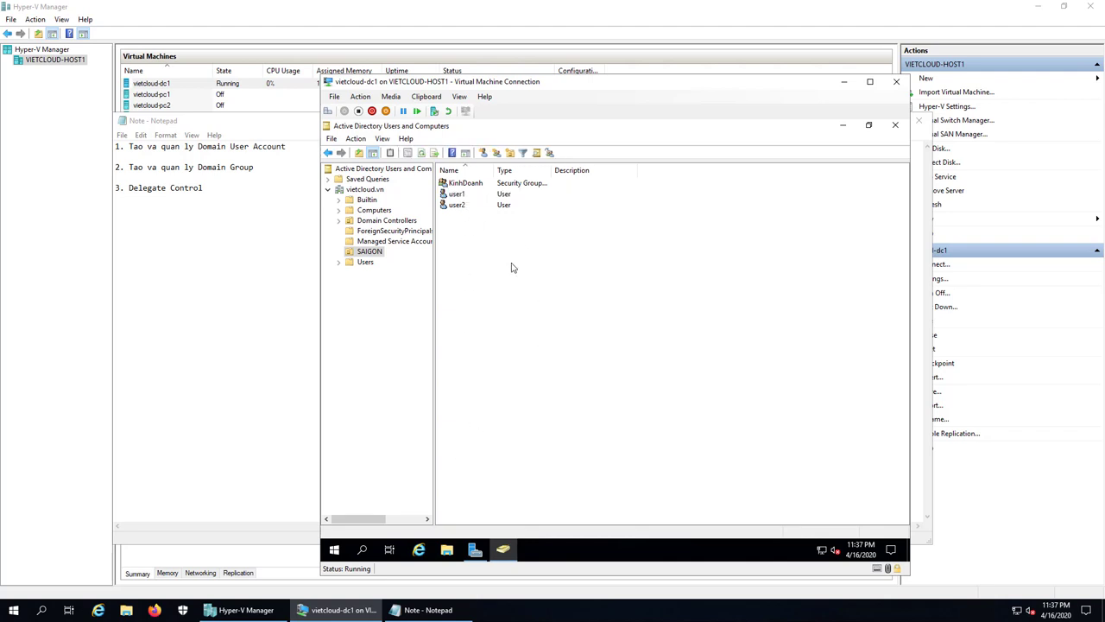
{"action": "left_click", "coordinate": [458, 205]}
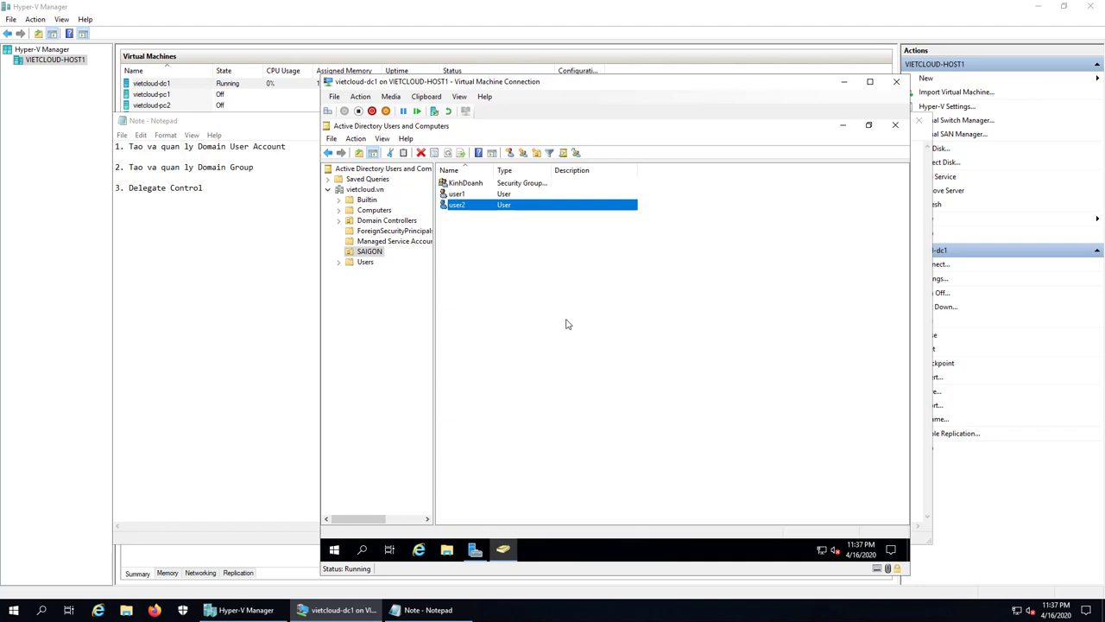
- Start the Delegation of Control Wizard on SAIGON and add user2 as the delegate
{"action": "right_click", "coordinate": [377, 254]}
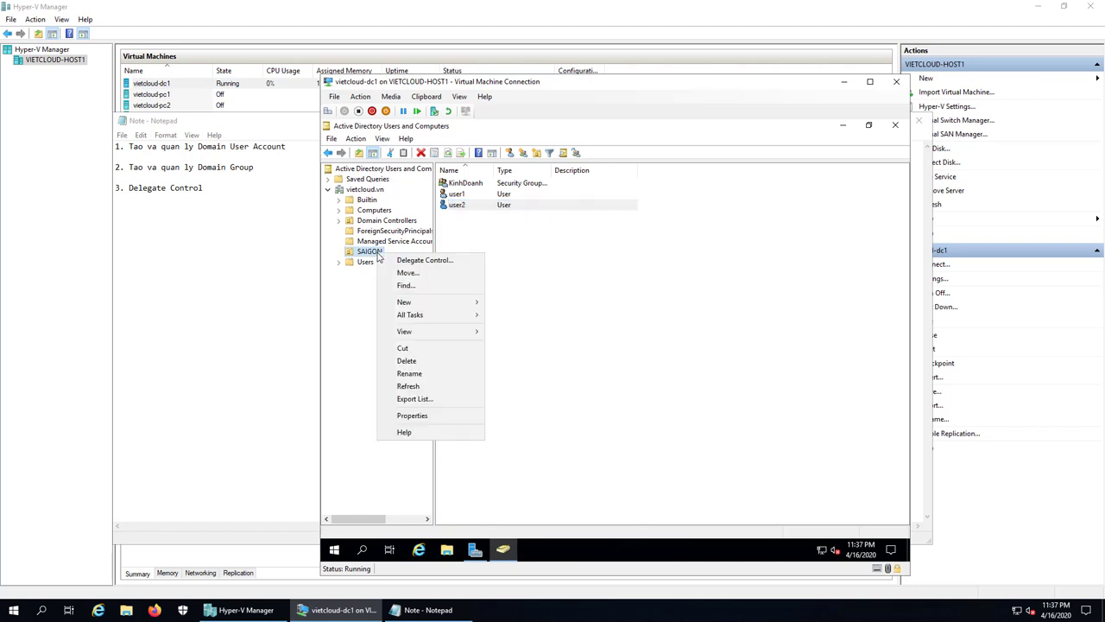
{"action": "left_click", "coordinate": [469, 260]}
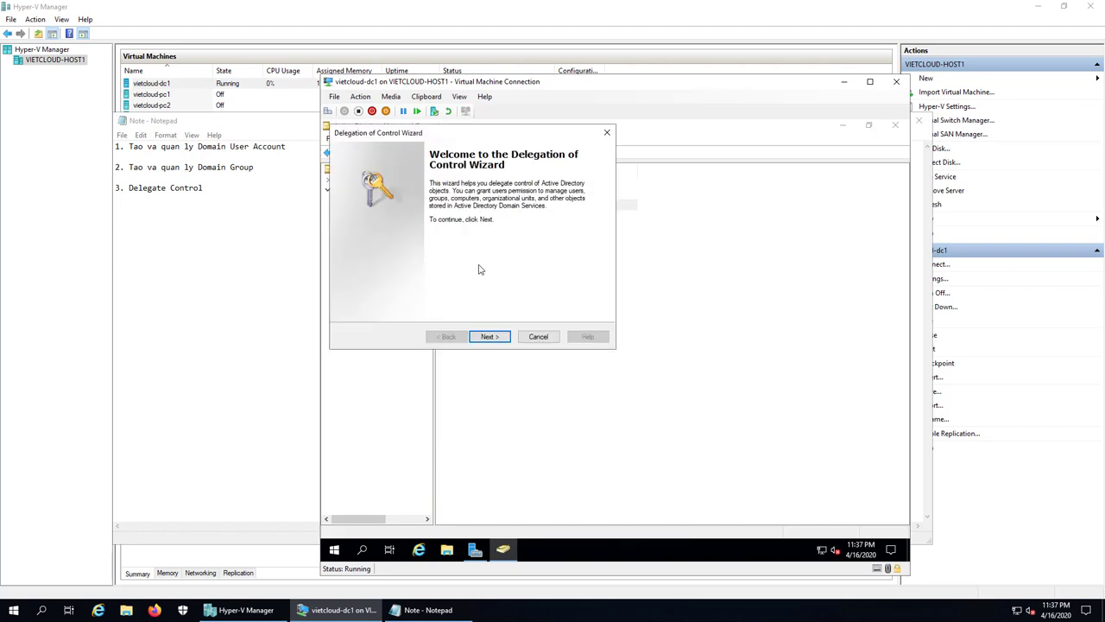
{"action": "left_click", "coordinate": [489, 336]}
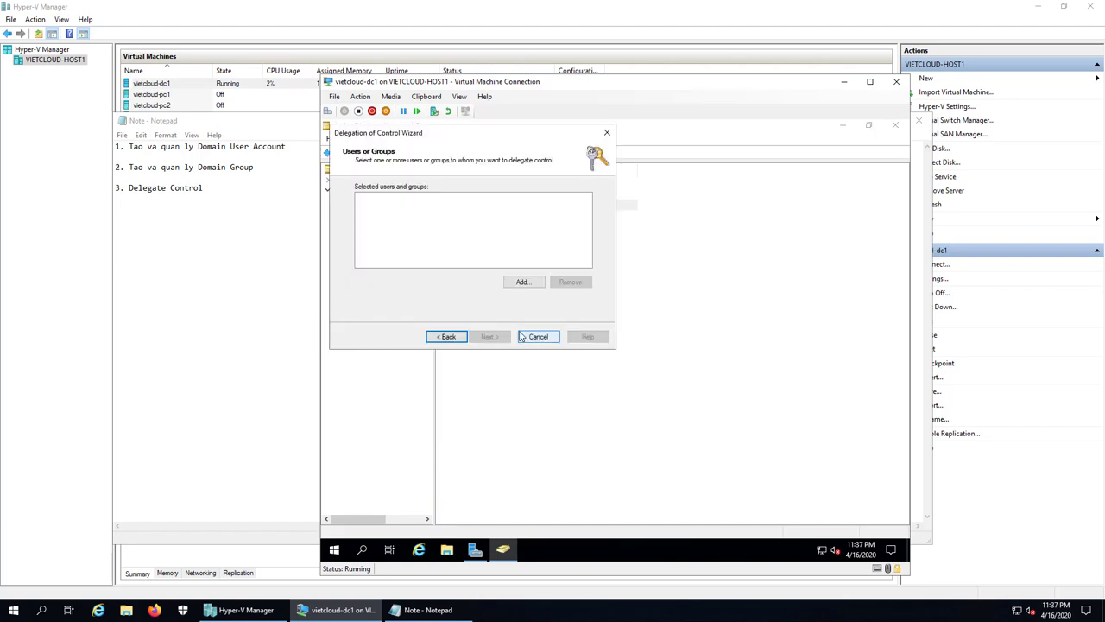
{"action": "left_click", "coordinate": [525, 289]}
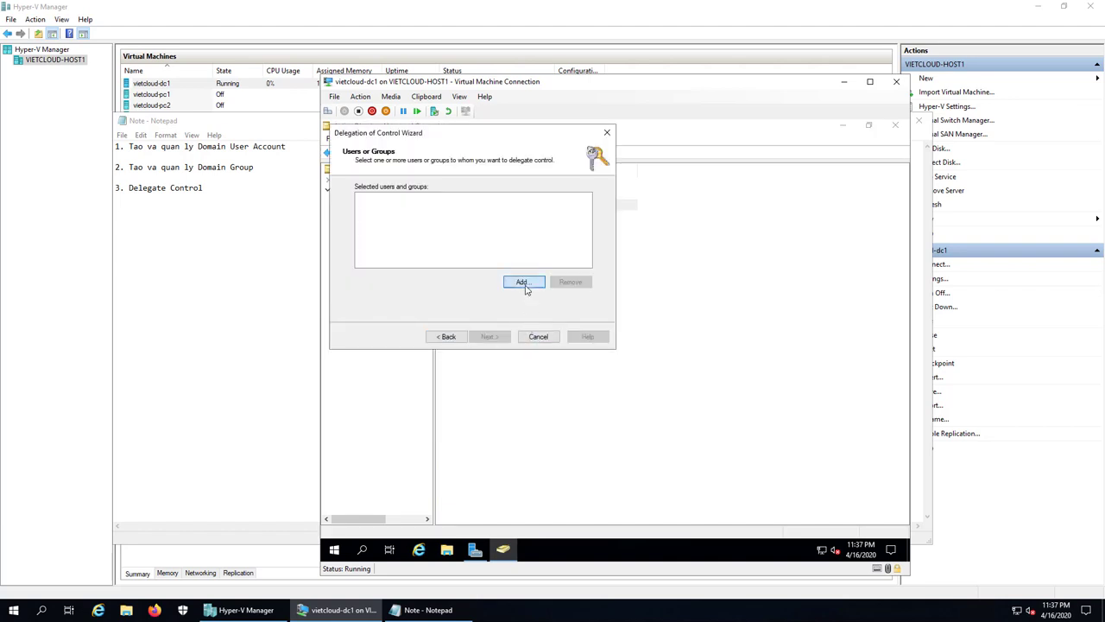
{"action": "type", "text": "user2"}
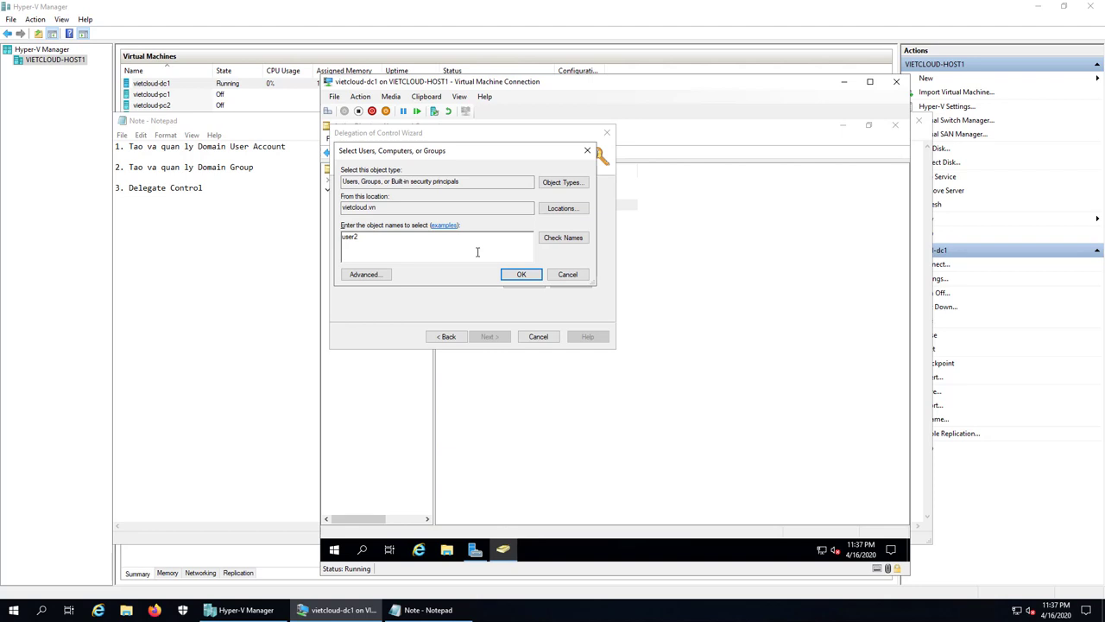
{"action": "left_click", "coordinate": [546, 237]}
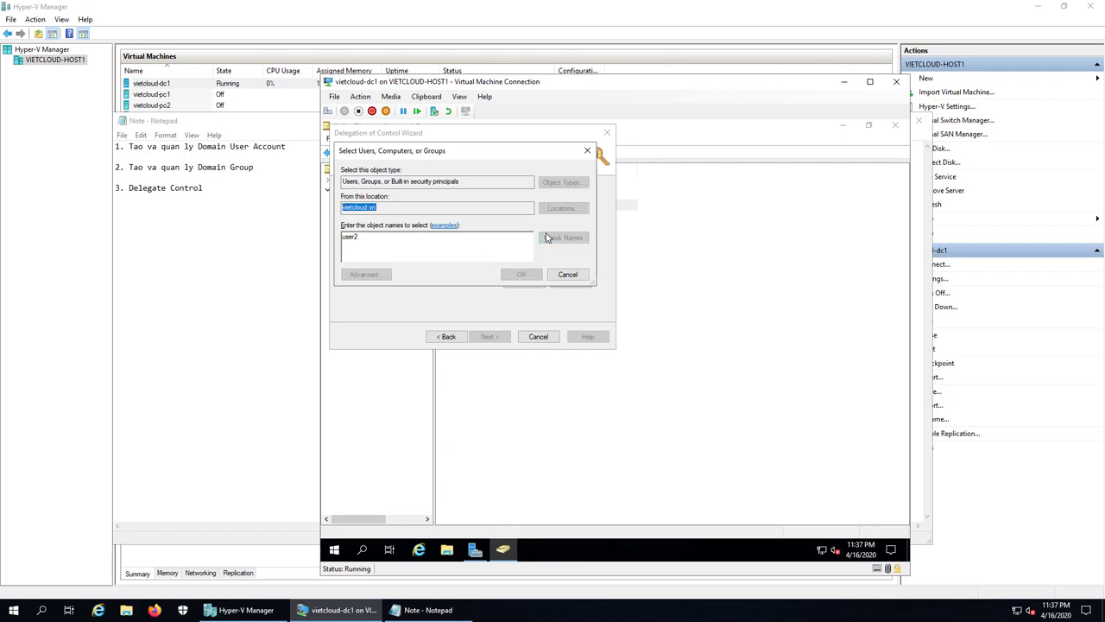
{"action": "left_click", "coordinate": [531, 276]}
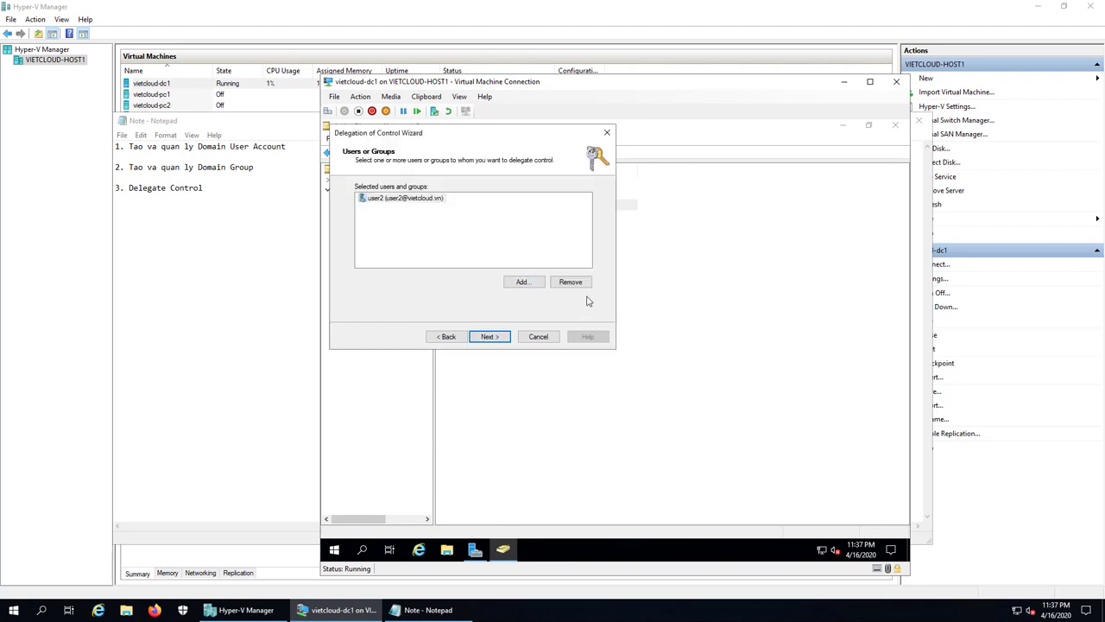
- Delegate the 'Reset user passwords and force password change at next logon' task and finish the wizard
{"action": "left_click", "coordinate": [490, 337]}
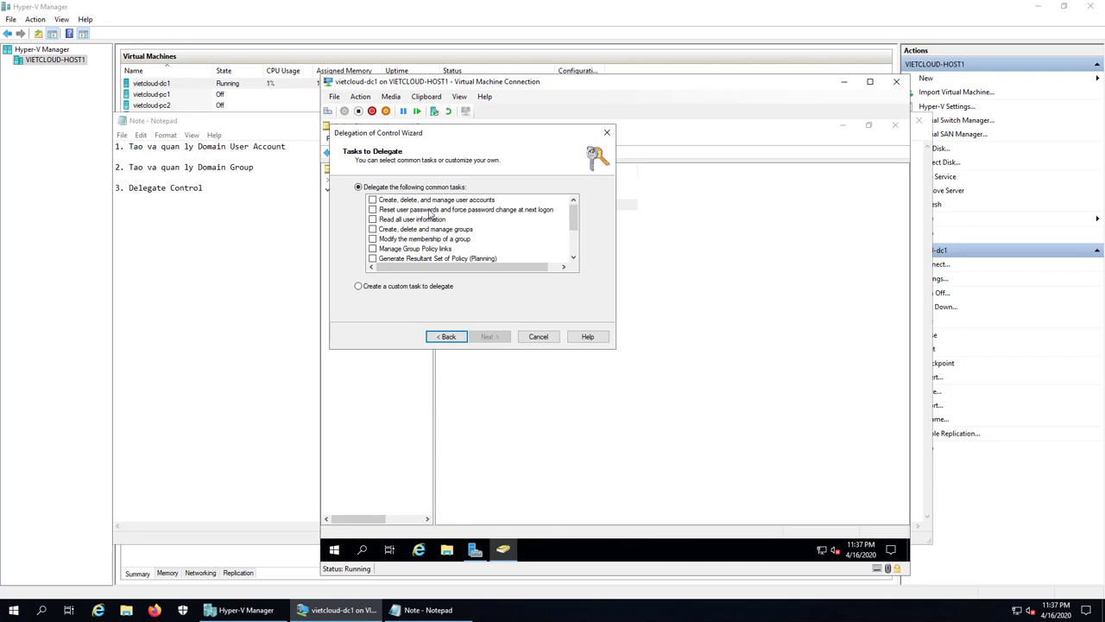
{"action": "left_click", "coordinate": [430, 212]}
{"action": "left_click", "coordinate": [373, 210]}
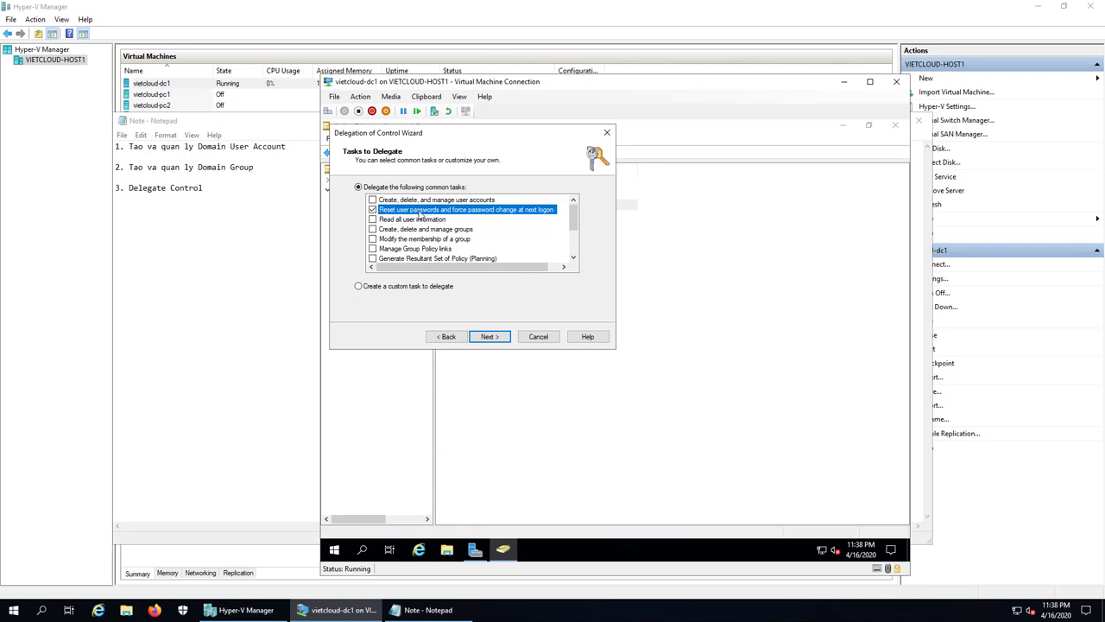
{"action": "left_click", "coordinate": [494, 339]}
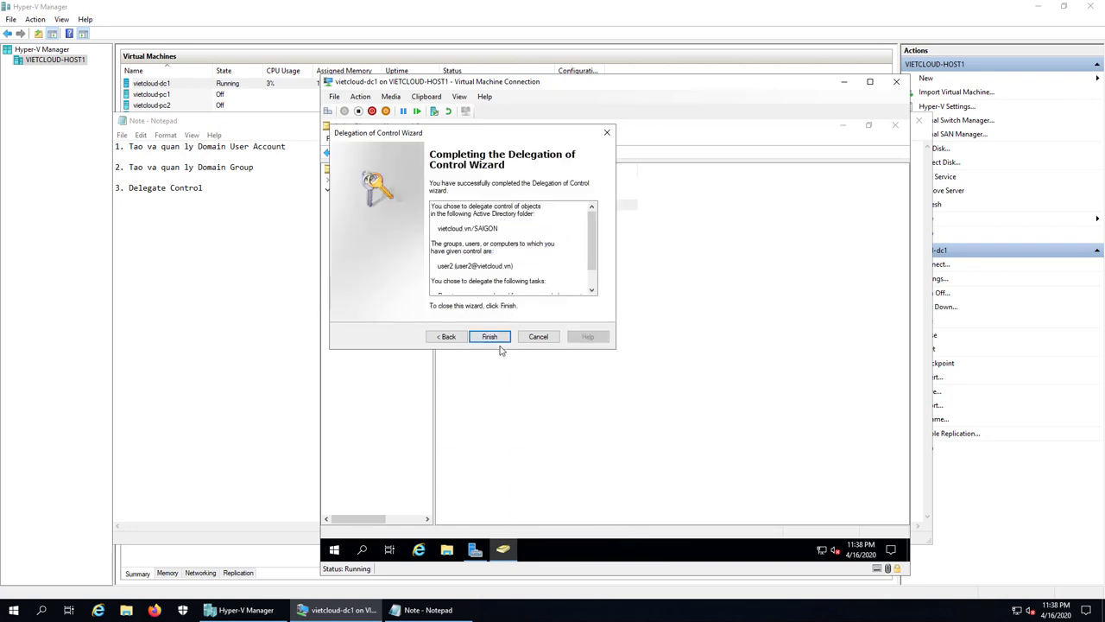
{"action": "left_click", "coordinate": [488, 337]}
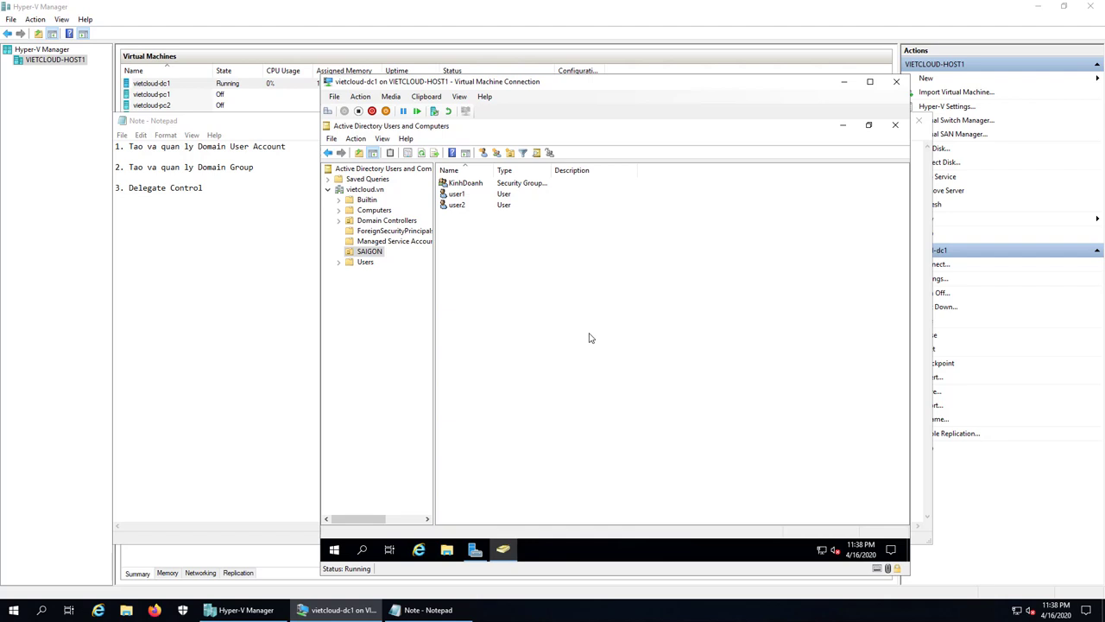
- Close Active Directory Users and Computers and Server Manager, then sign the Administrator out
{"action": "left_click", "coordinate": [894, 126]}
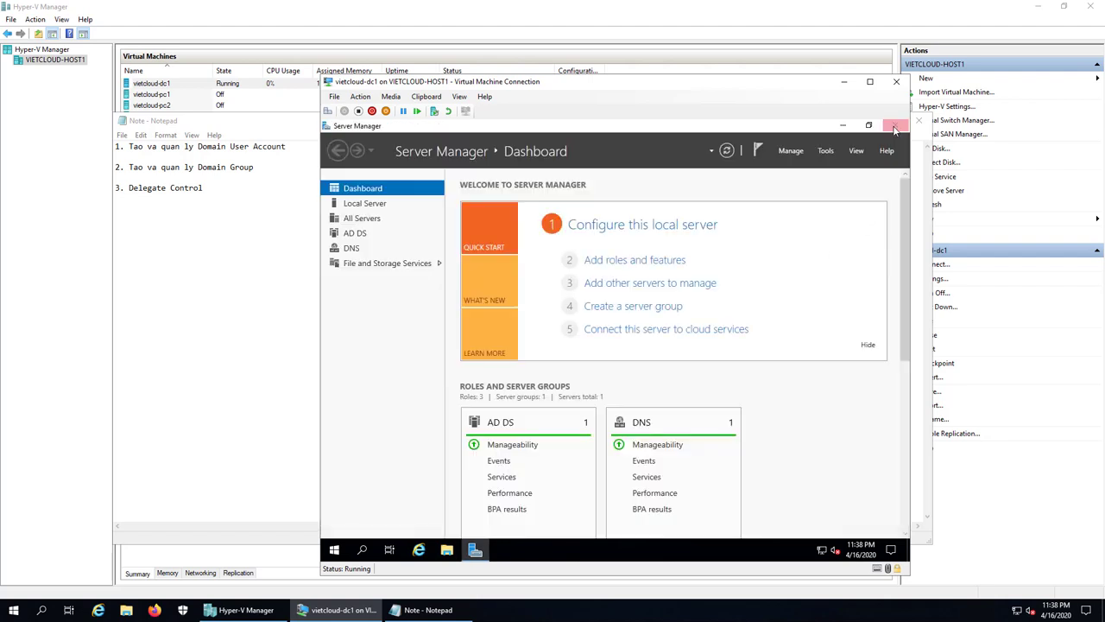
{"action": "left_click", "coordinate": [894, 128]}
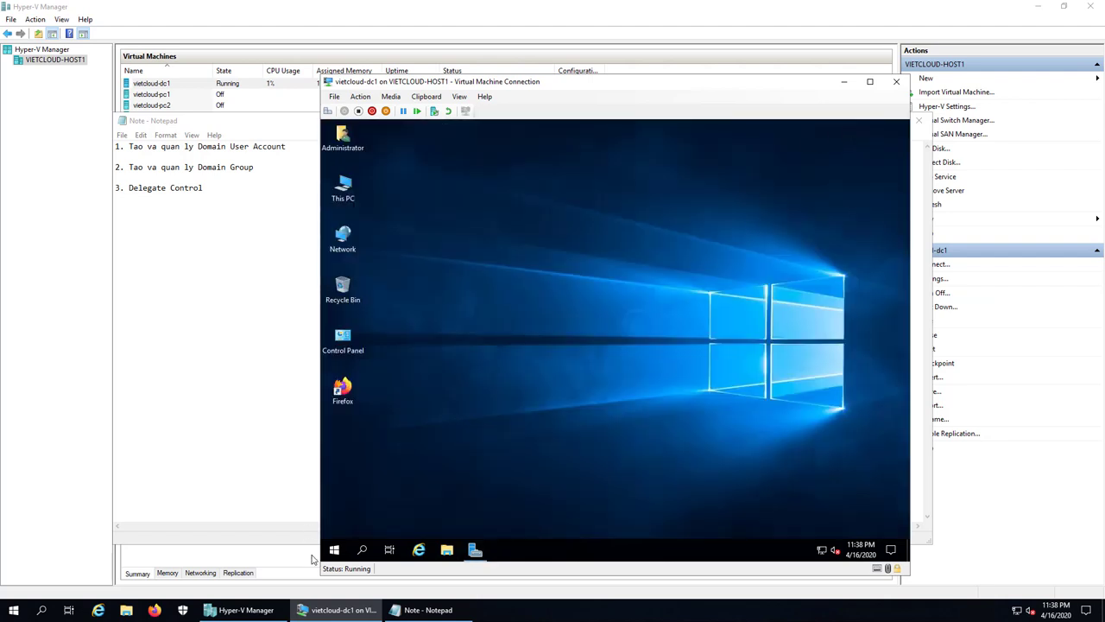
{"action": "right_click", "coordinate": [334, 550]}
{"action": "mouse_move", "coordinate": [375, 516]}
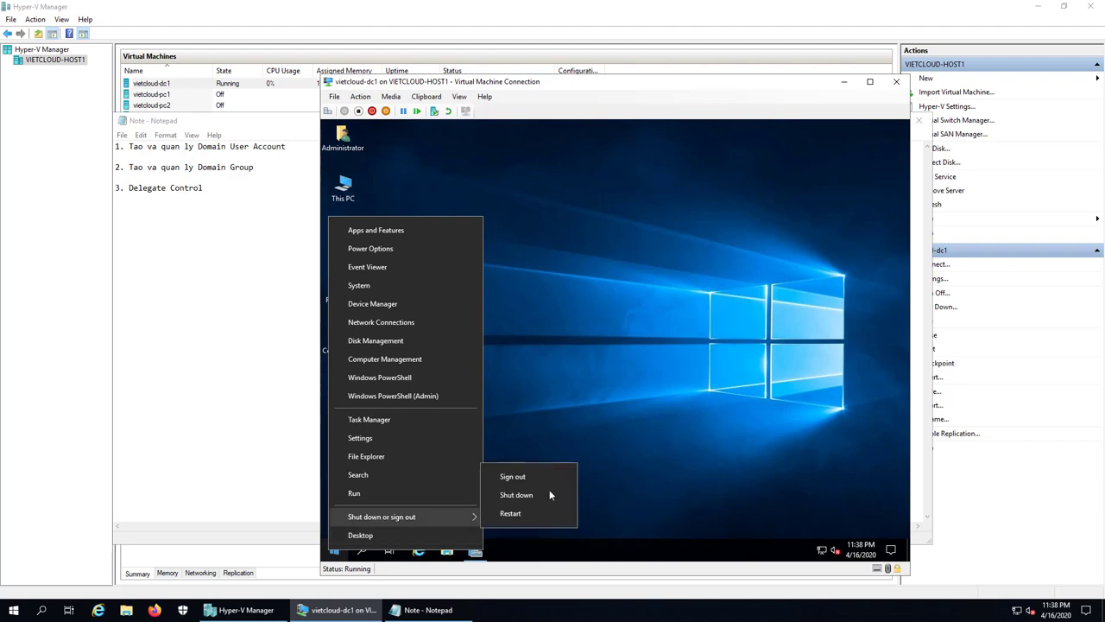
{"action": "left_click", "coordinate": [548, 476]}
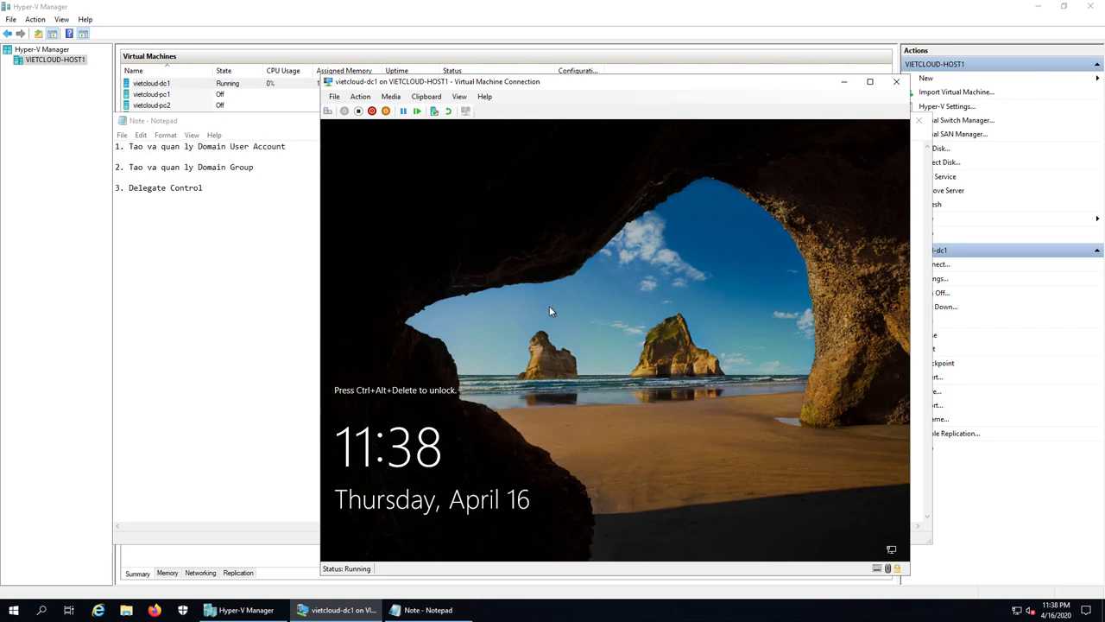
- Sign in to the VM as Other user with account user2 and its password
{"action": "left_click", "coordinate": [328, 111]}
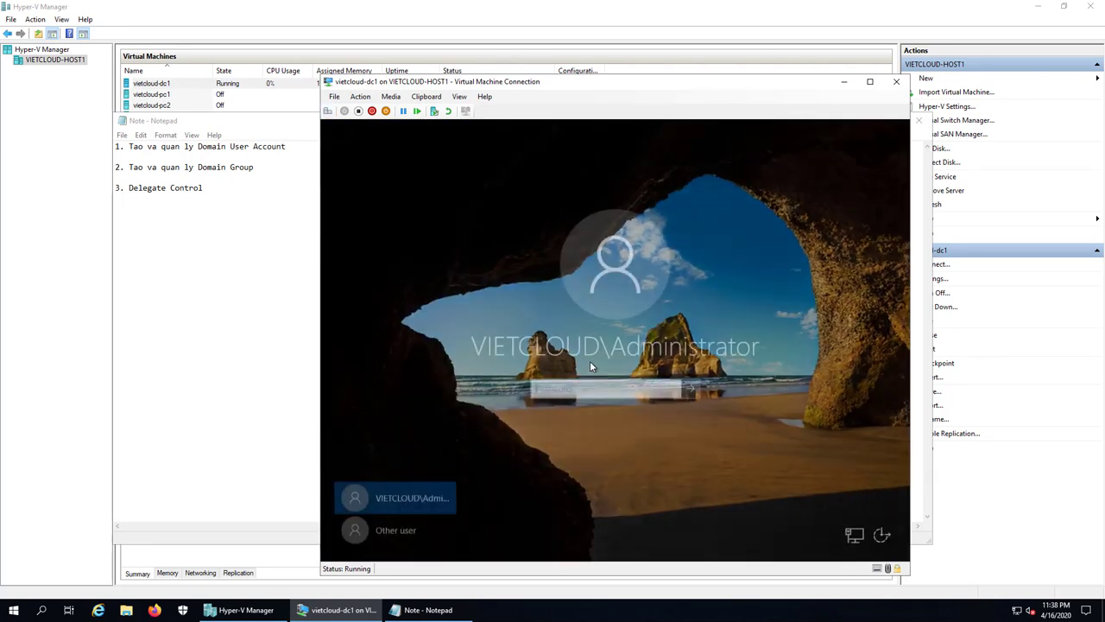
{"action": "left_click", "coordinate": [402, 531]}
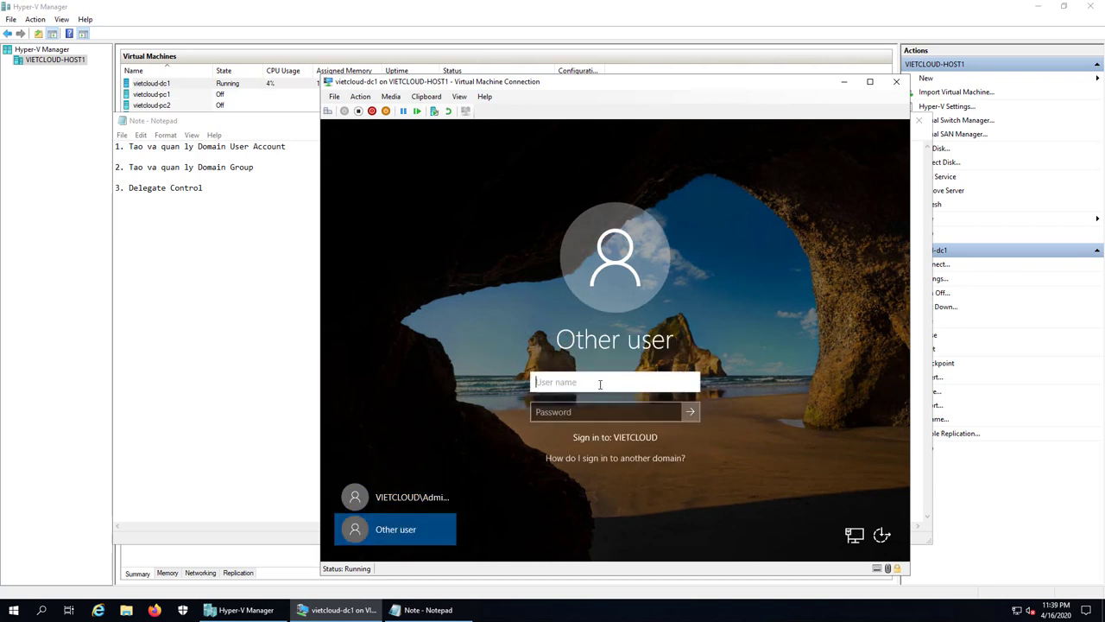
{"action": "type", "text": "user2"}
{"action": "key", "text": "Tab"}
{"action": "type", "text": "123456"}
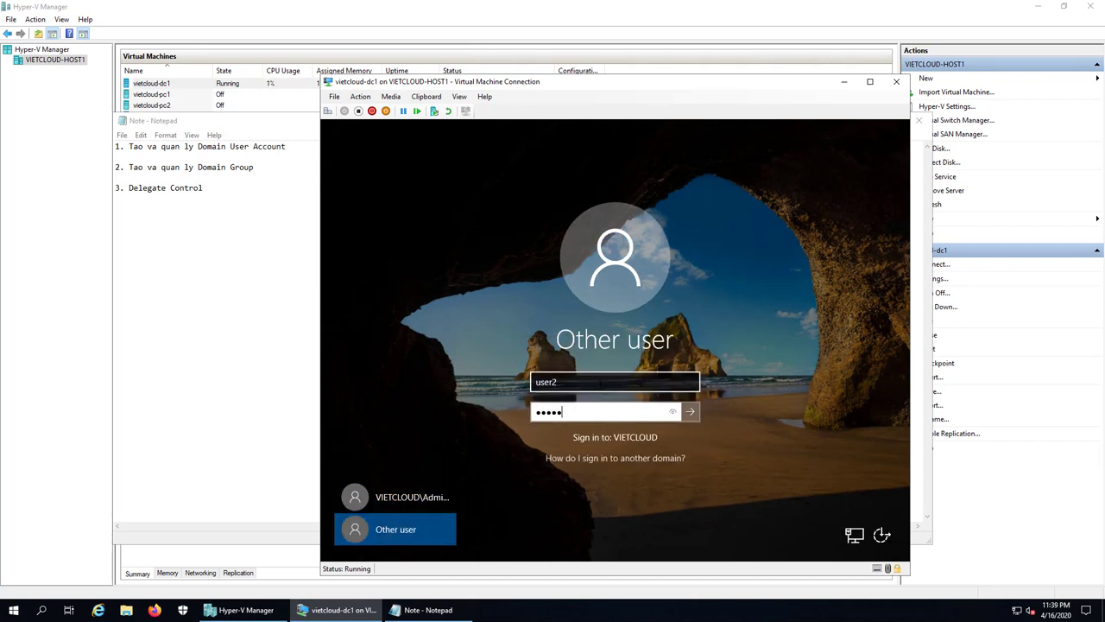
{"action": "key", "text": "Return"}
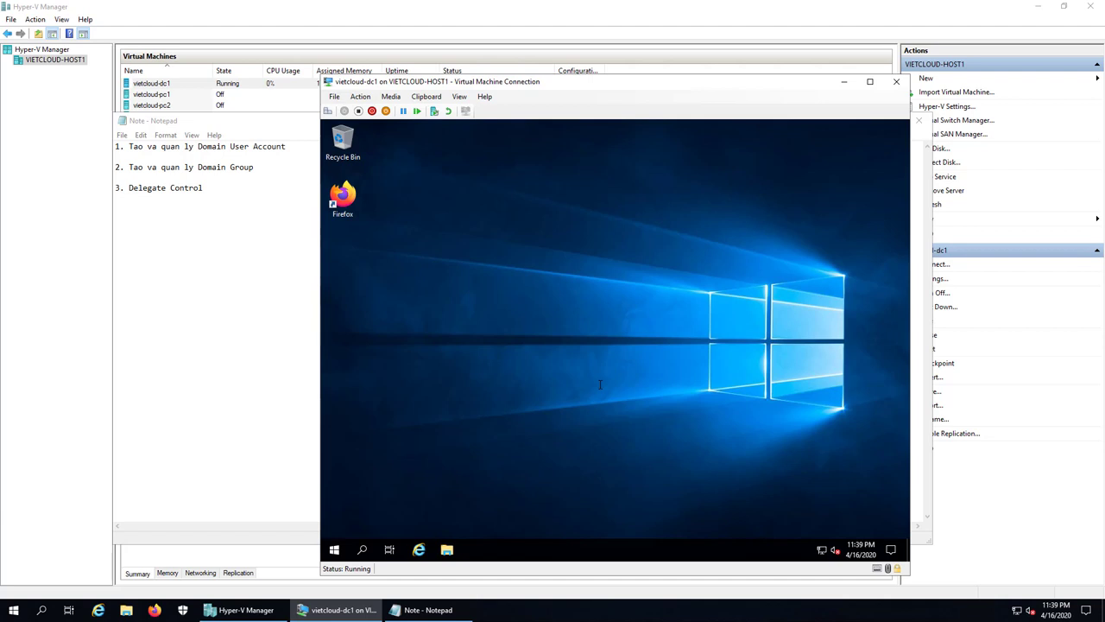
- Run dsa.msc and approve the elevation prompt with user2's account and password
{"action": "right_click", "coordinate": [335, 549]}
{"action": "left_click", "coordinate": [376, 503]}
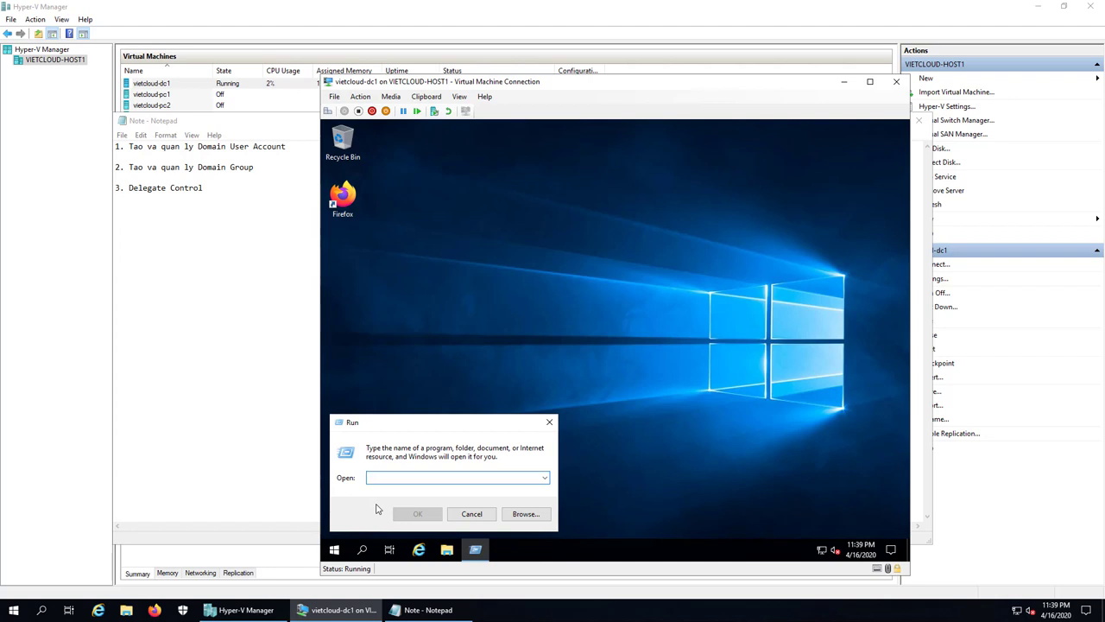
{"action": "type", "text": "dsa.msc"}
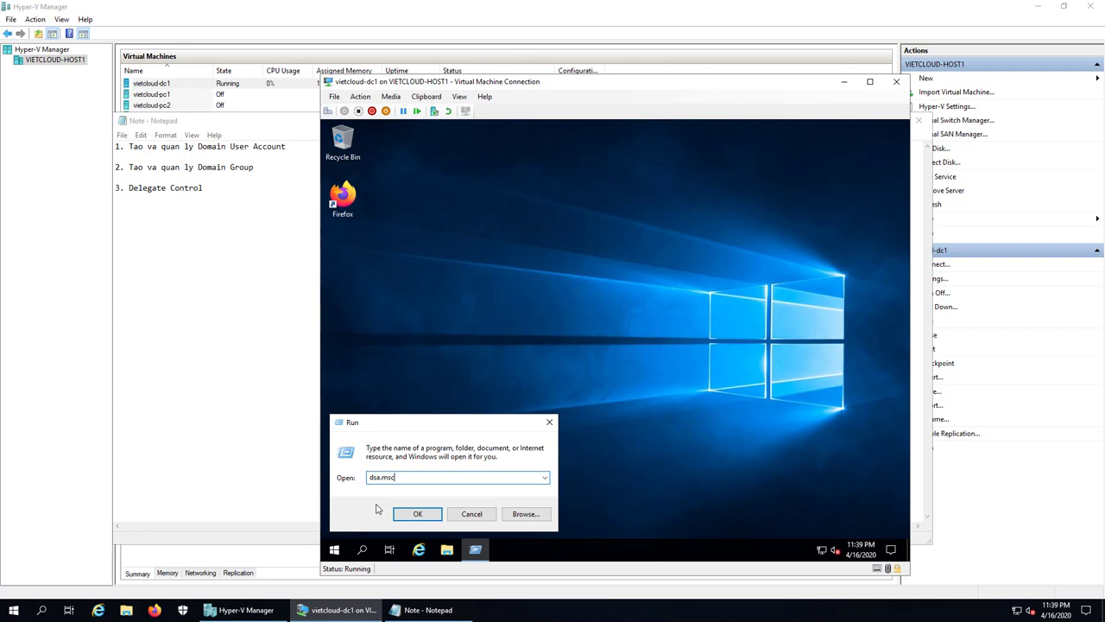
{"action": "key", "text": "Return"}
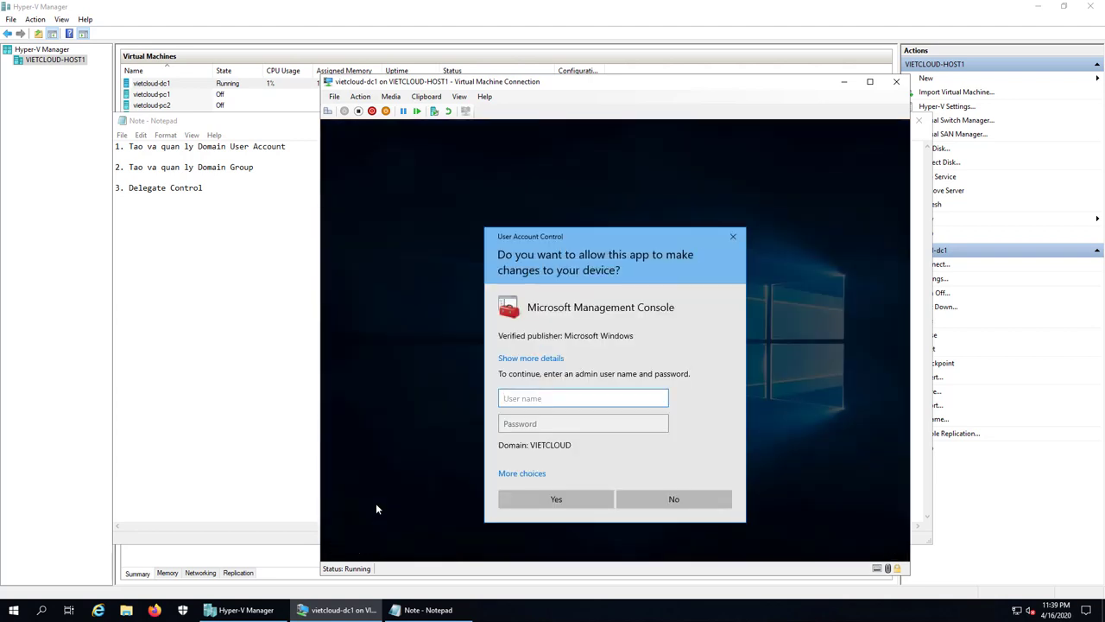
{"action": "type", "text": "user2"}
{"action": "key", "text": "Tab"}
{"action": "type", "text": "P@ssw"}
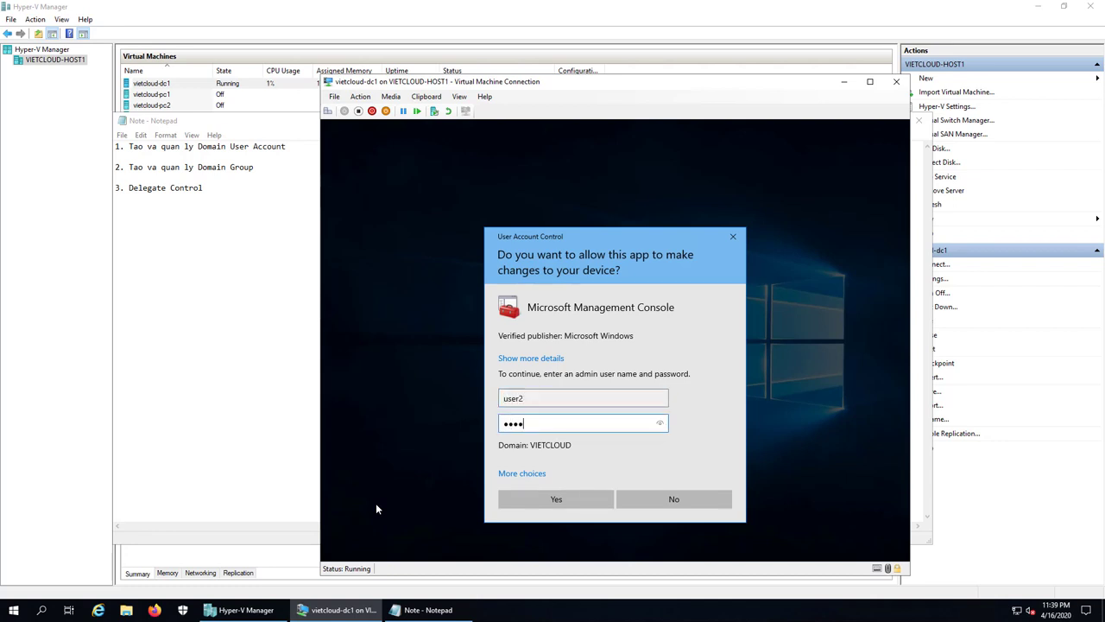
{"action": "type", "text": "ord"}
{"action": "left_click", "coordinate": [558, 498]}
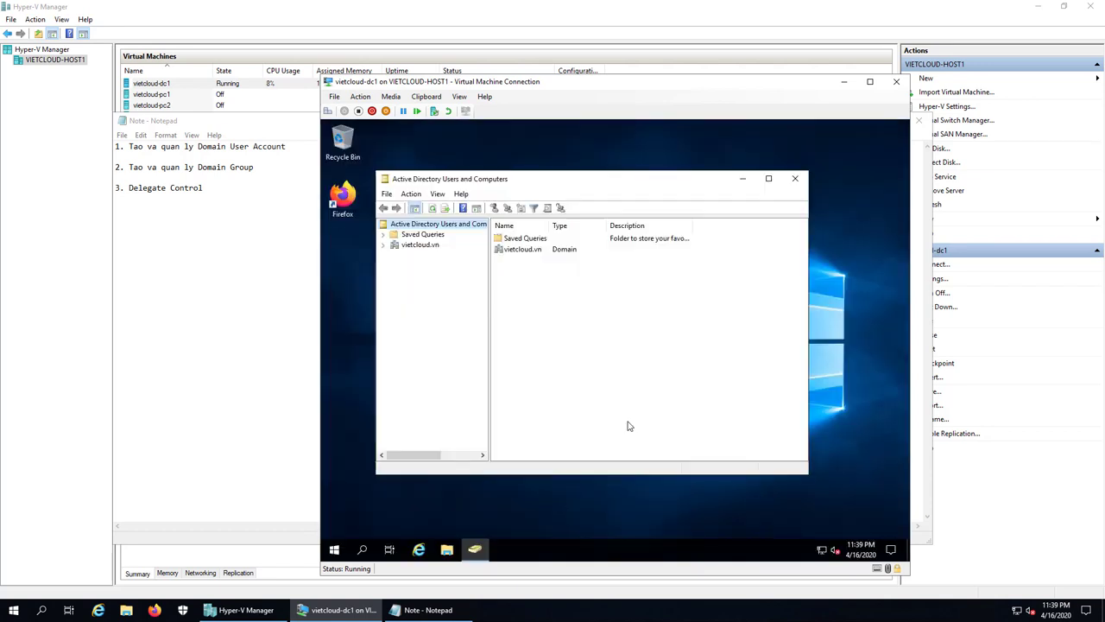
- Maximize the console, expand vietcloud.vn, open SAIGON and select user1
{"action": "left_click", "coordinate": [768, 178]}
{"action": "double_click", "coordinate": [363, 190]}
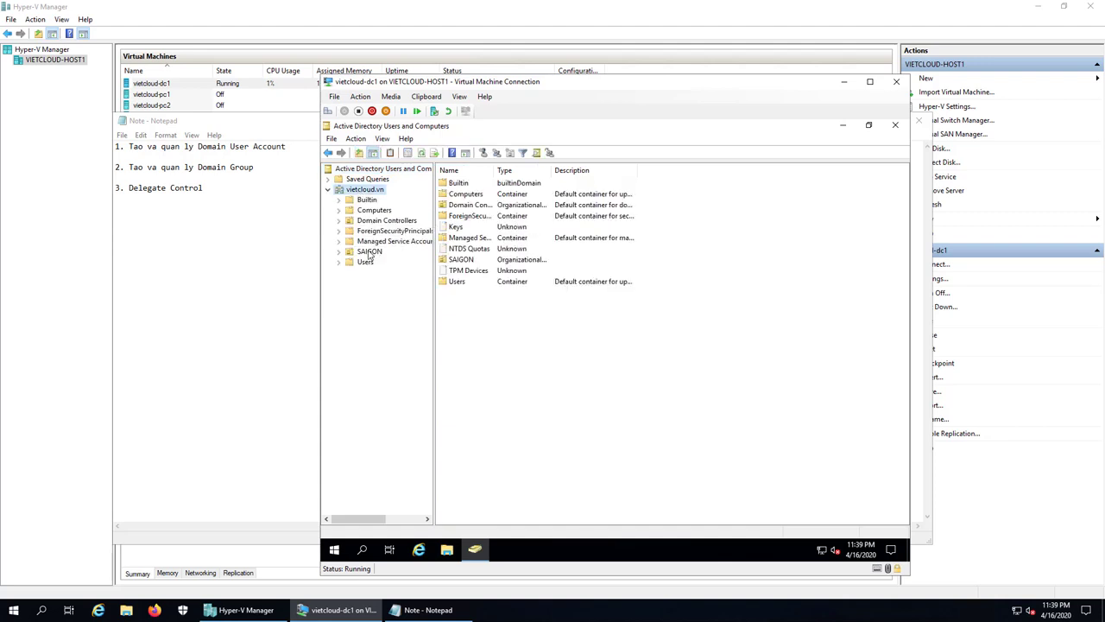
{"action": "left_click", "coordinate": [368, 251]}
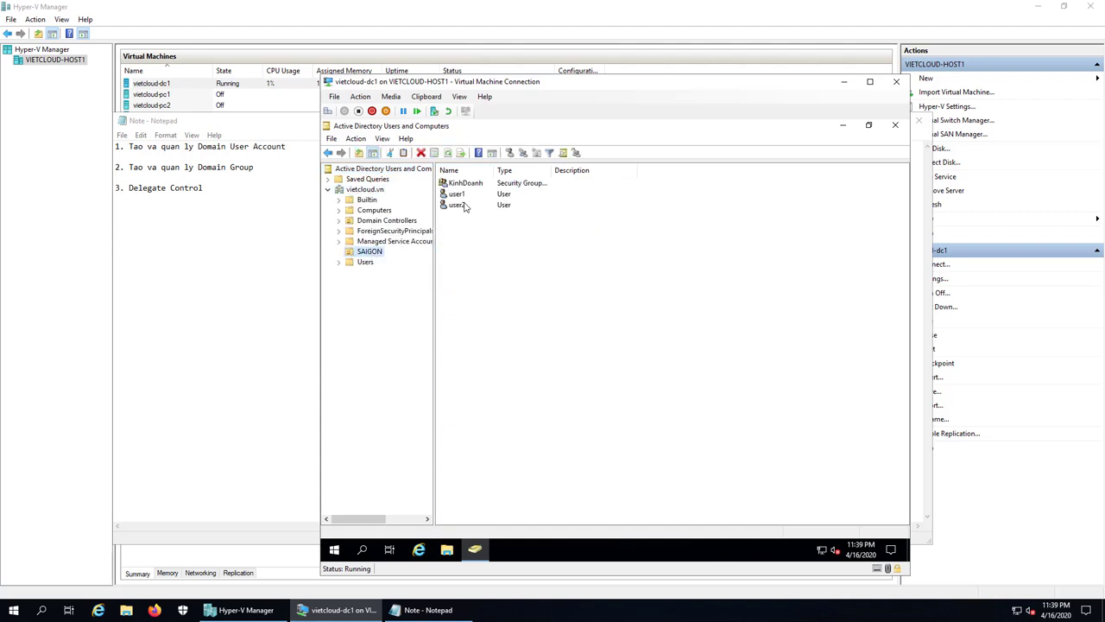
{"action": "left_click", "coordinate": [460, 193]}
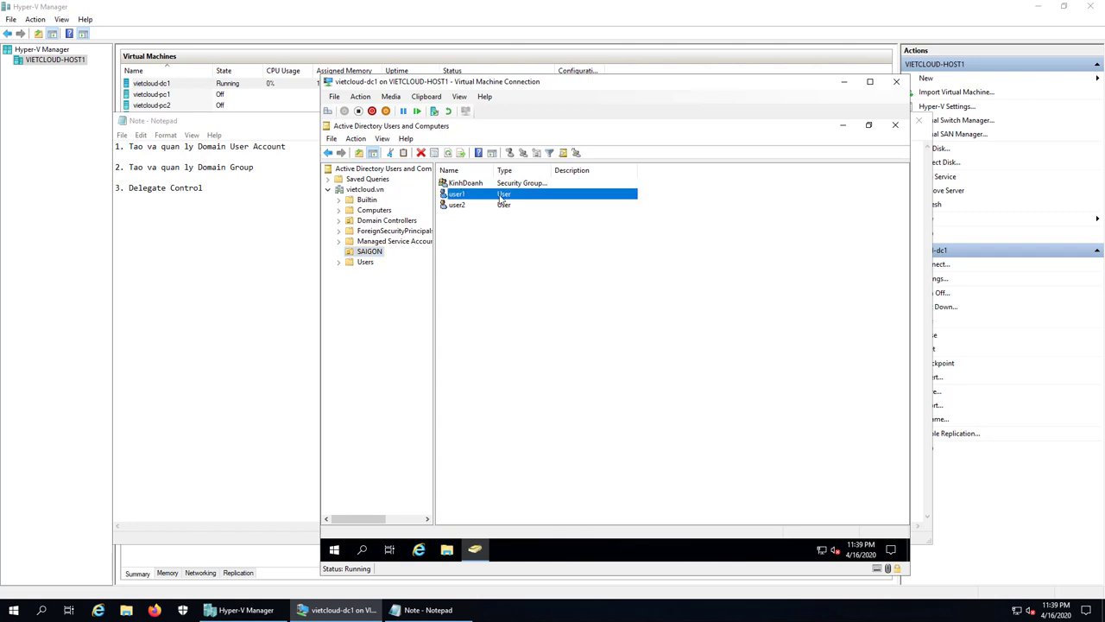
- Reset user1's password, entering and confirming the new password, then dismiss the success message
{"action": "right_click", "coordinate": [502, 197]}
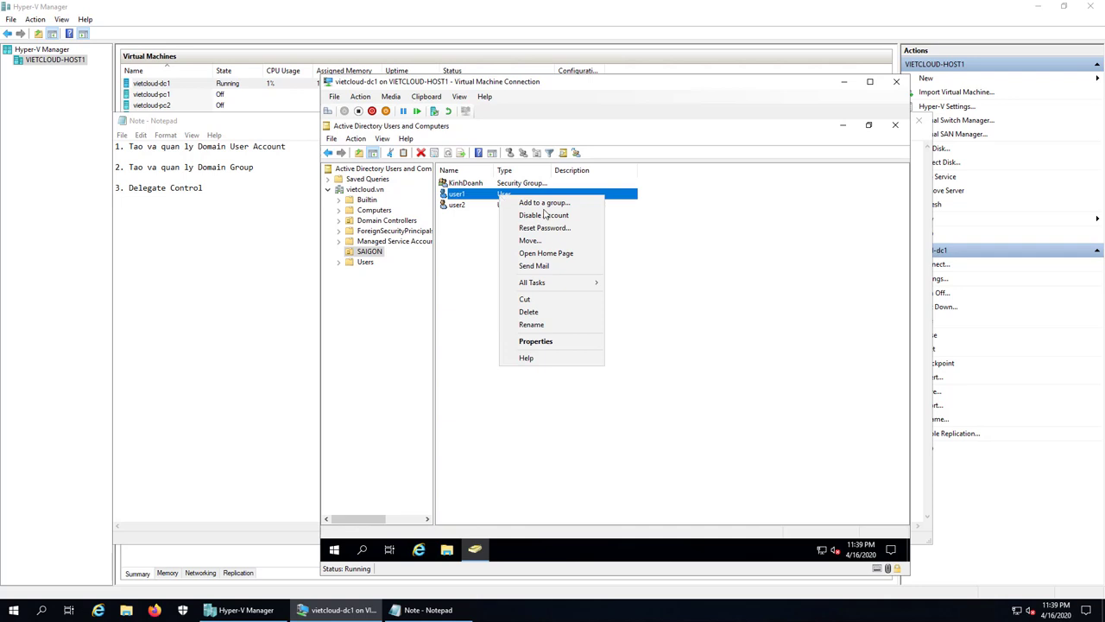
{"action": "left_click", "coordinate": [550, 229]}
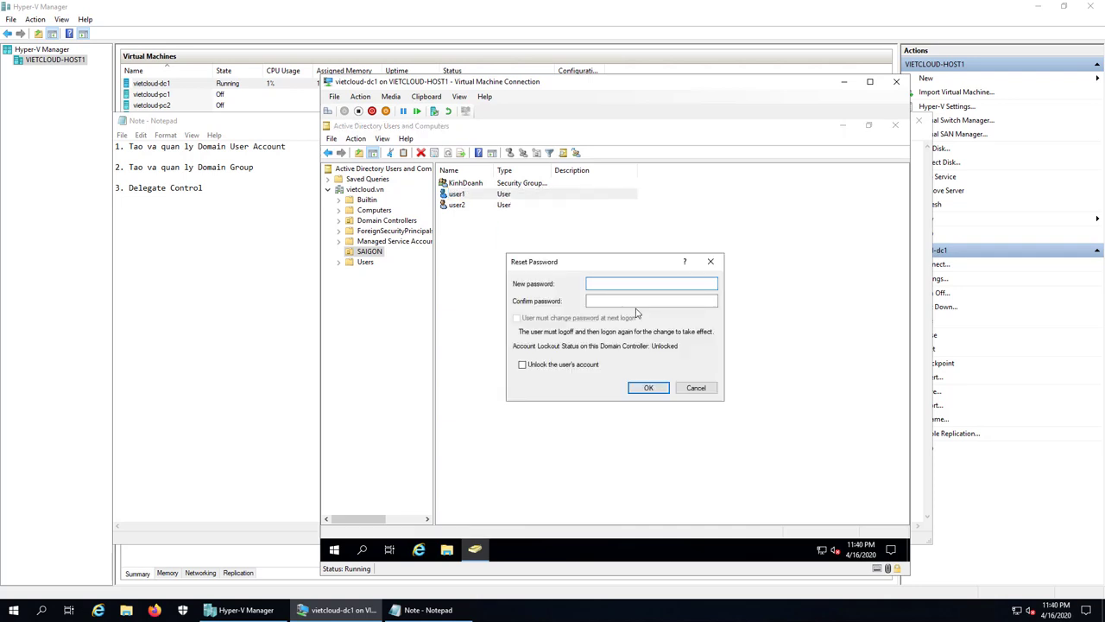
{"action": "type", "text": "123456"}
{"action": "left_click", "coordinate": [645, 301]}
{"action": "type", "text": "123456"}
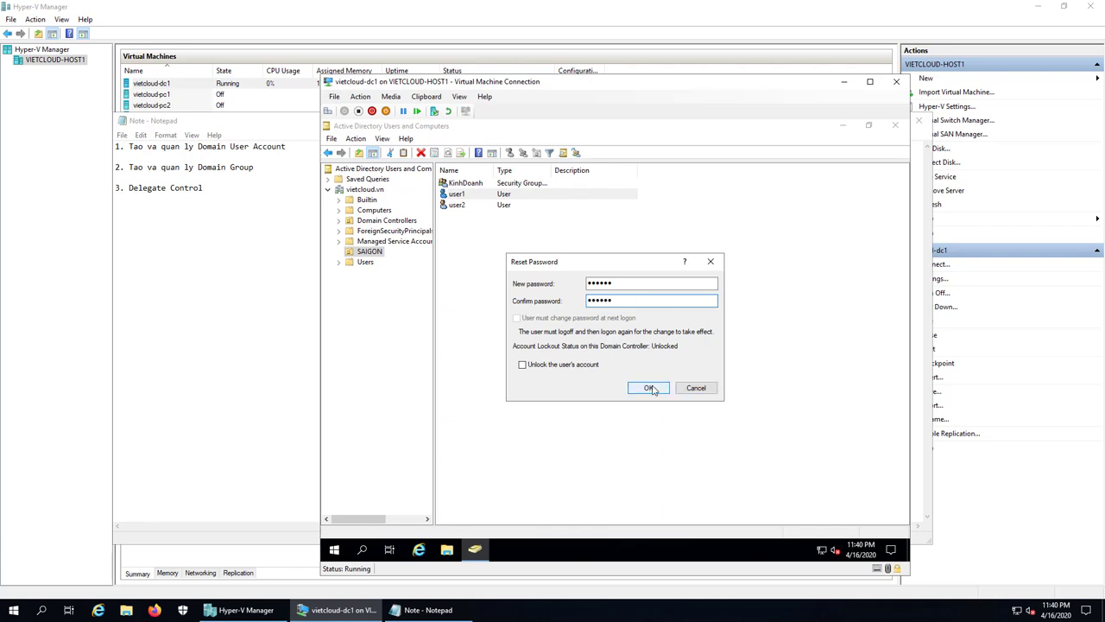
{"action": "left_click", "coordinate": [652, 389]}
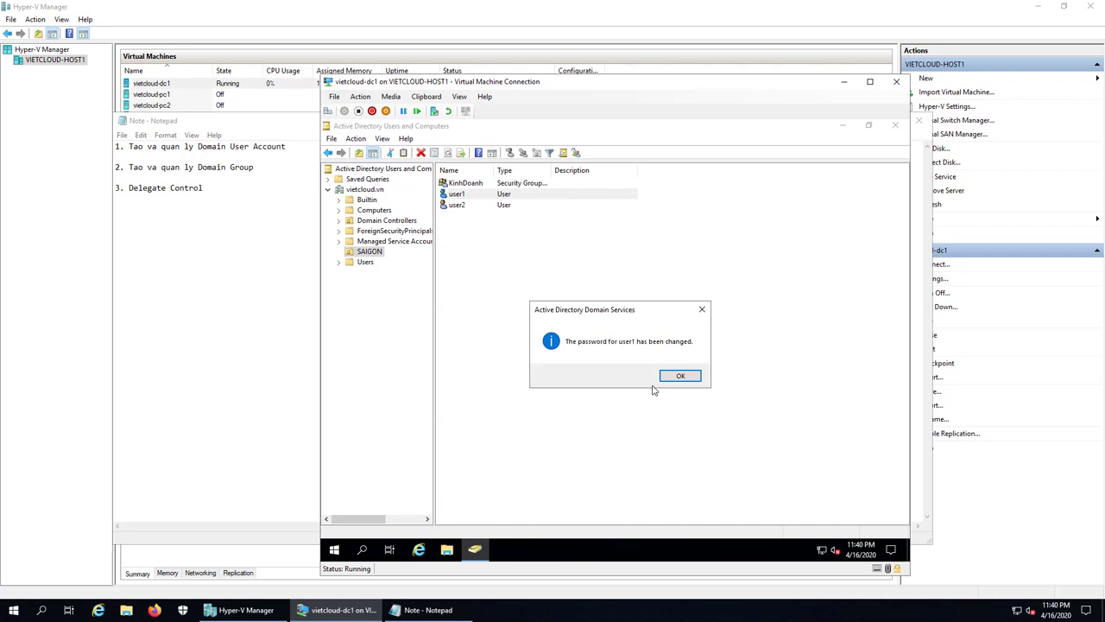
{"action": "left_click", "coordinate": [664, 374]}
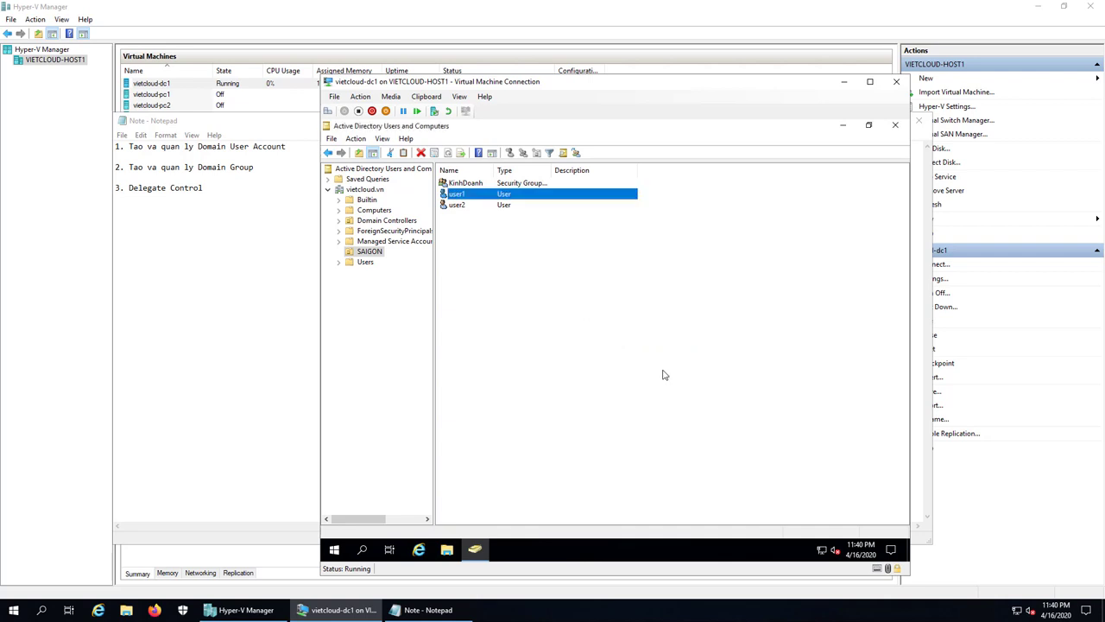
{"action": "left_click", "coordinate": [664, 375]}
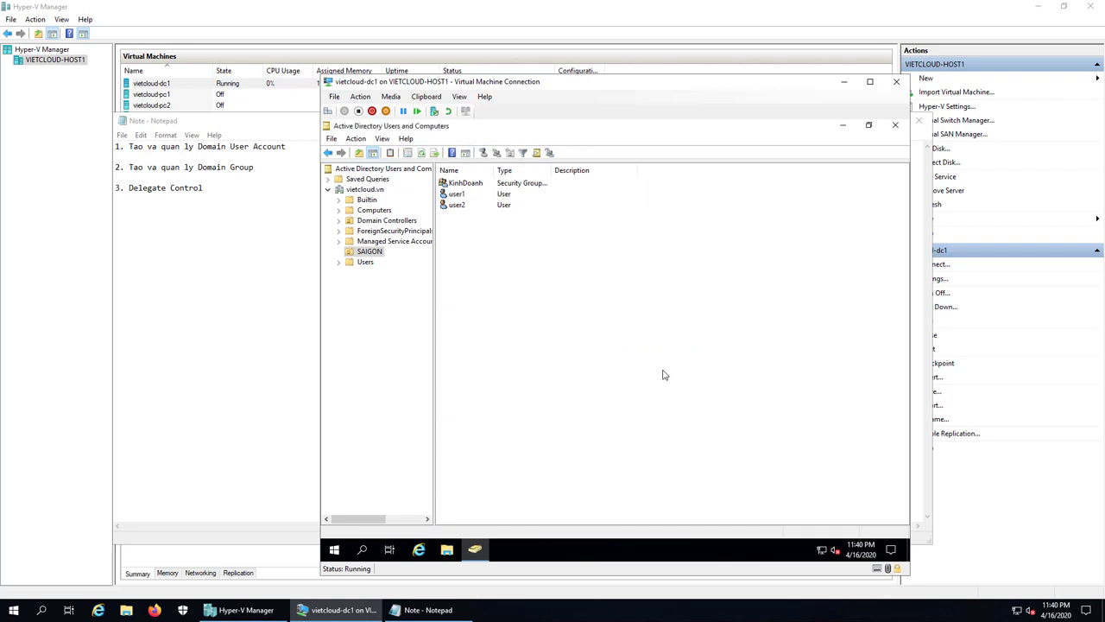